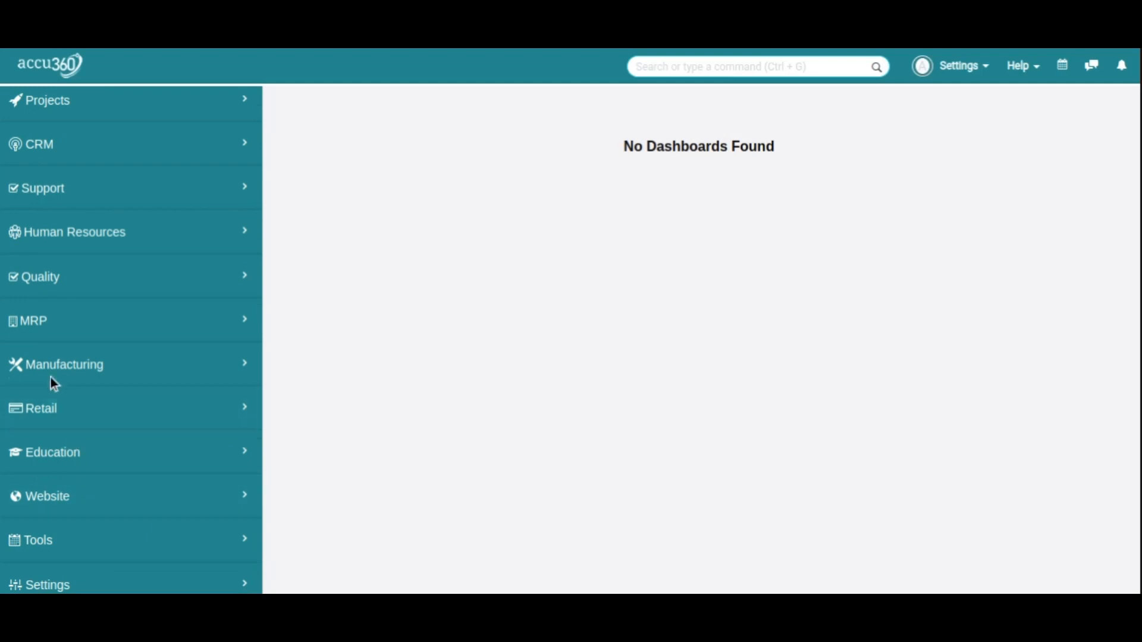
Open the overview page of the Manufacturing module
left_click(108, 364)
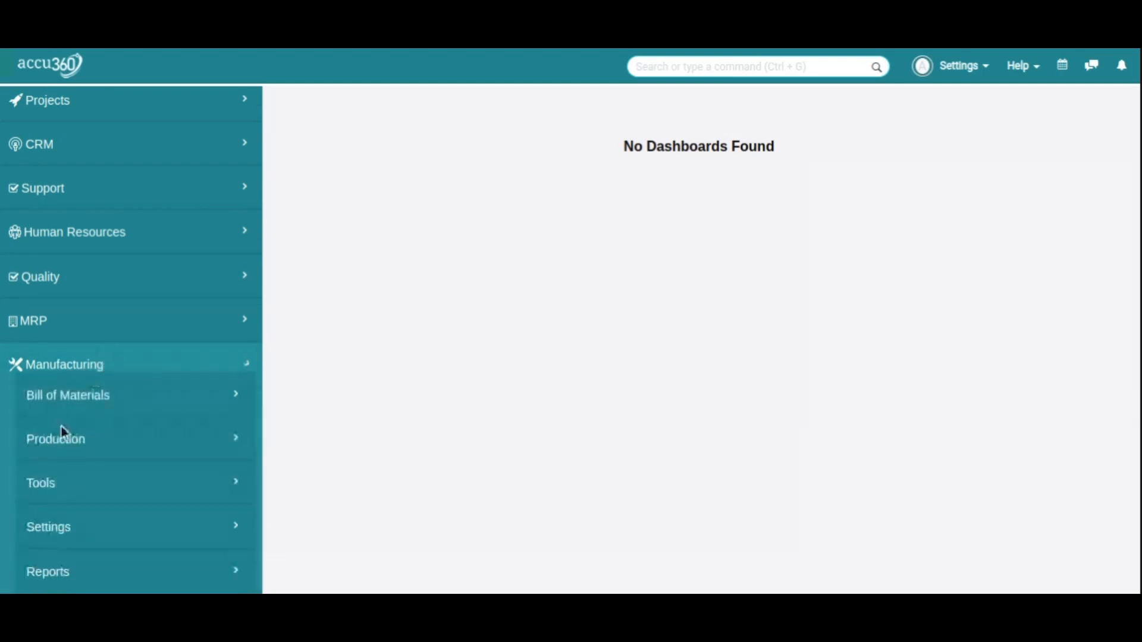
left_click(710, 62)
type("mau")
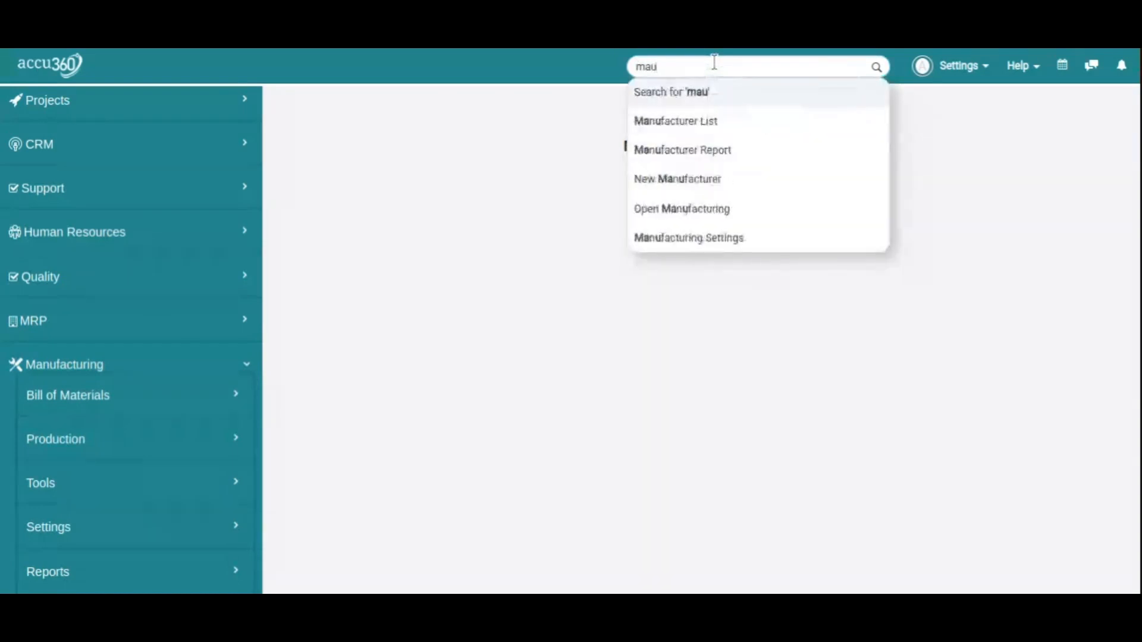
key("Down")
key("Down")
key("Down")
key("Down")
key("Return")
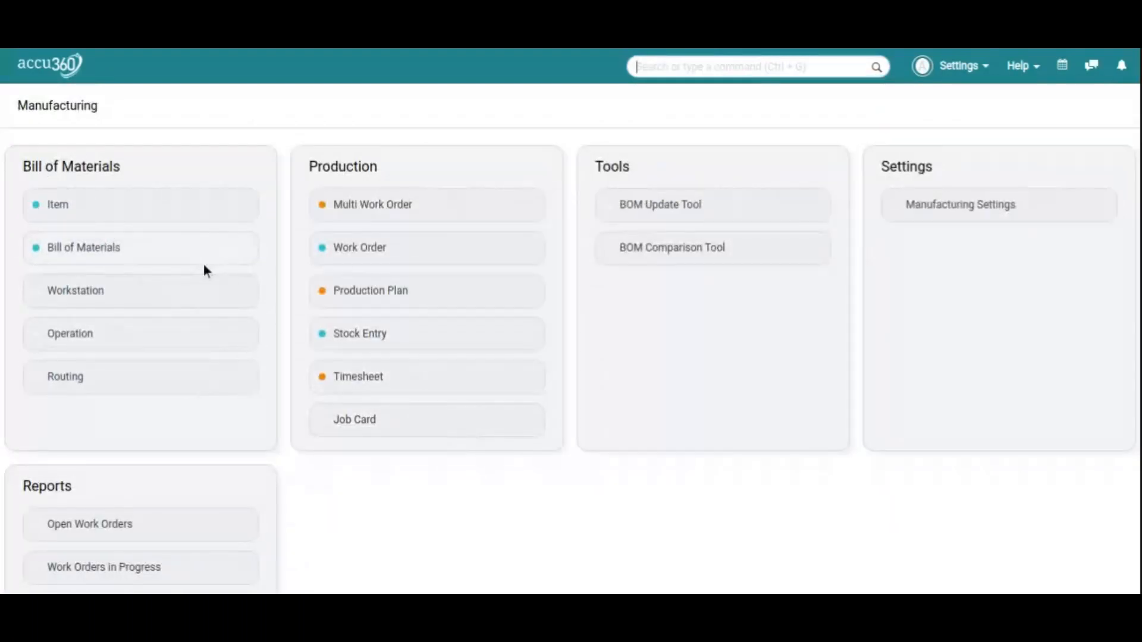
Review the capacity planning, backflush and overproduction options in Manufacturing Settings
left_click(966, 206)
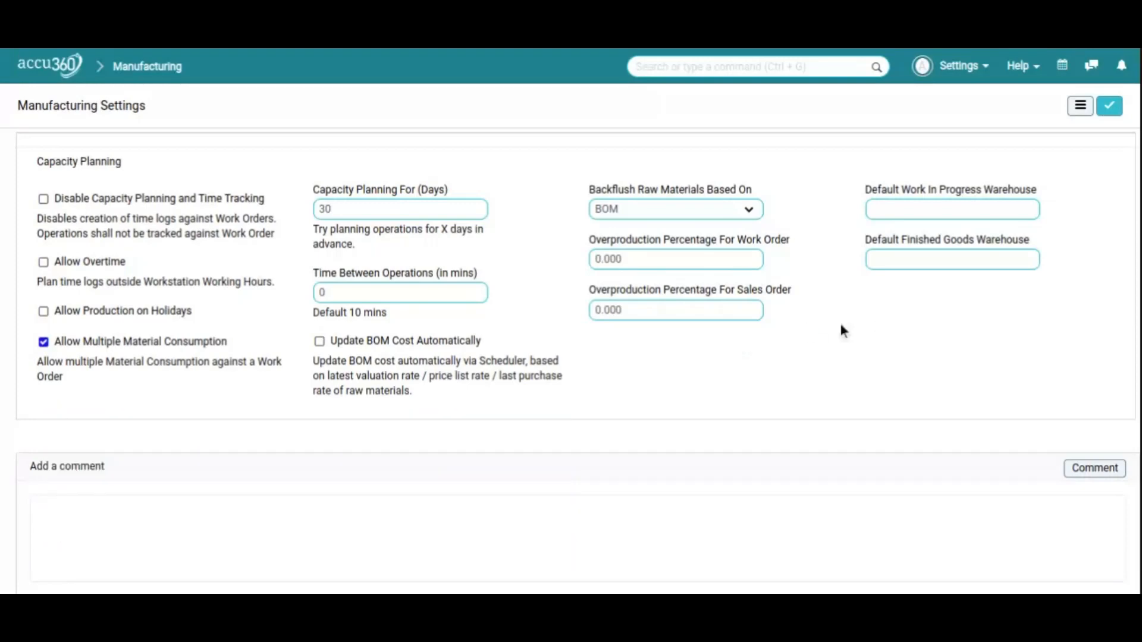
left_click(146, 74)
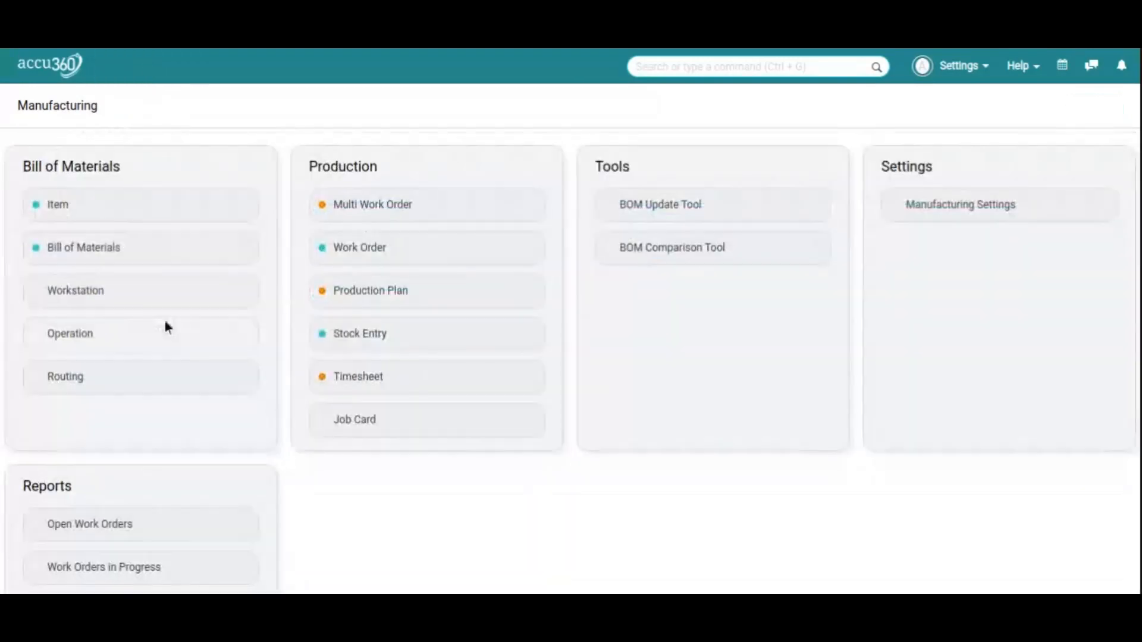
Create a new workstation named "Cutting Area"
left_click(73, 292)
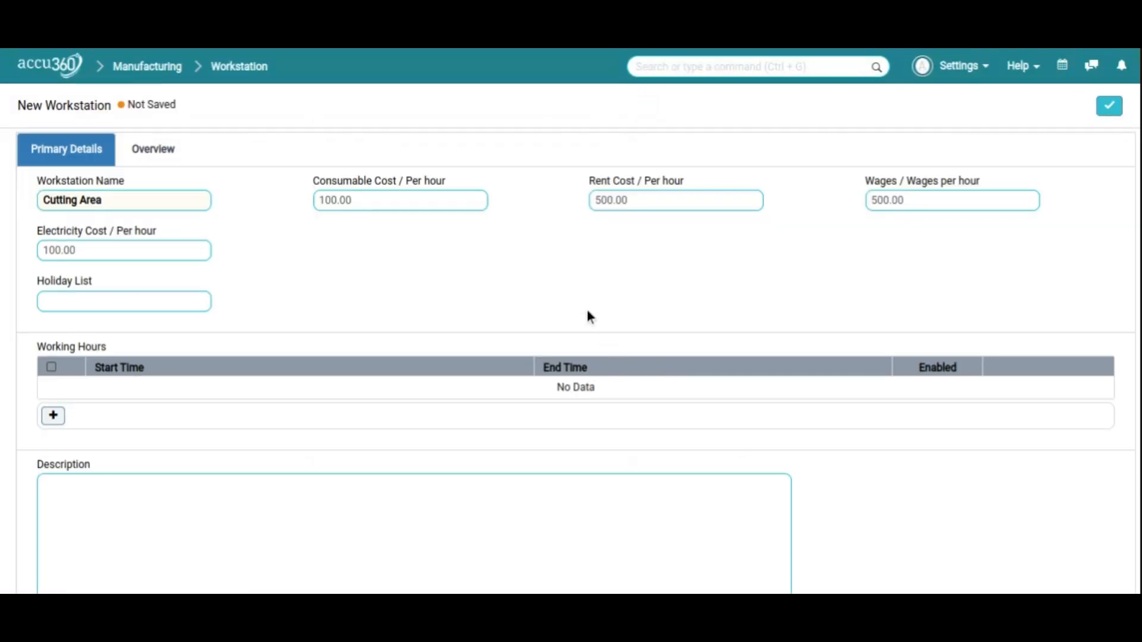
left_click(241, 74)
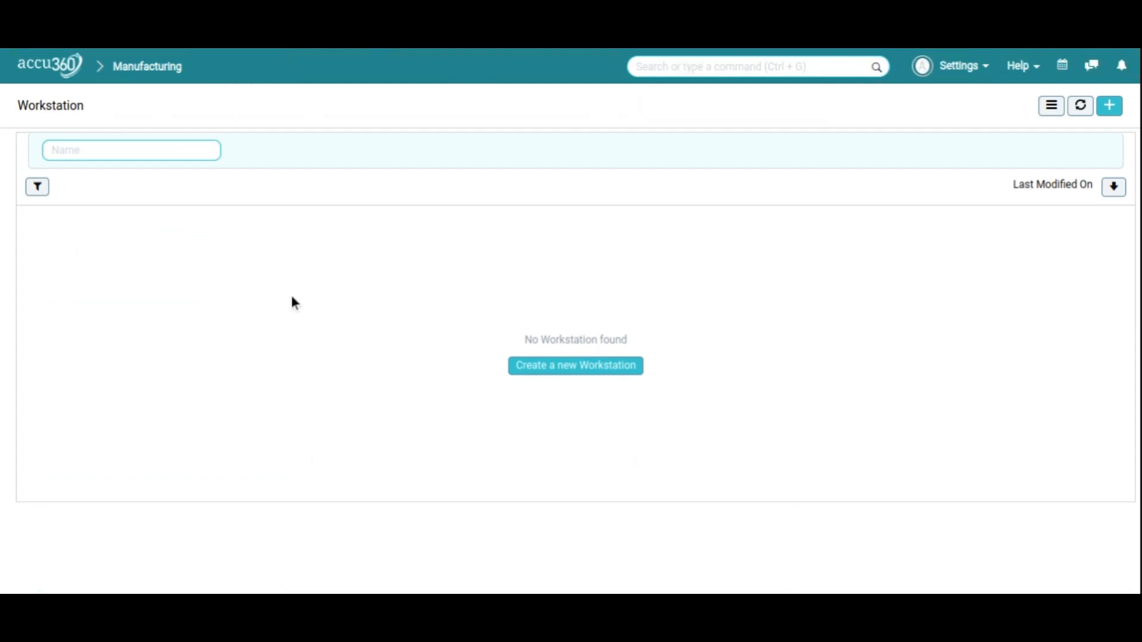
left_click(543, 372)
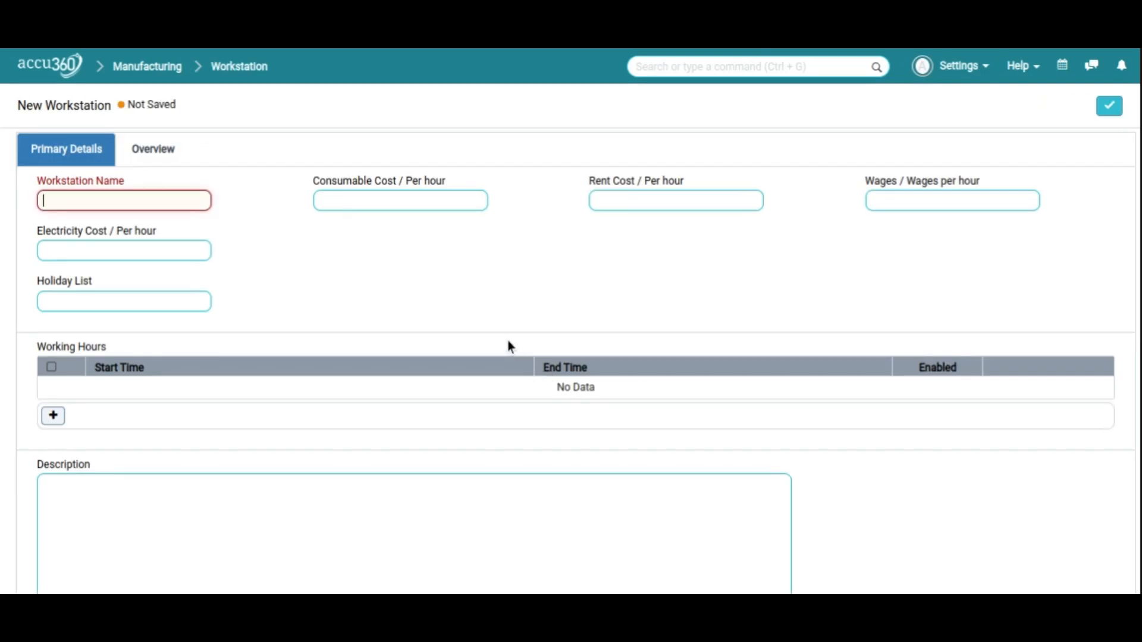
type("Cutting Area")
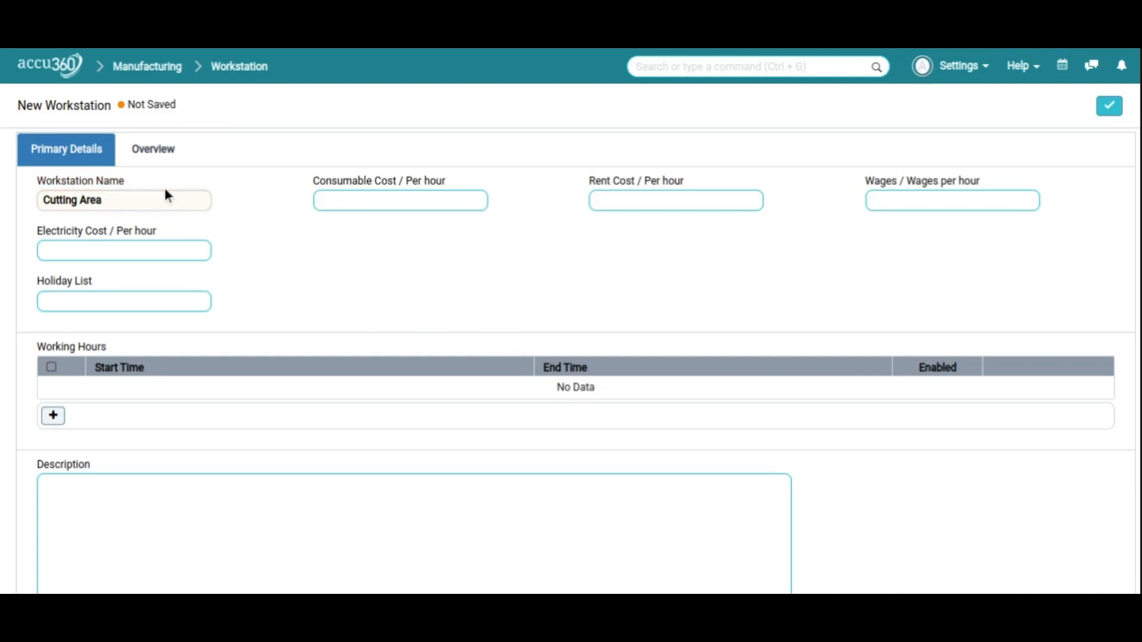
Set the workstation's hourly costs to 100 for consumables, 250 for rent and 500 for wages
left_click(422, 202)
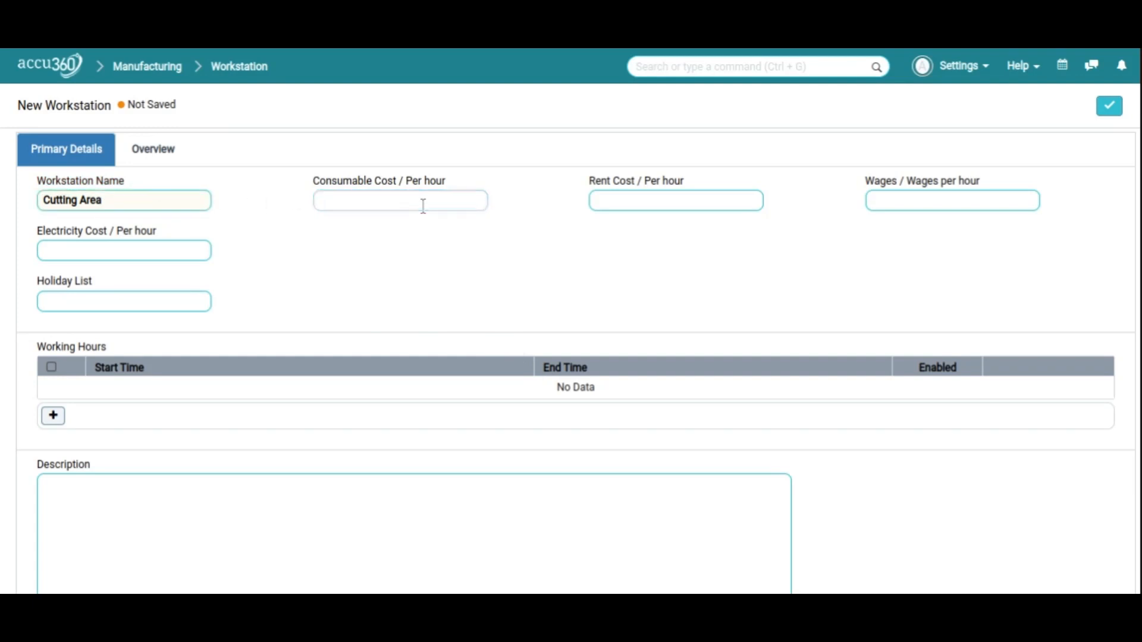
type("100")
left_click(716, 200)
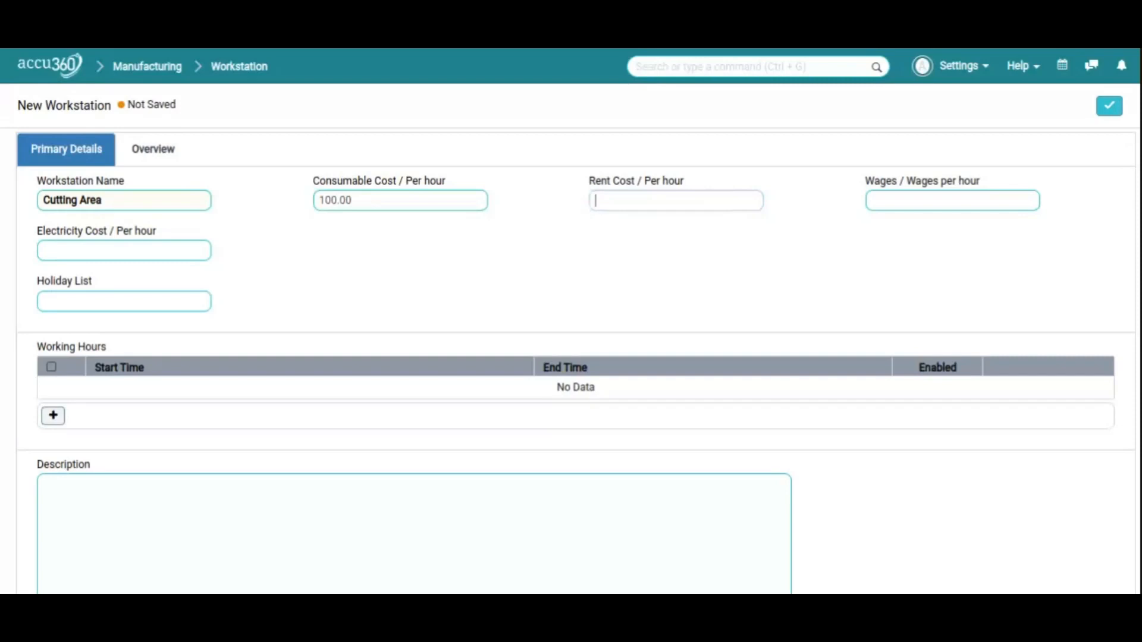
type("500")
key("BackSpace")
key("BackSpace")
type("15")
key("BackSpace")
key("BackSpace")
key("BackSpace")
type("1")
key("BackSpace")
type("250")
left_click(881, 197)
type("500")
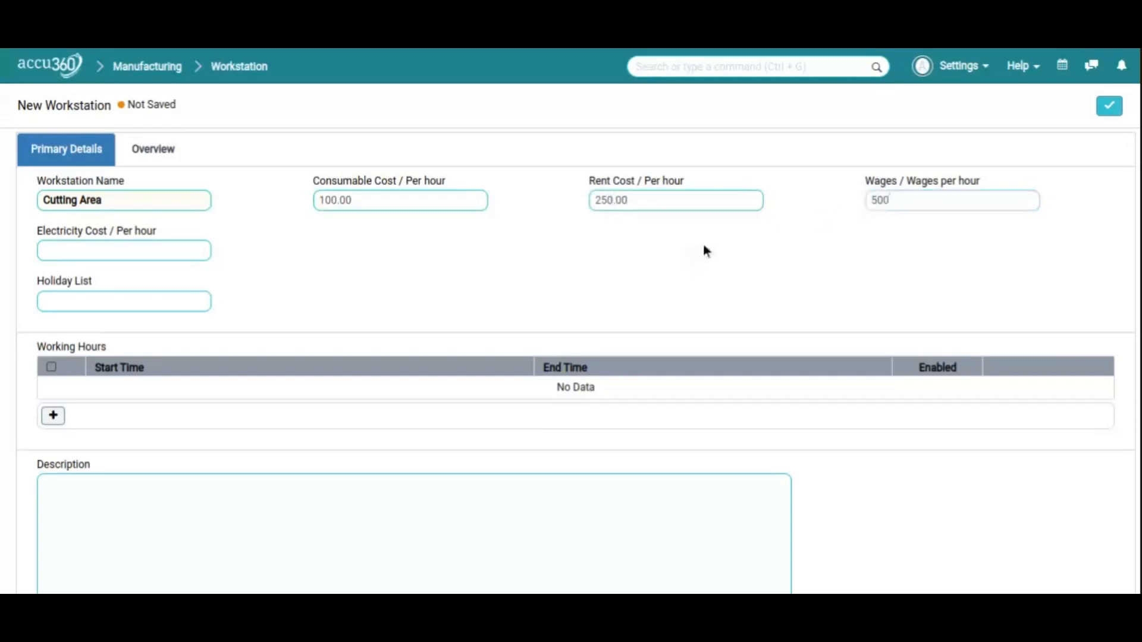
Set the workstation's electricity cost to 500 per hour and save the record
left_click(121, 250)
type("5")
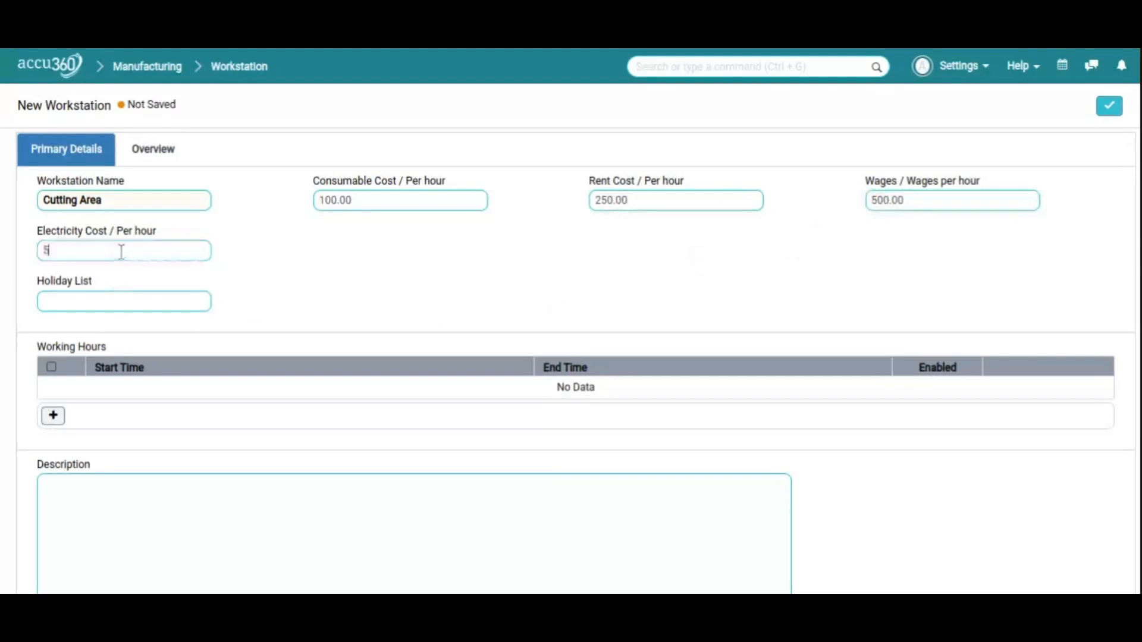
type("00")
left_click(263, 220)
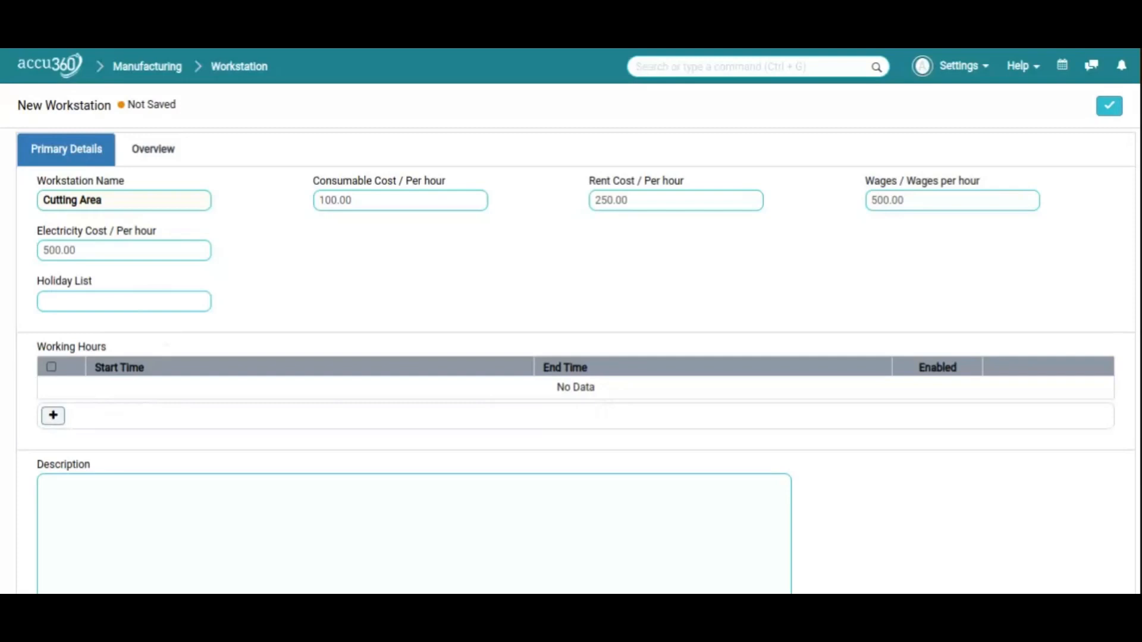
left_click(1109, 107)
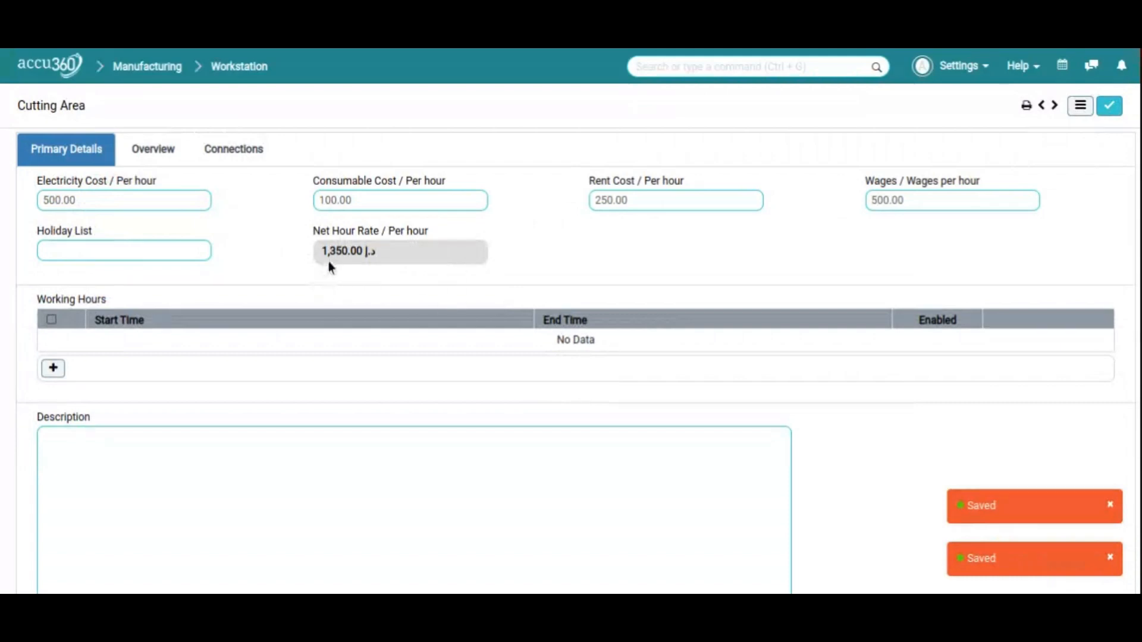
left_click_drag(325, 250, 364, 252)
left_click(363, 252)
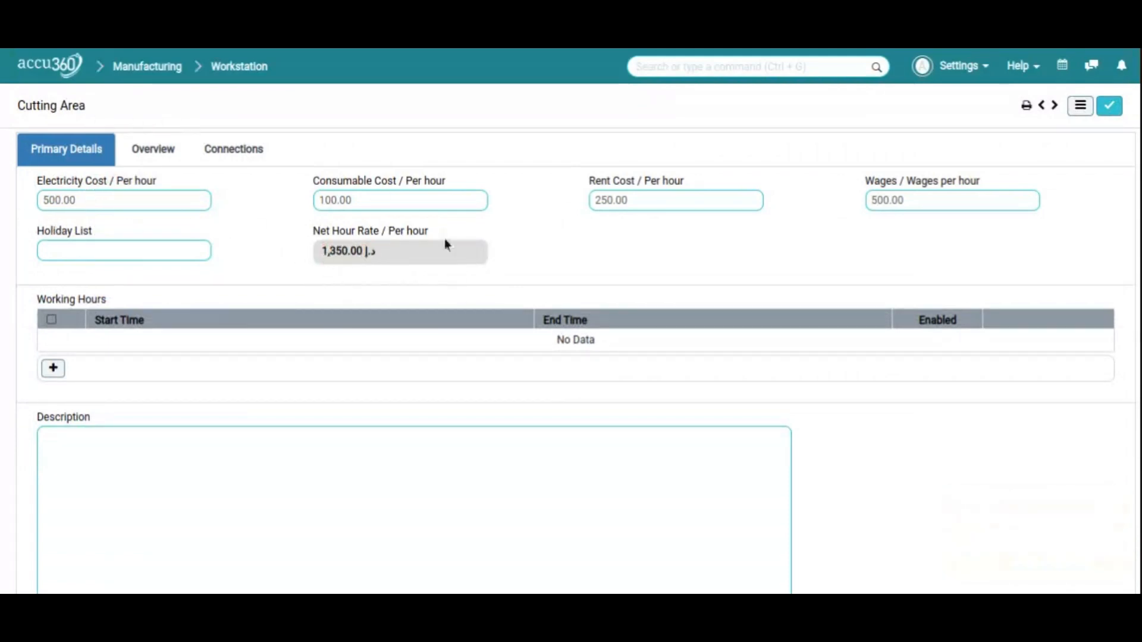
Start a new manufacturing operation with Cutting Area as its default workstation
left_click(245, 71)
left_click(151, 70)
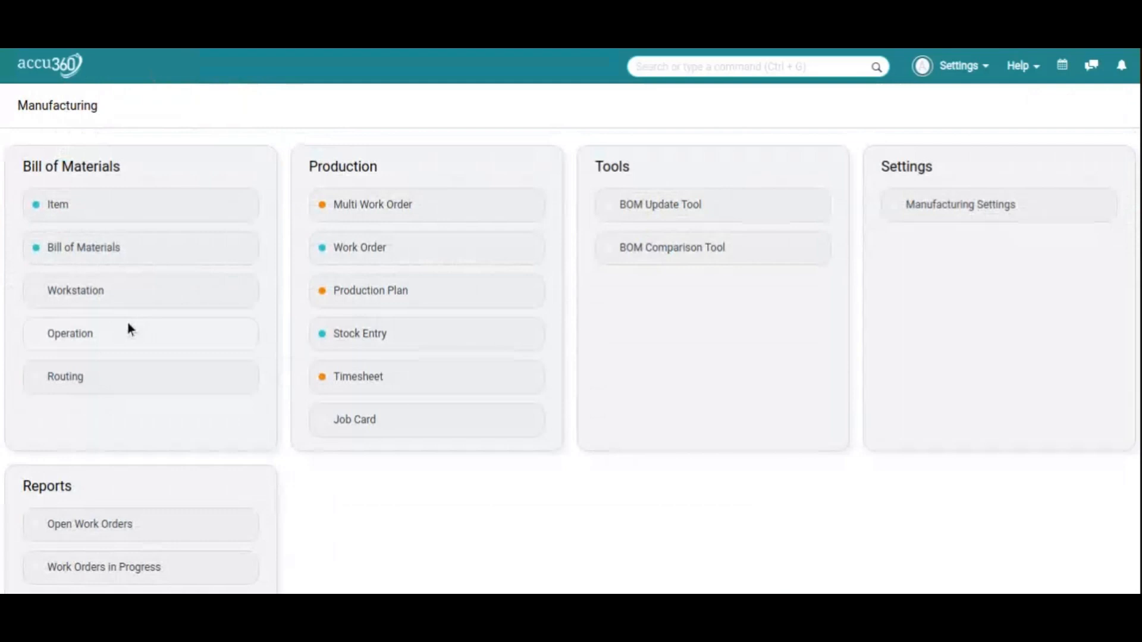
left_click(79, 343)
left_click(606, 369)
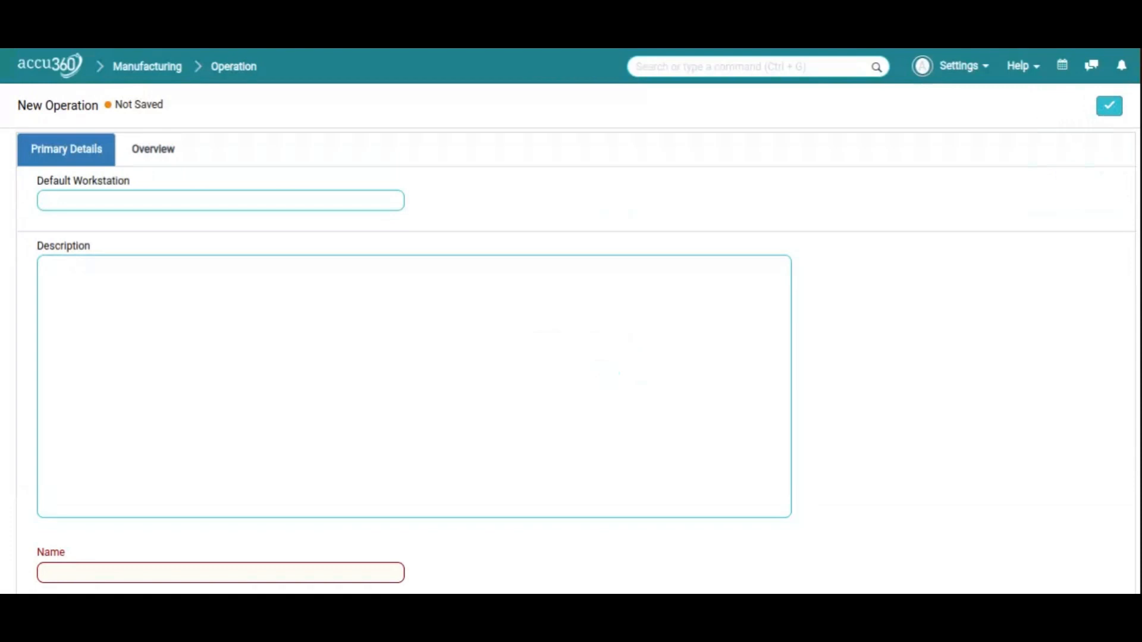
left_click(162, 201)
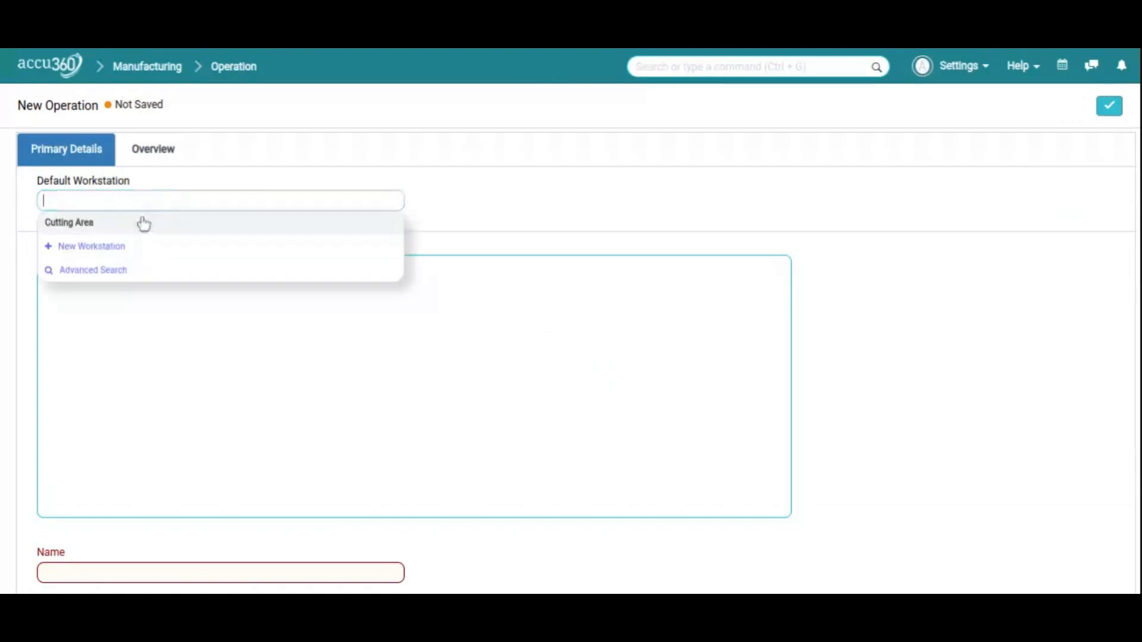
left_click(143, 224)
Name the operation "Ply Cutting" and save it
scroll(356, 369, "down", 2)
left_click(240, 510)
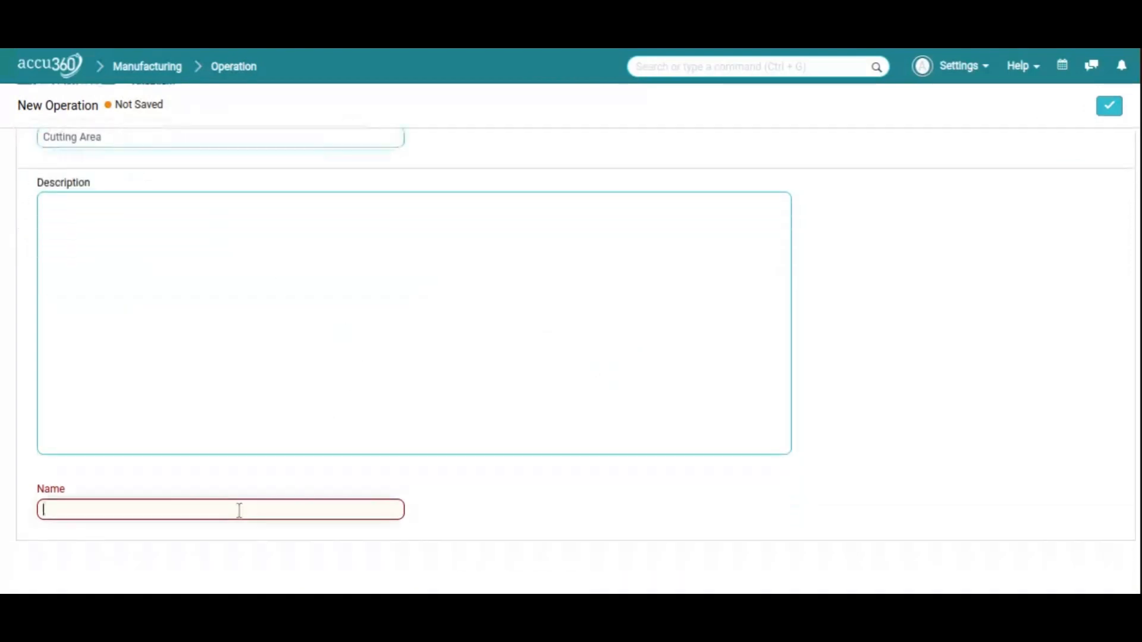
type("Cutting")
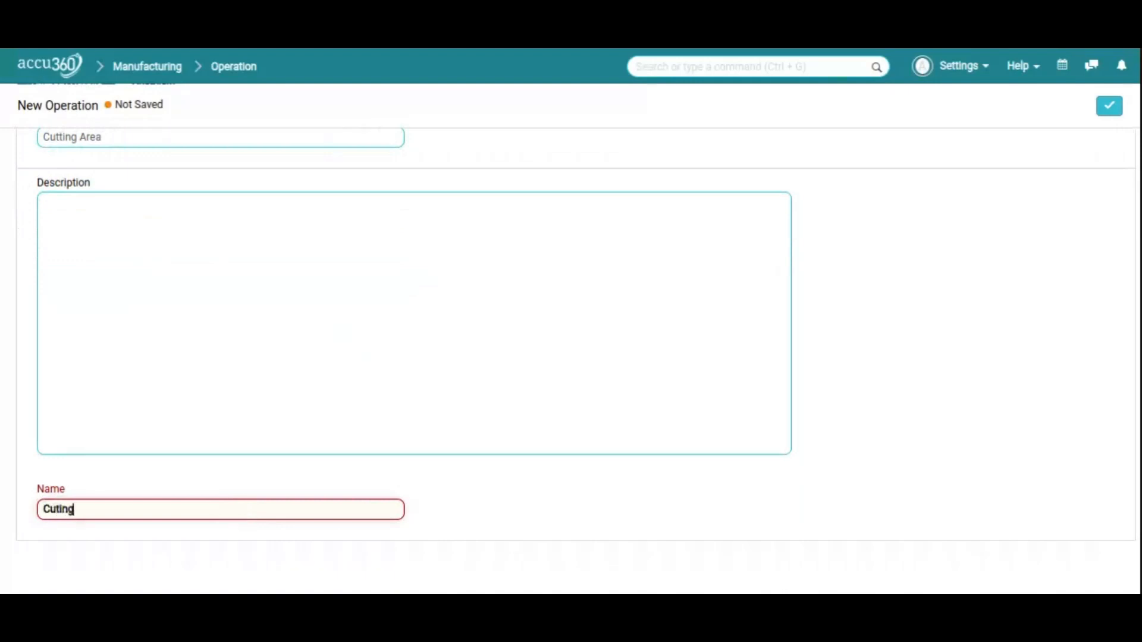
key("BackSpace")
key("BackSpace")
key("BackSpace")
key("BackSpace")
key("BackSpace")
key("BackSpace")
type("Pl")
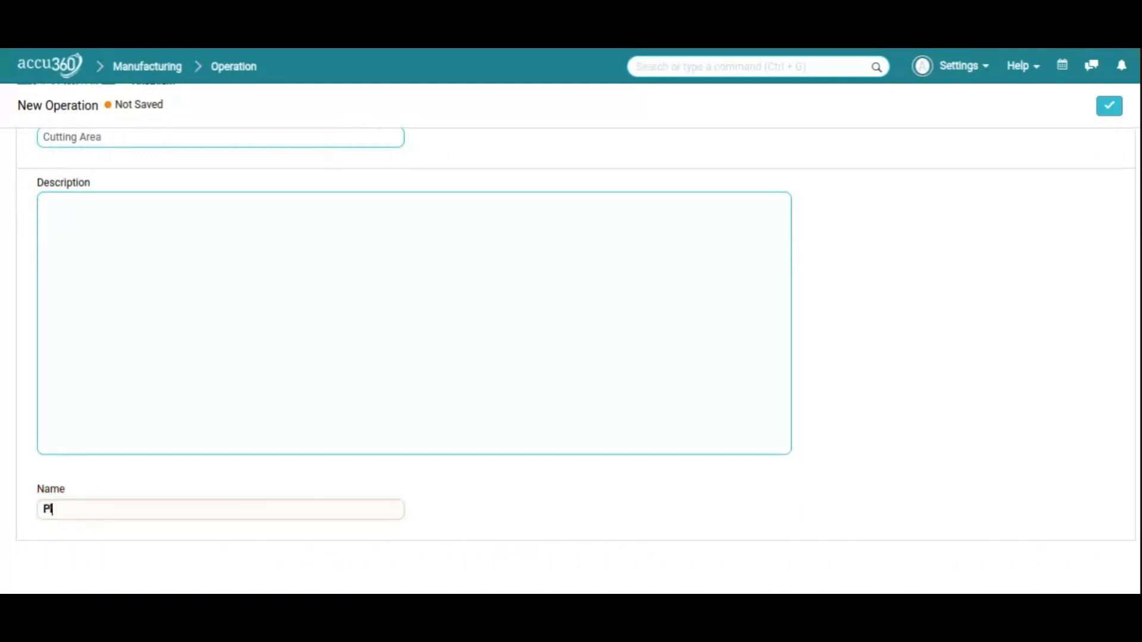
type("y Cutting")
scroll(391, 374, "up", 2)
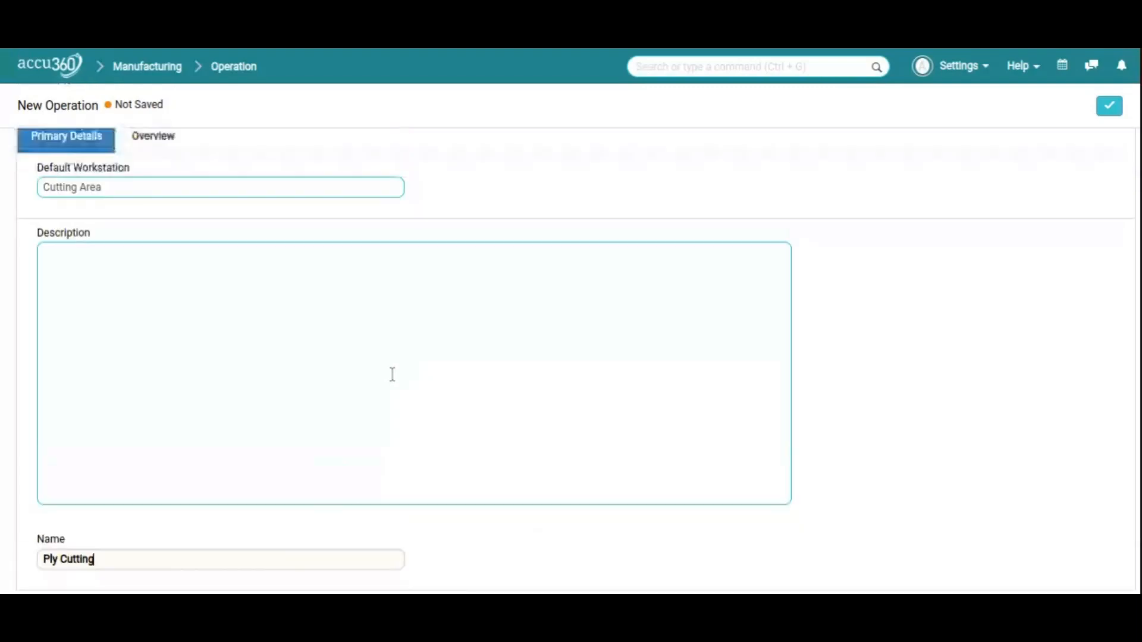
left_click(1112, 110)
Create a new routing record in the Manufacturing module named "Ply Cutting"
left_click(234, 66)
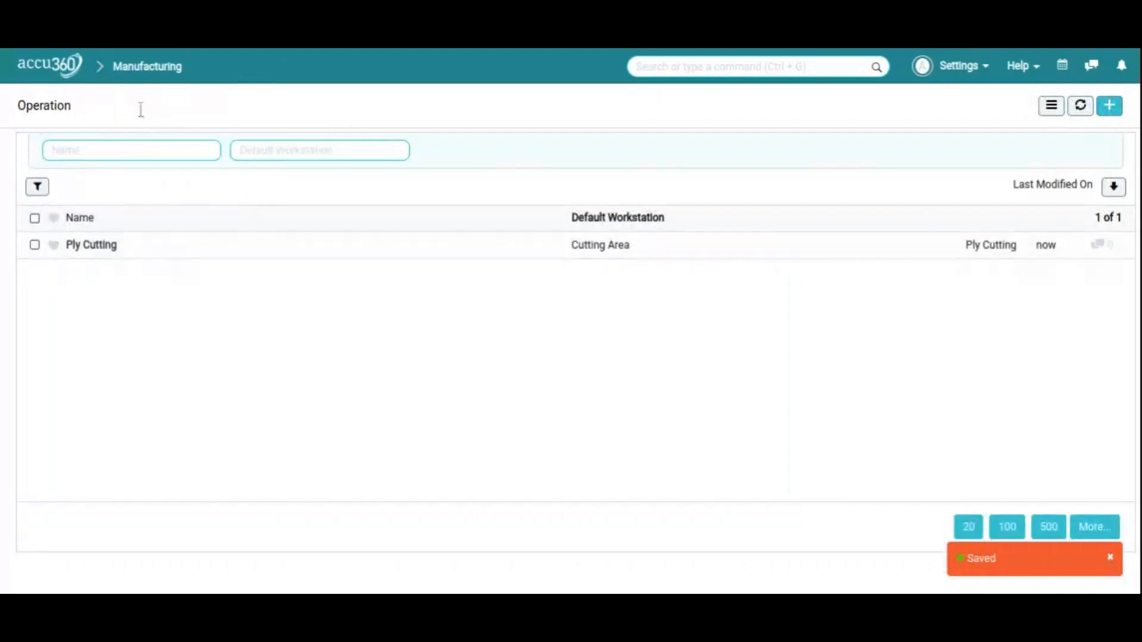
left_click(155, 67)
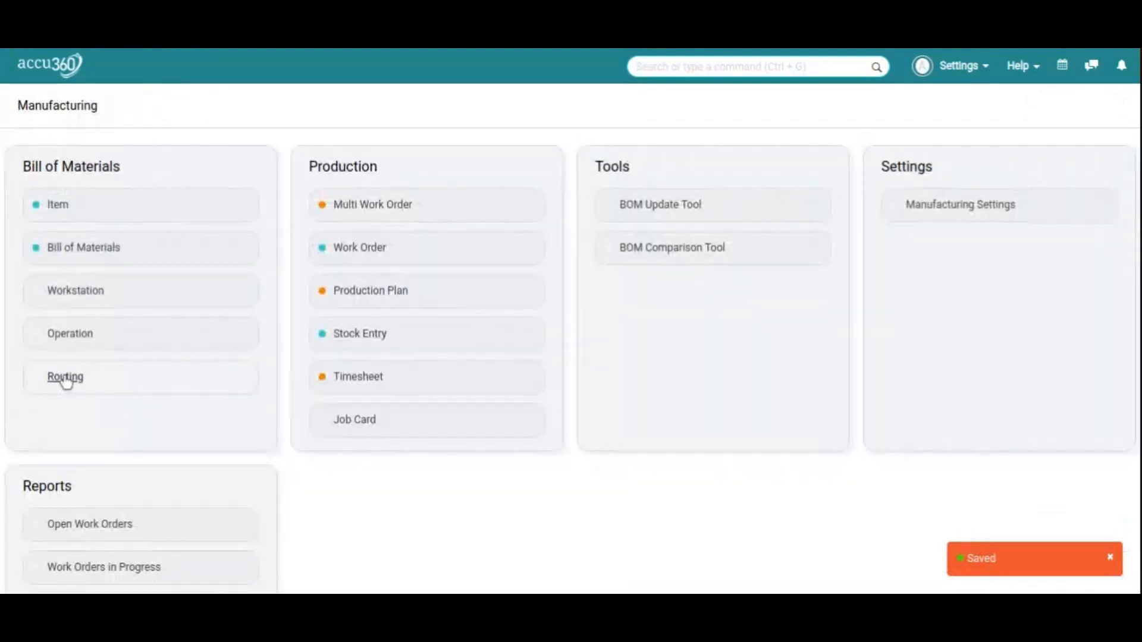
left_click(65, 377)
left_click(618, 365)
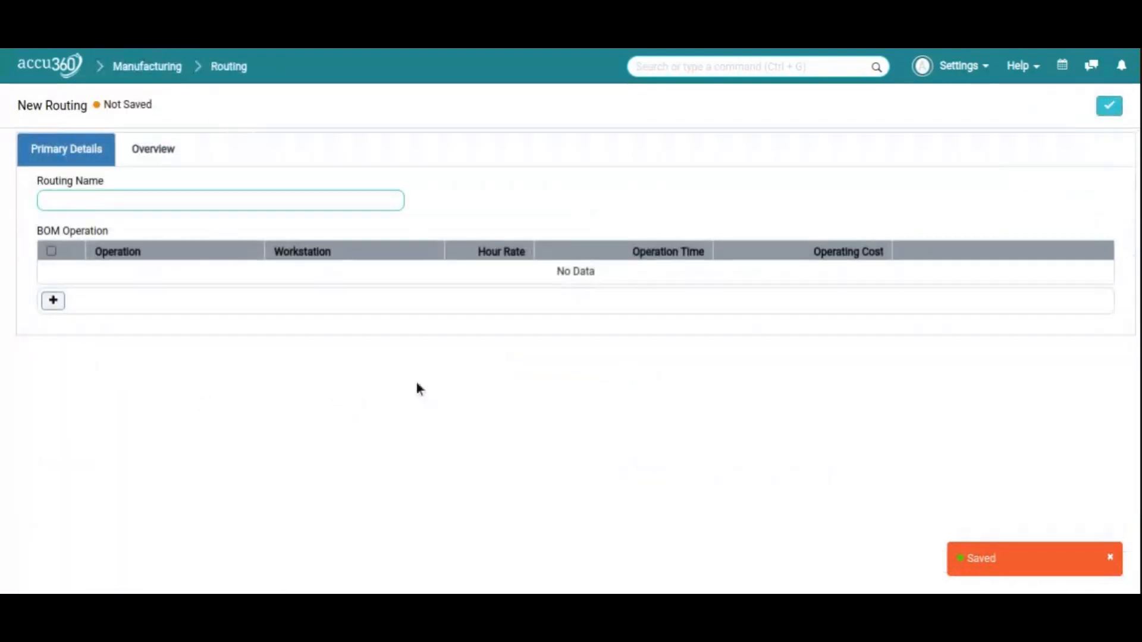
left_click(80, 202)
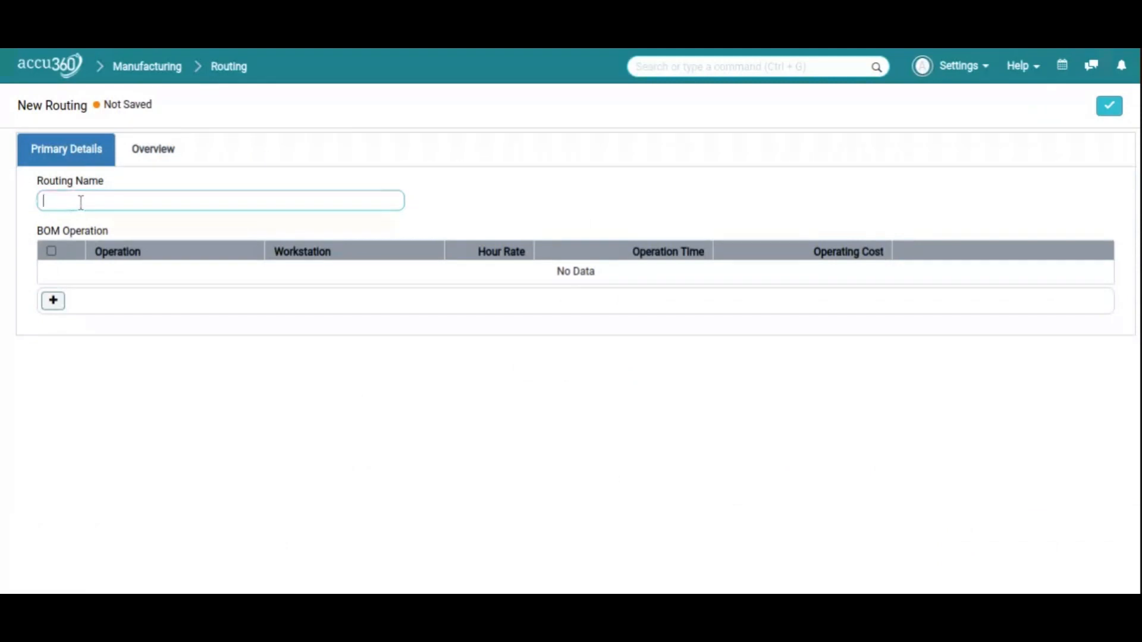
type("C")
key("BackSpace")
key("BackSpace")
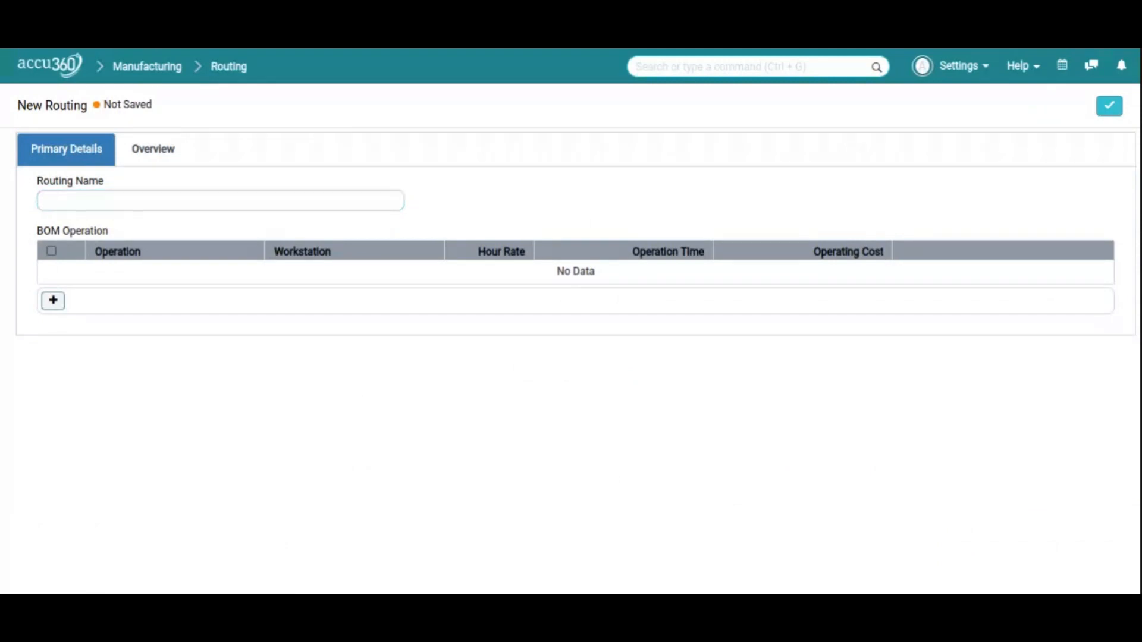
type("Ply Cutting")
Add the Ply Cutting operation as a row in the routing's BOM Operation table
left_click(54, 301)
left_click(139, 272)
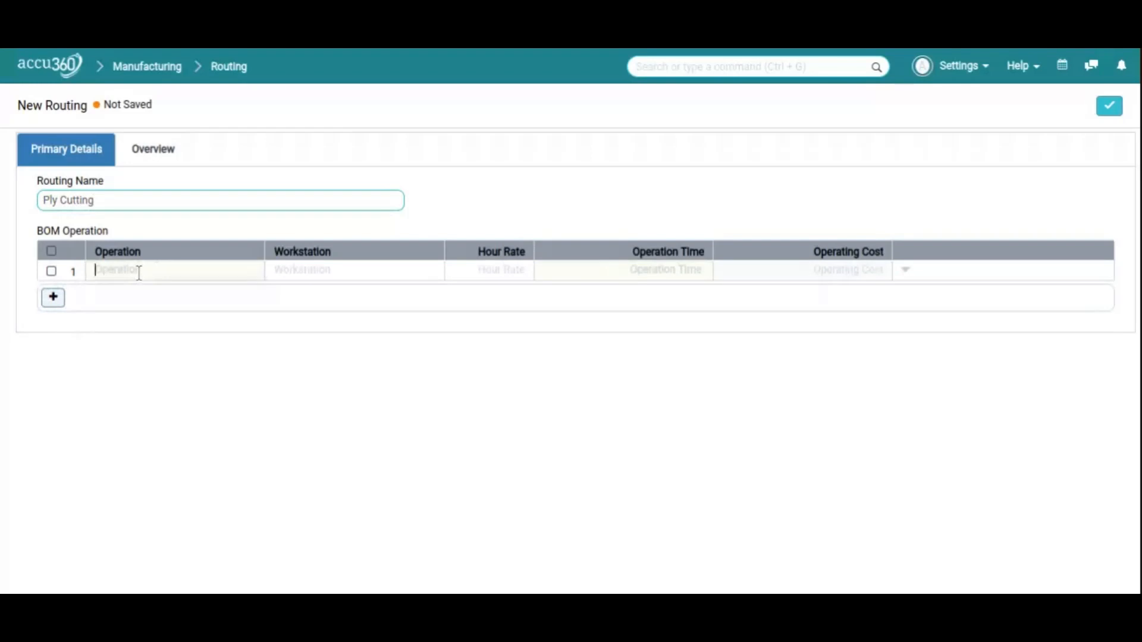
left_click(122, 289)
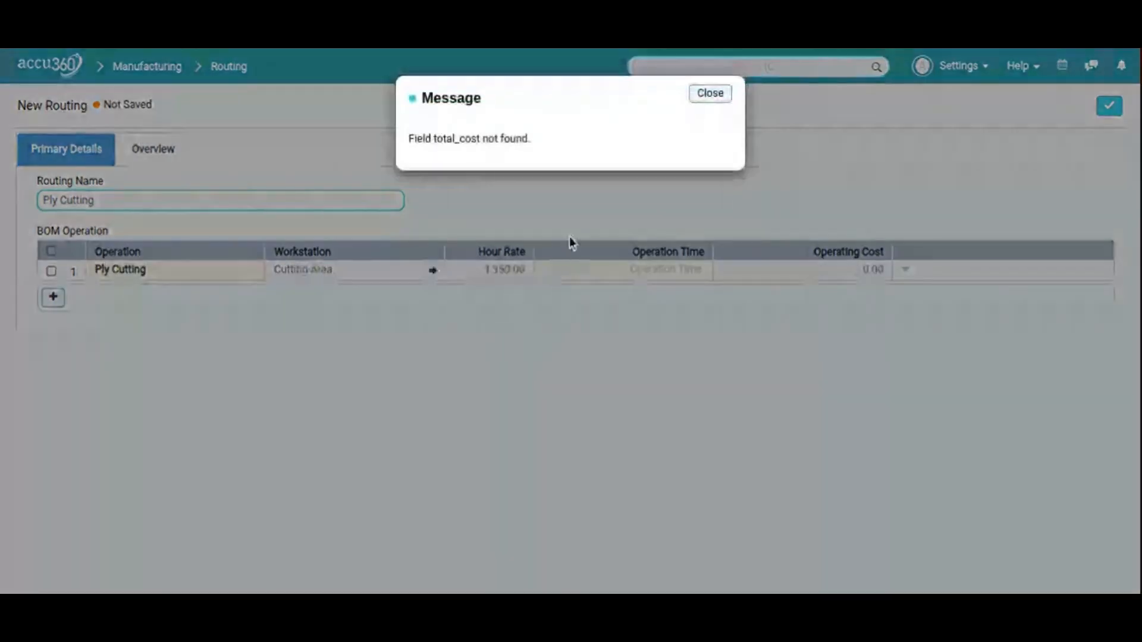
left_click(709, 94)
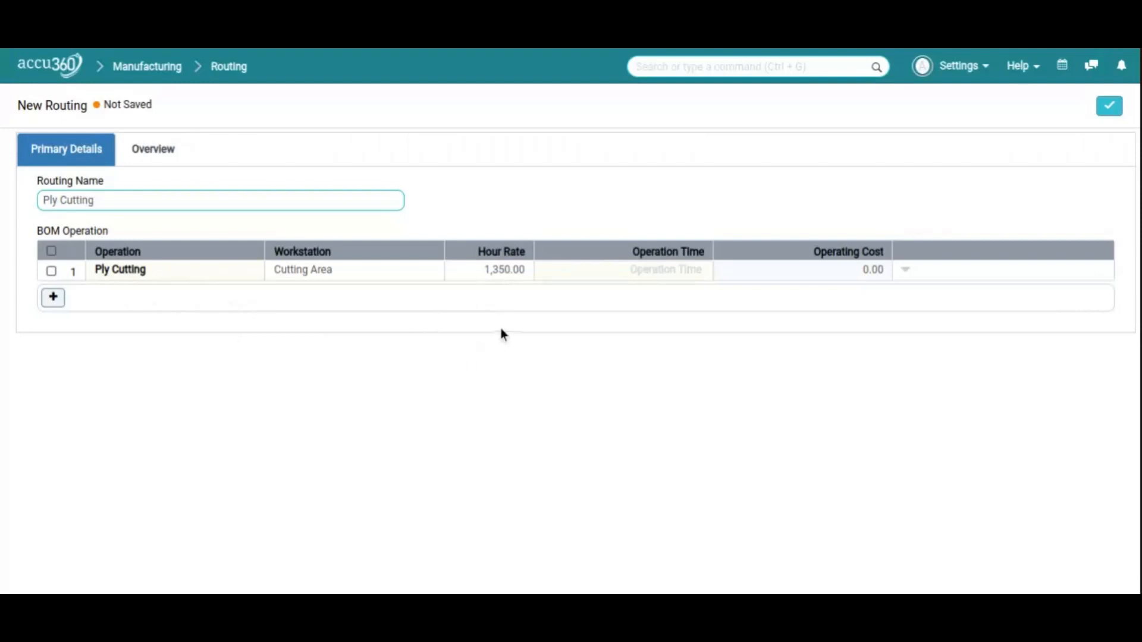
Set the Ply Cutting row's operation time to 10 and save the routing
left_click(659, 270)
type("10")
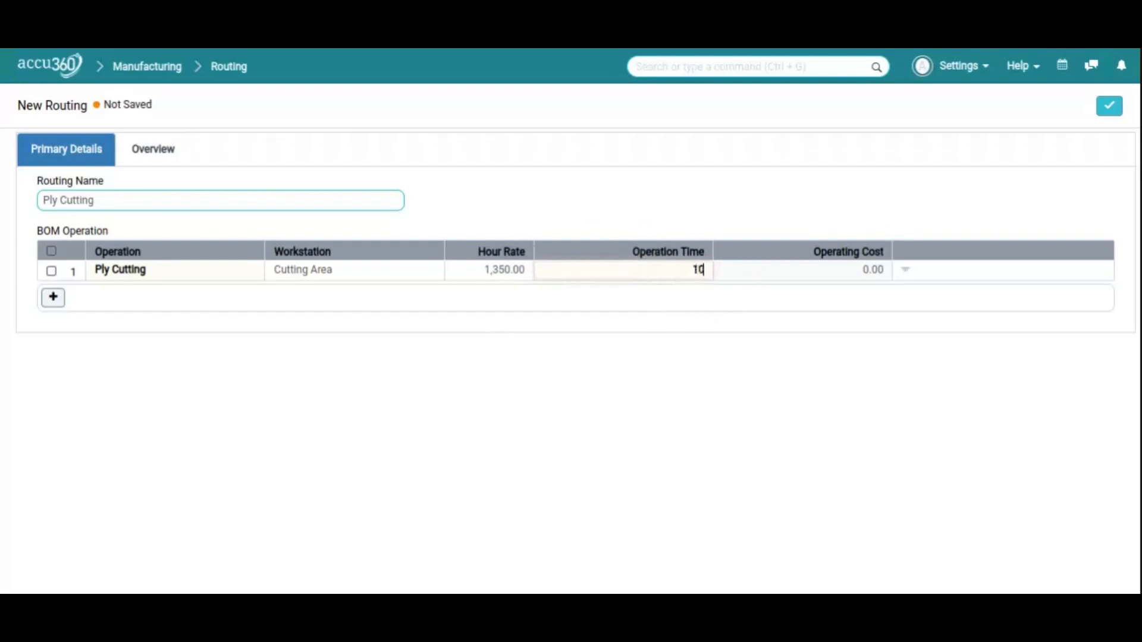
left_click(611, 247)
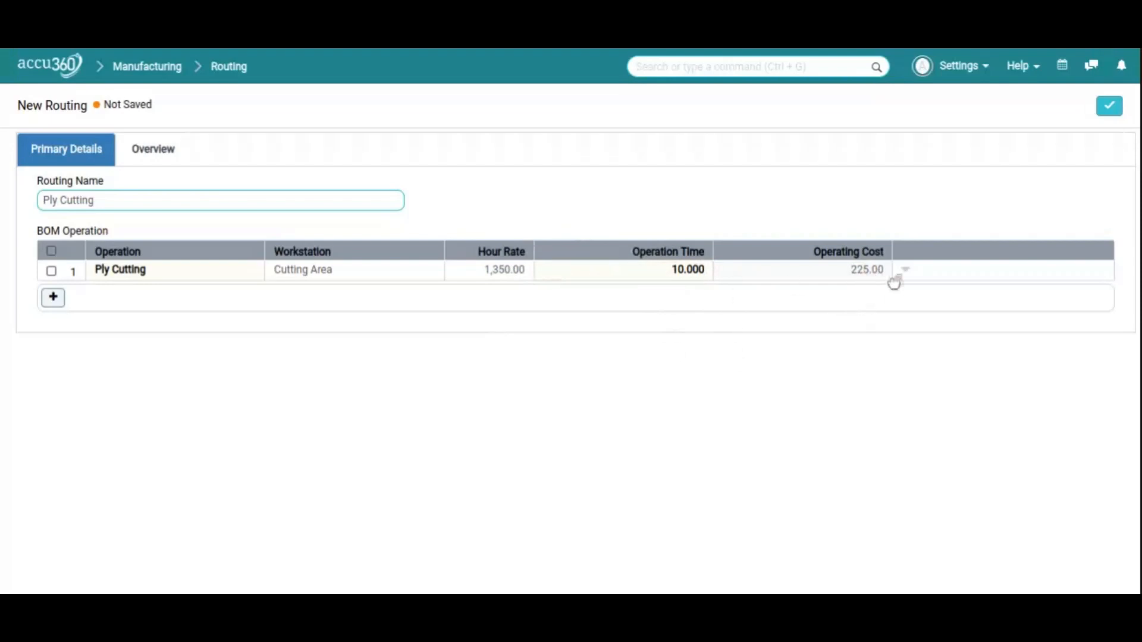
left_click(1115, 110)
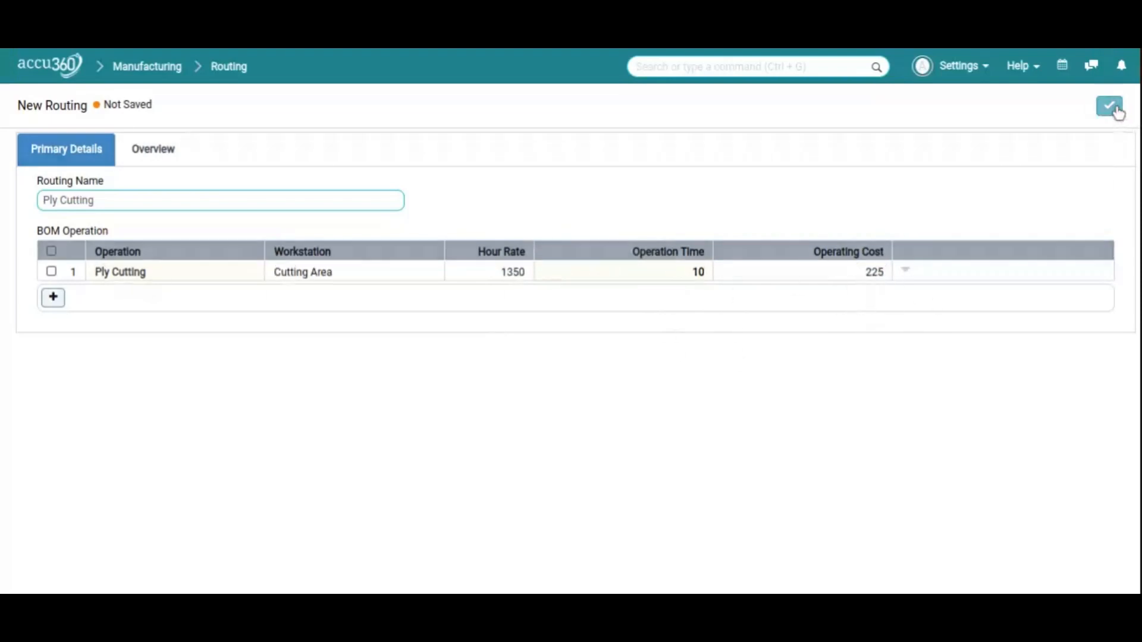
left_click(1118, 111)
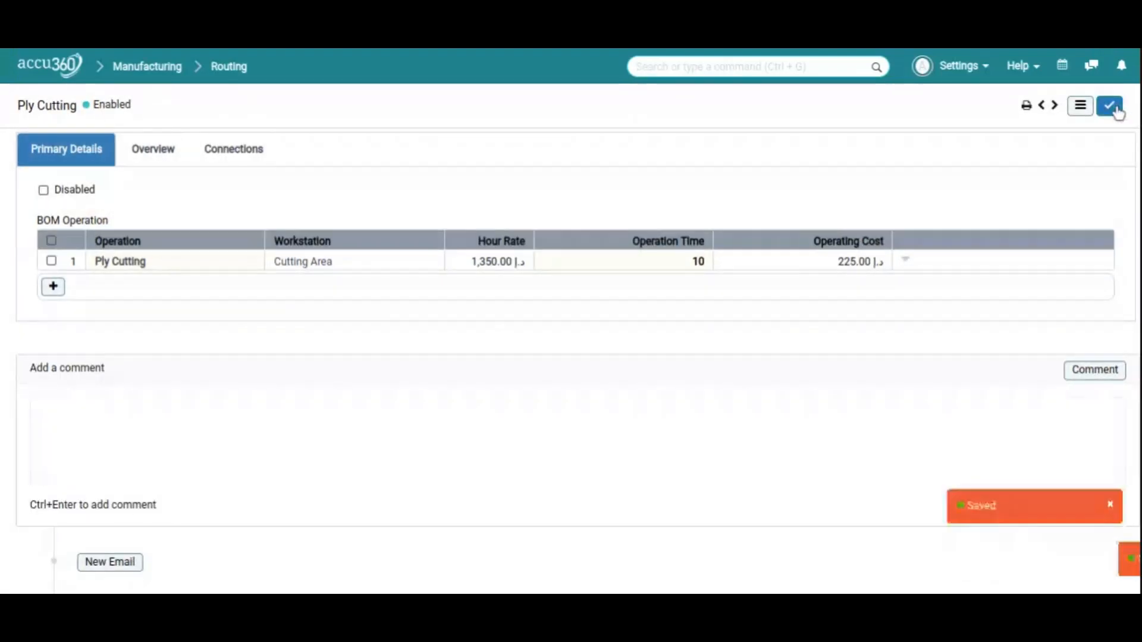
Open the Cutting Area workstation record, examine its connections and primary details, and return to the Manufacturing overview
left_click(219, 67)
left_click(161, 70)
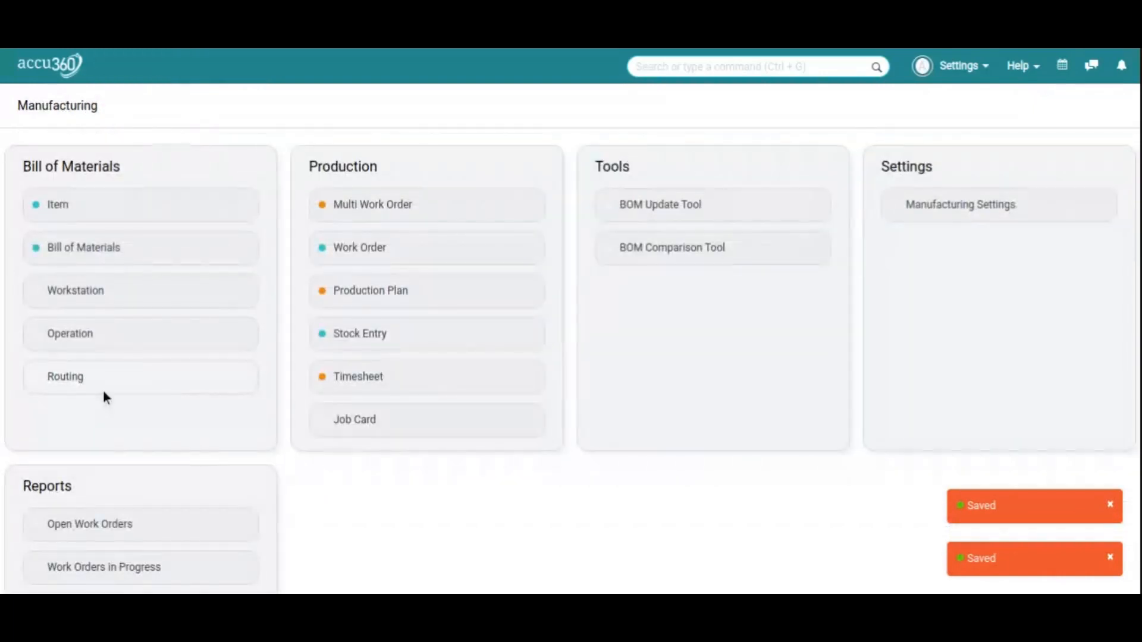
left_click(68, 293)
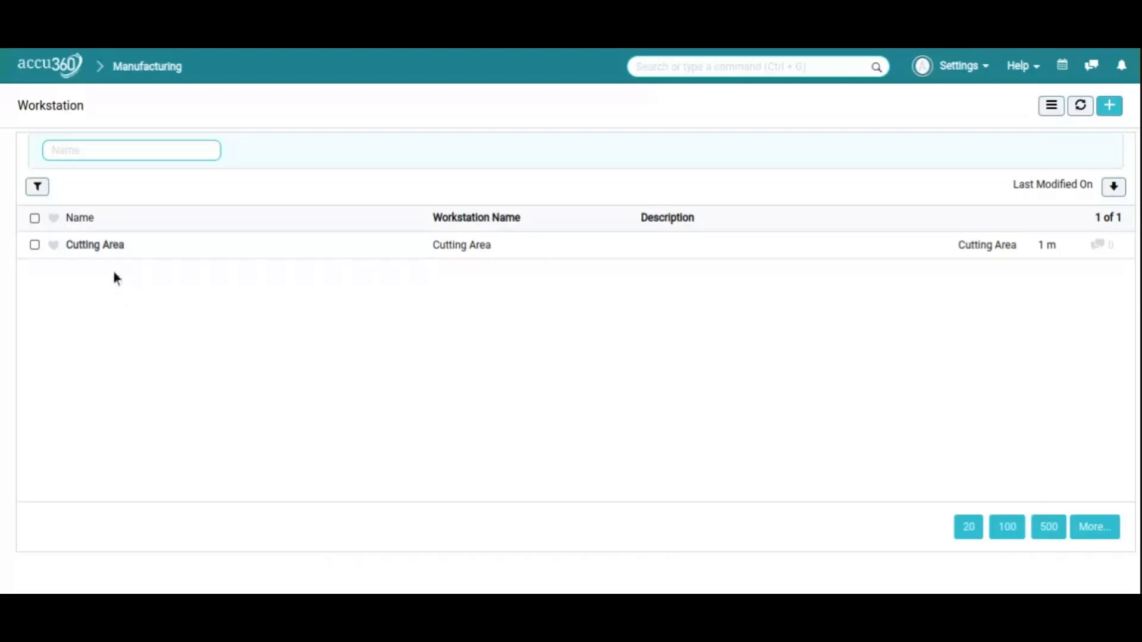
left_click(101, 245)
left_click(235, 149)
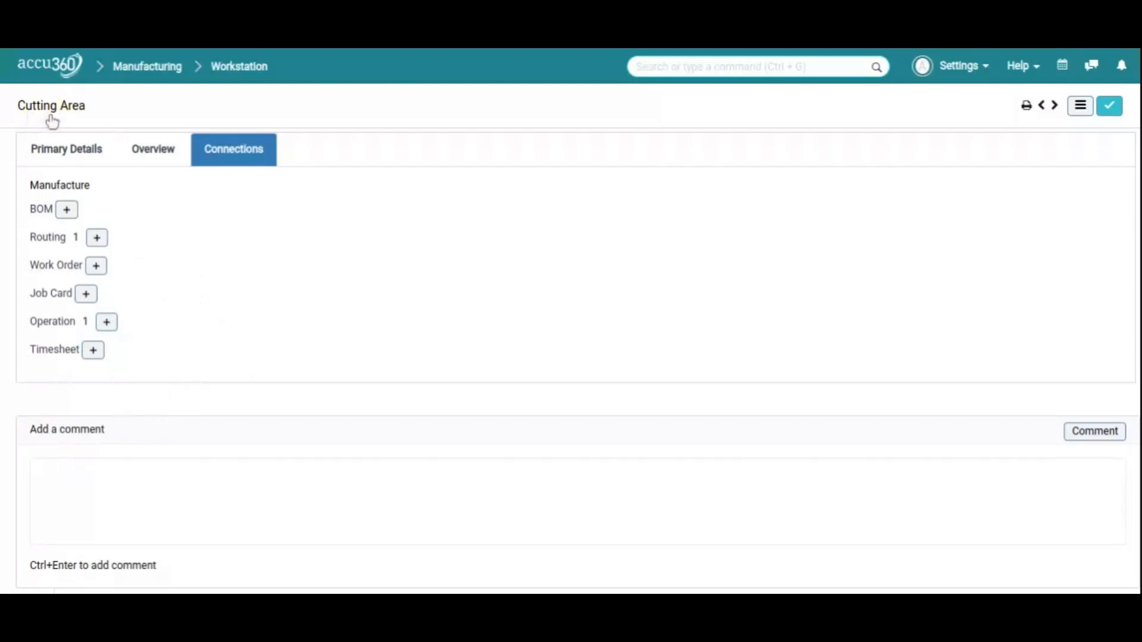
left_click(64, 150)
left_click(238, 67)
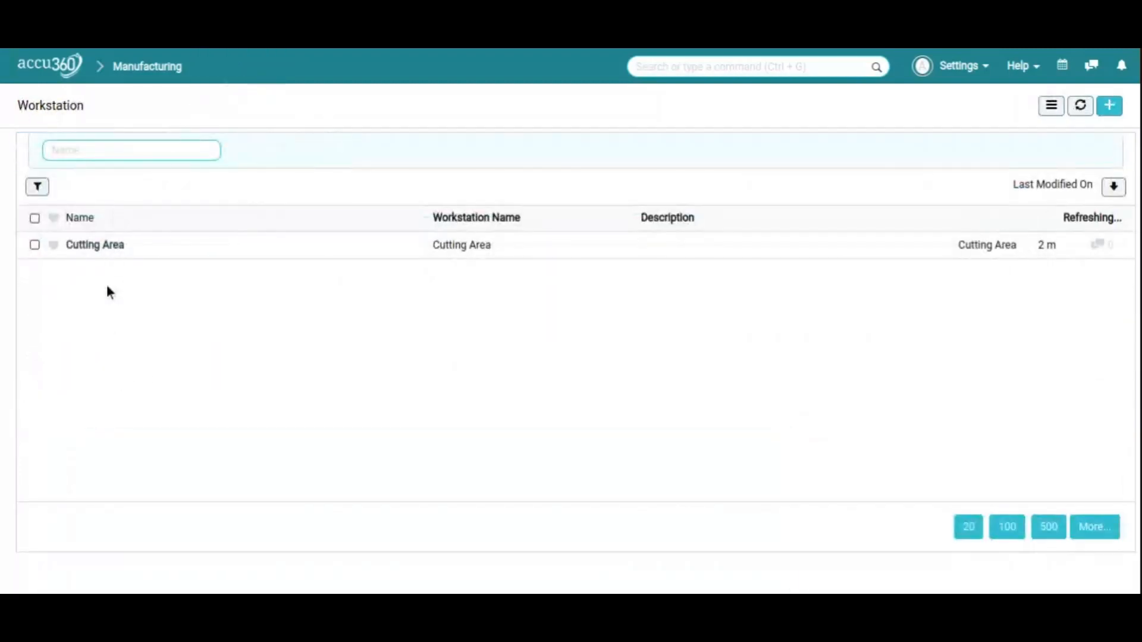
left_click(152, 74)
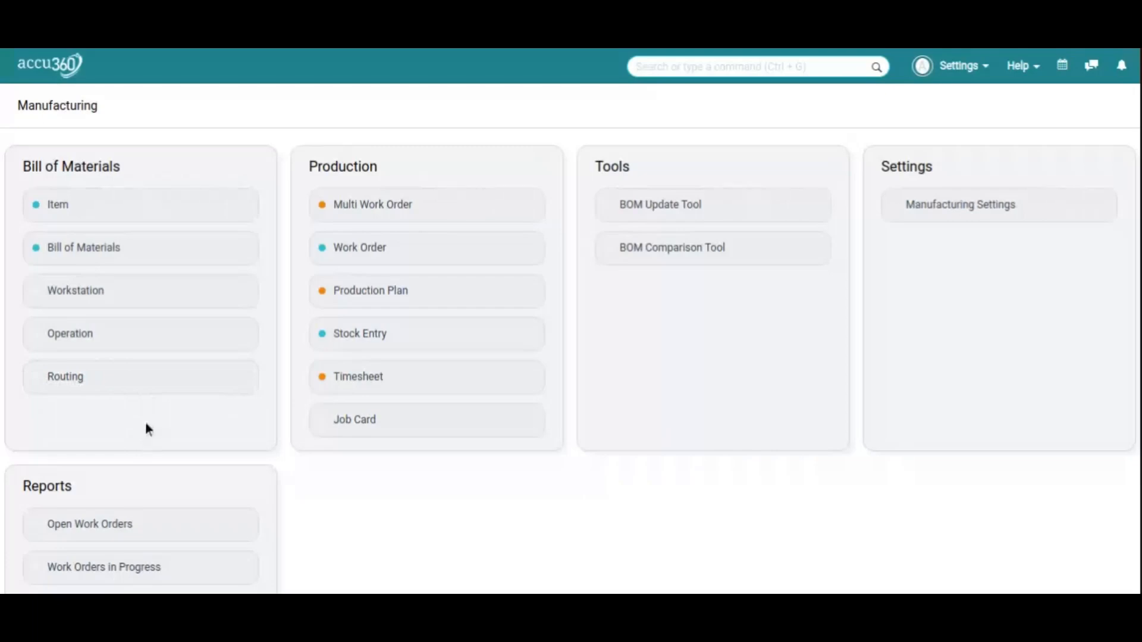
Open the existing Item-1 bill of materials to examine its primary details and return to the Manufacturing overview
left_click(77, 248)
left_click(80, 245)
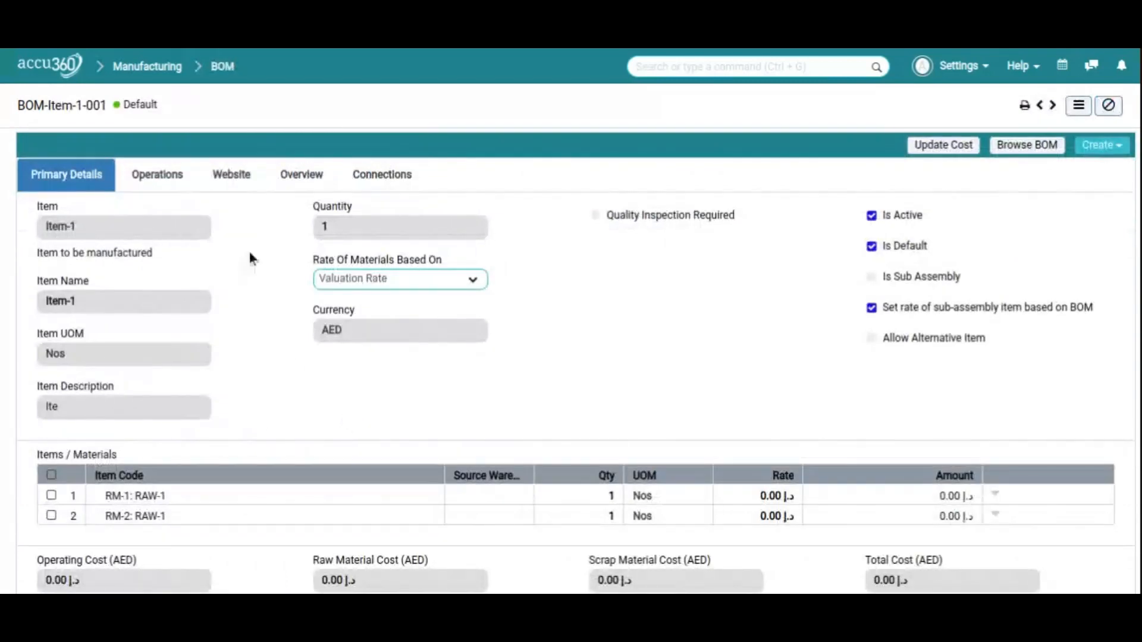
left_click(219, 66)
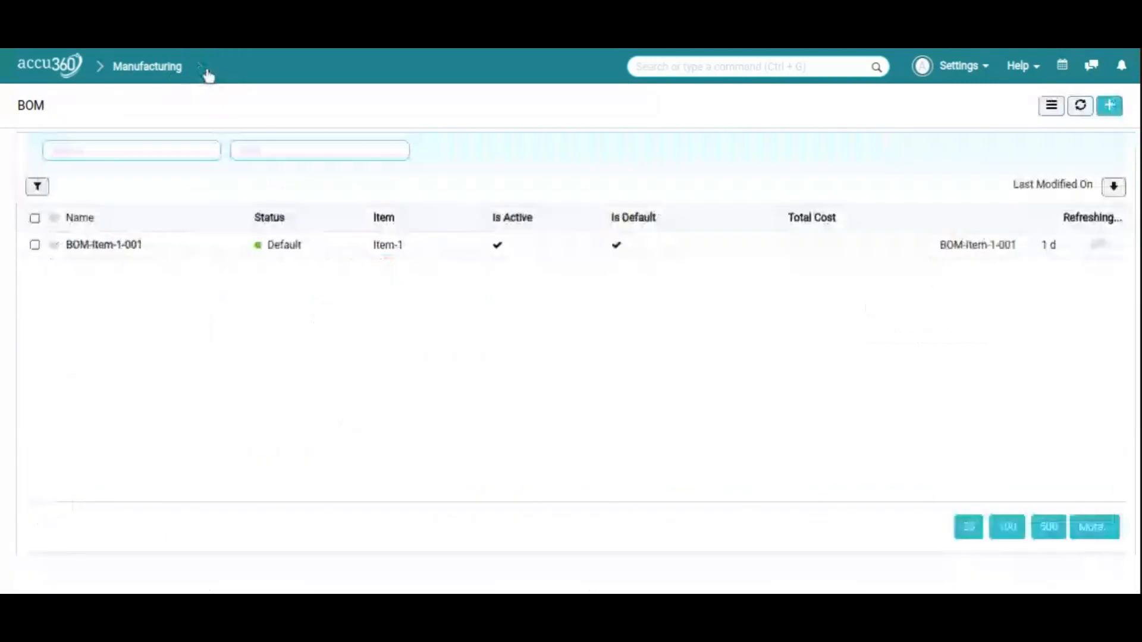
left_click(175, 72)
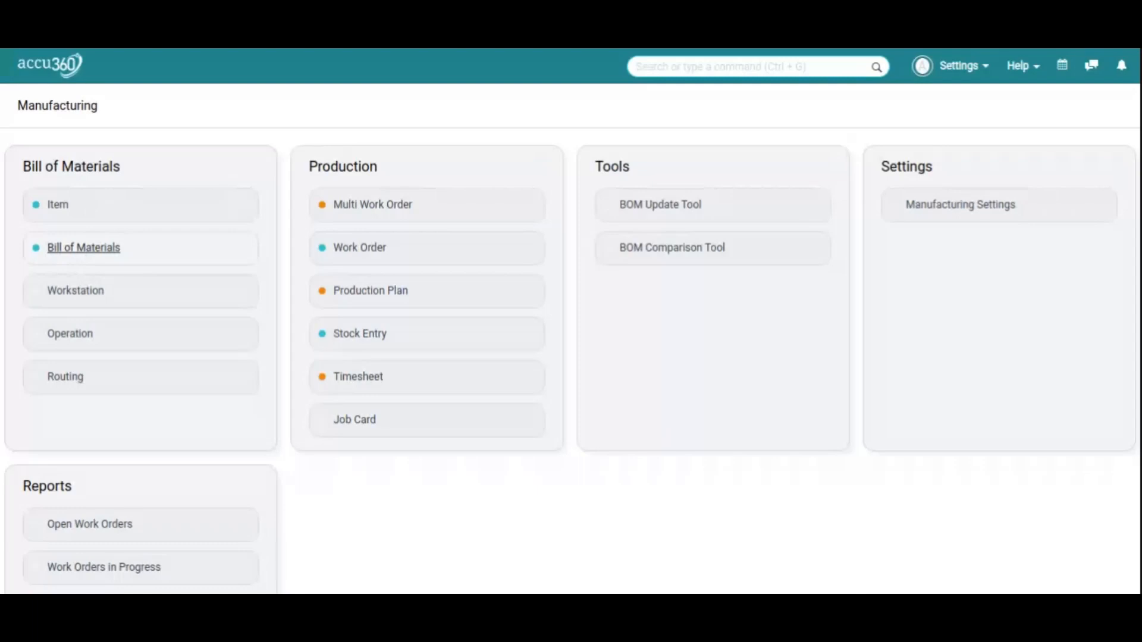
Clear Is Active and Is Default on BOM-Item-1-001 and save the record
left_click(84, 255)
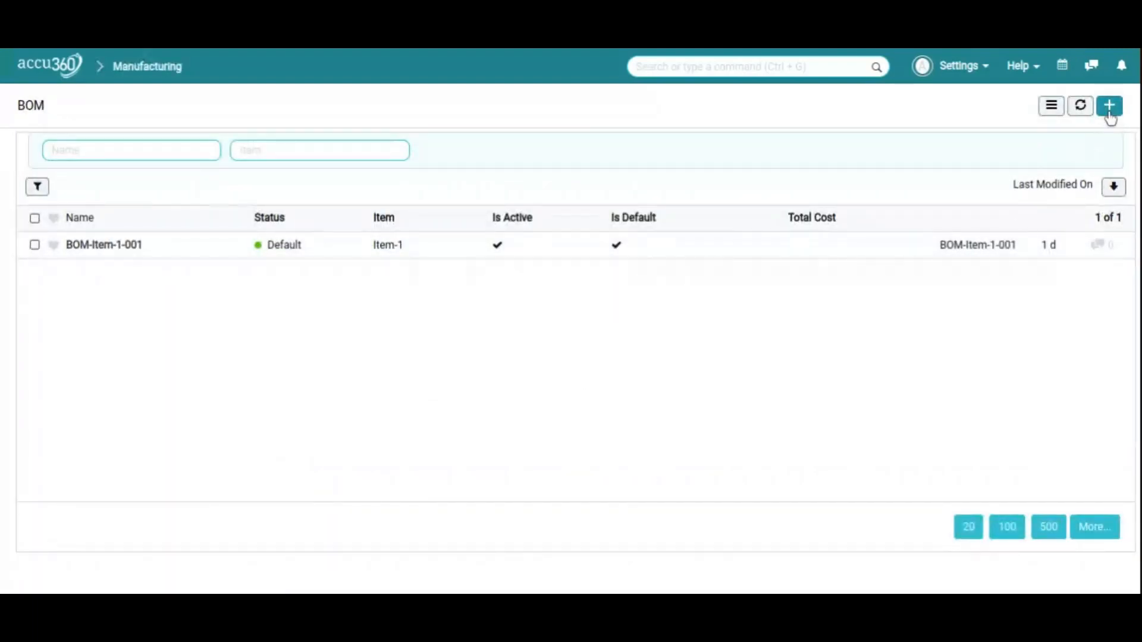
left_click(91, 250)
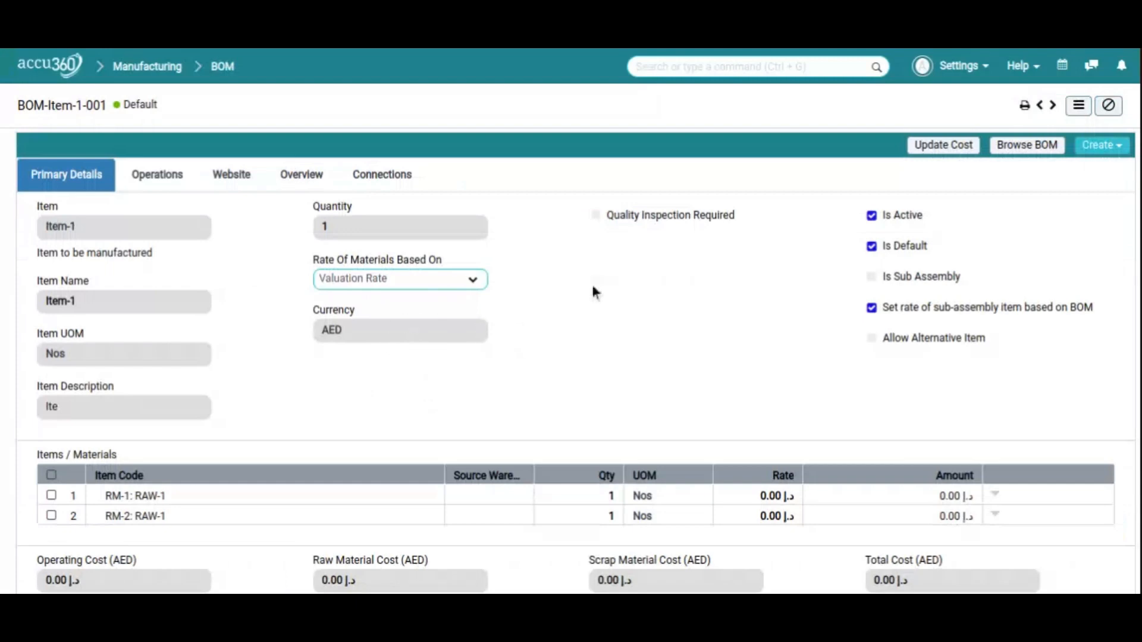
left_click(898, 217)
left_click(892, 247)
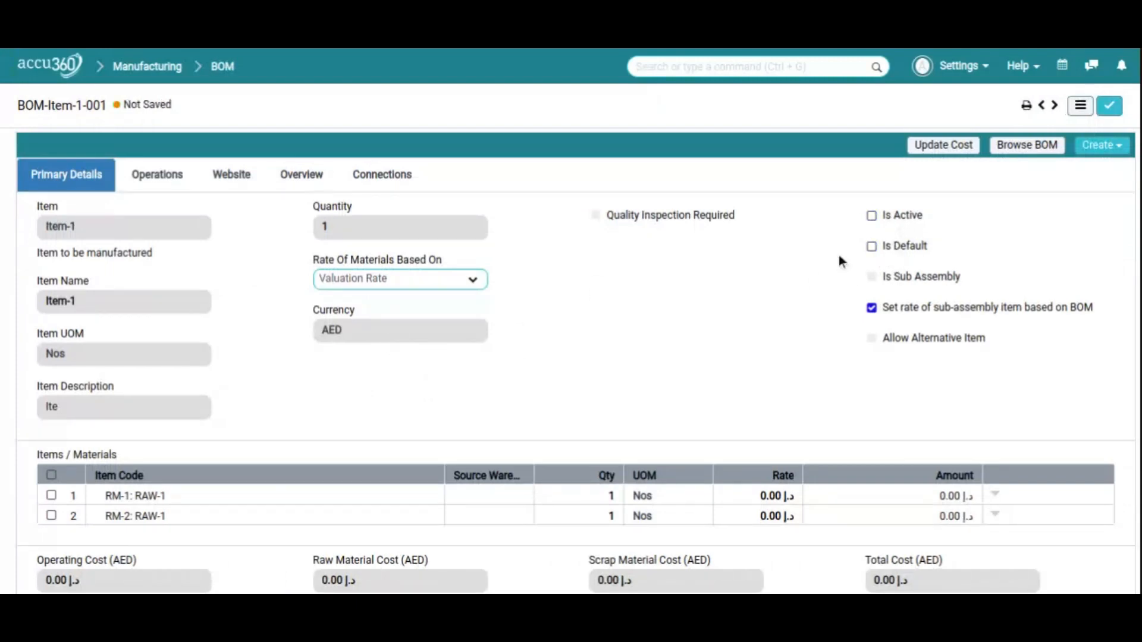
left_click(1109, 106)
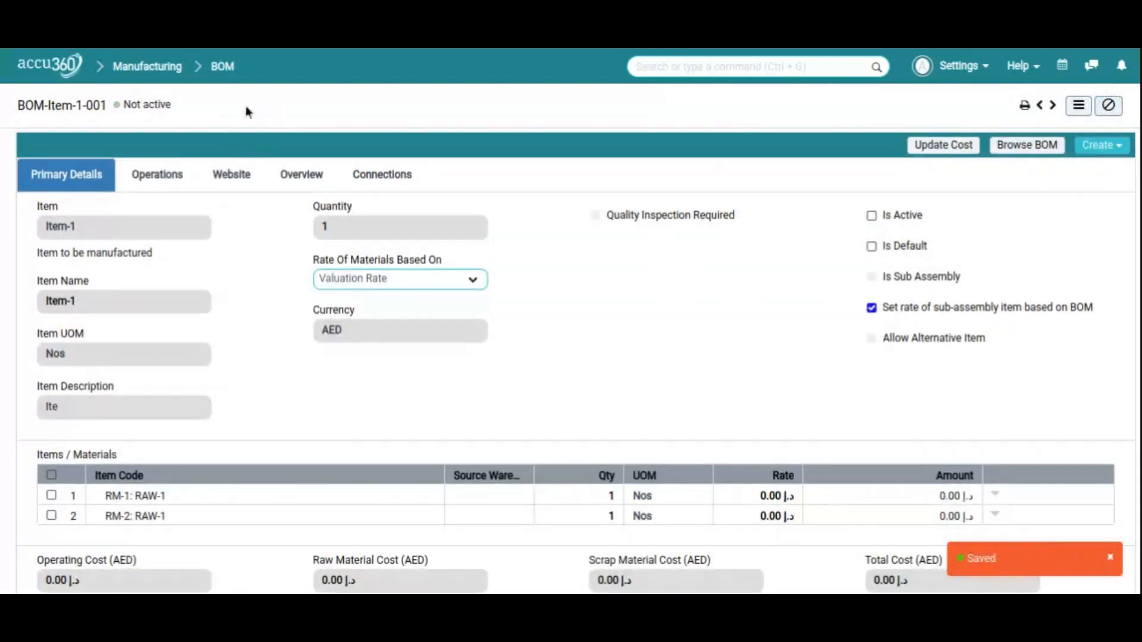
Create a new bill of materials with Item-1 as the item to be manufactured
left_click(222, 66)
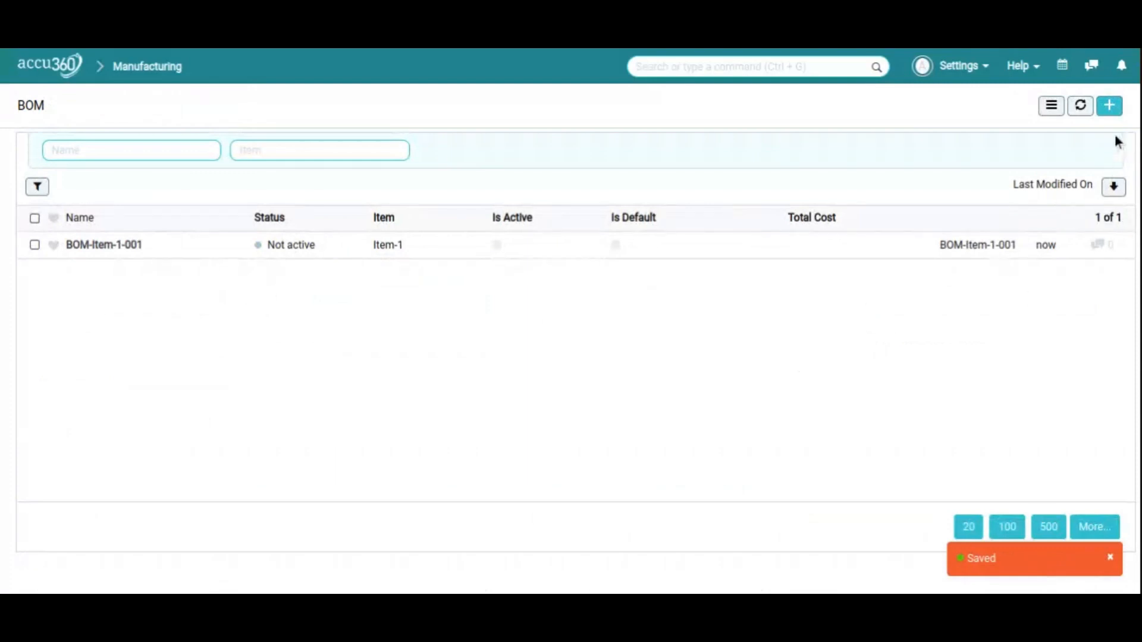
left_click(1110, 106)
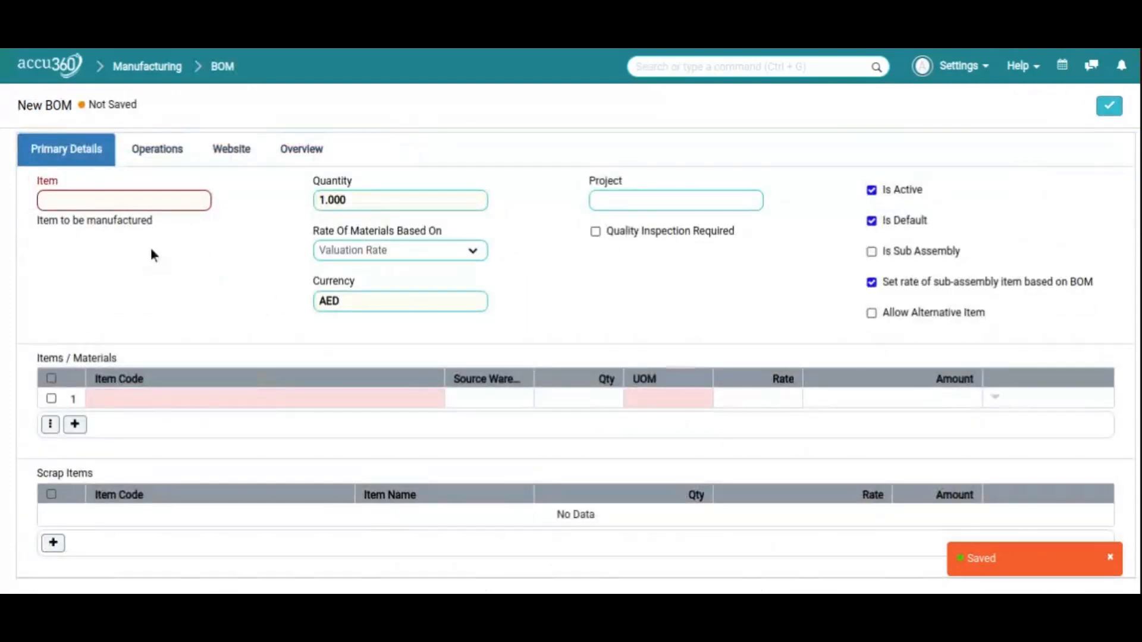
type("Item-1")
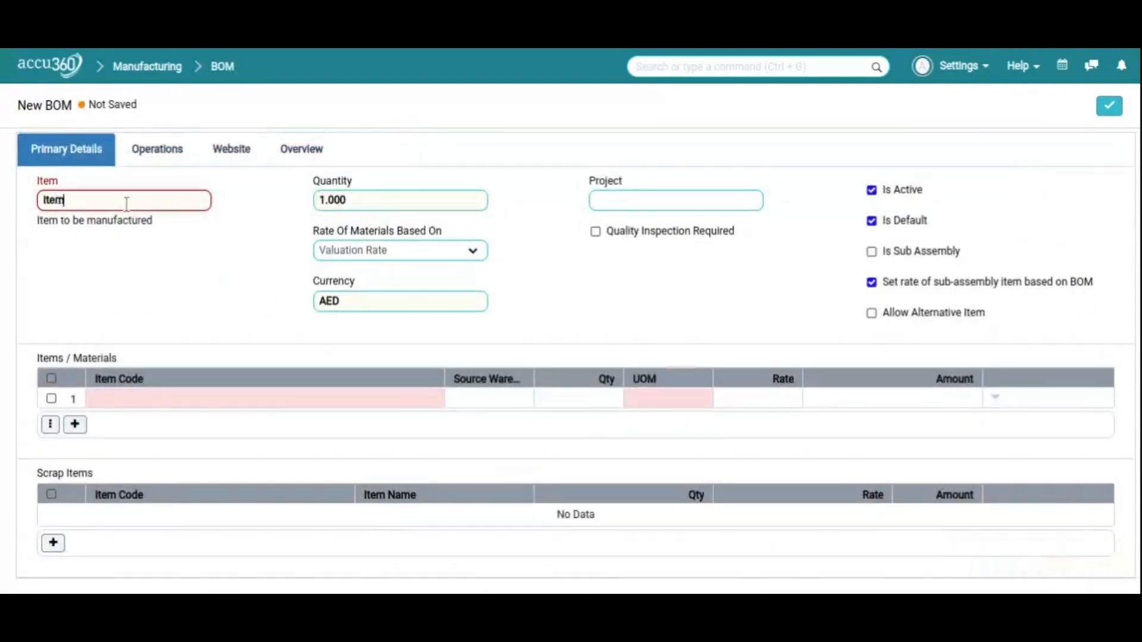
left_click(115, 231)
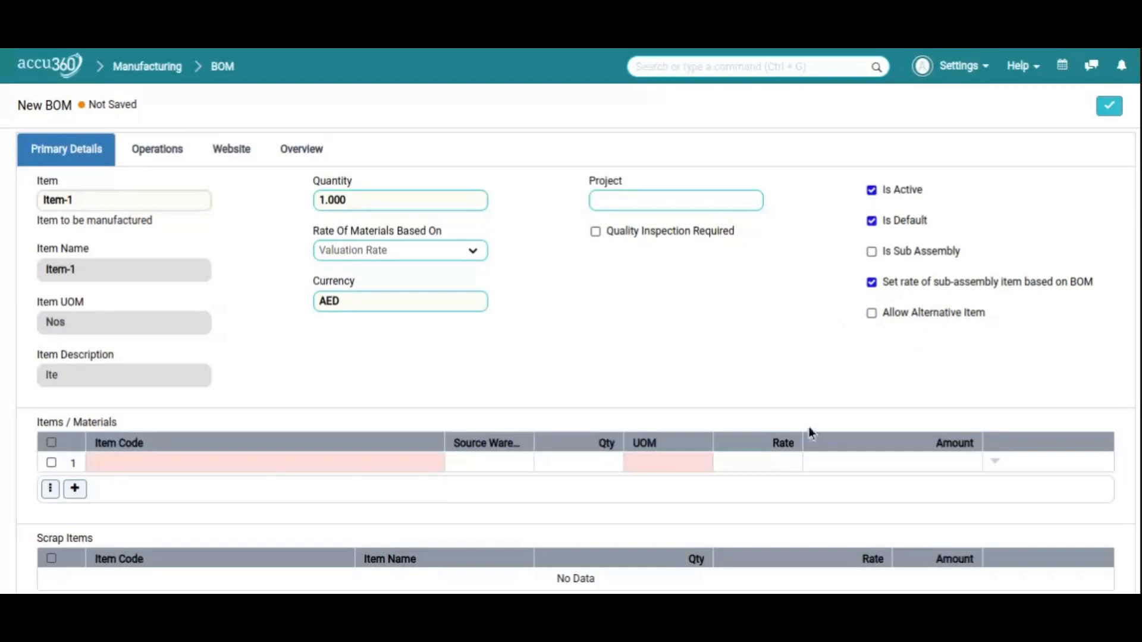
Fill the first materials row with item RM-1, source warehouse Stores - TCFUA and quantity 2
left_click(184, 467)
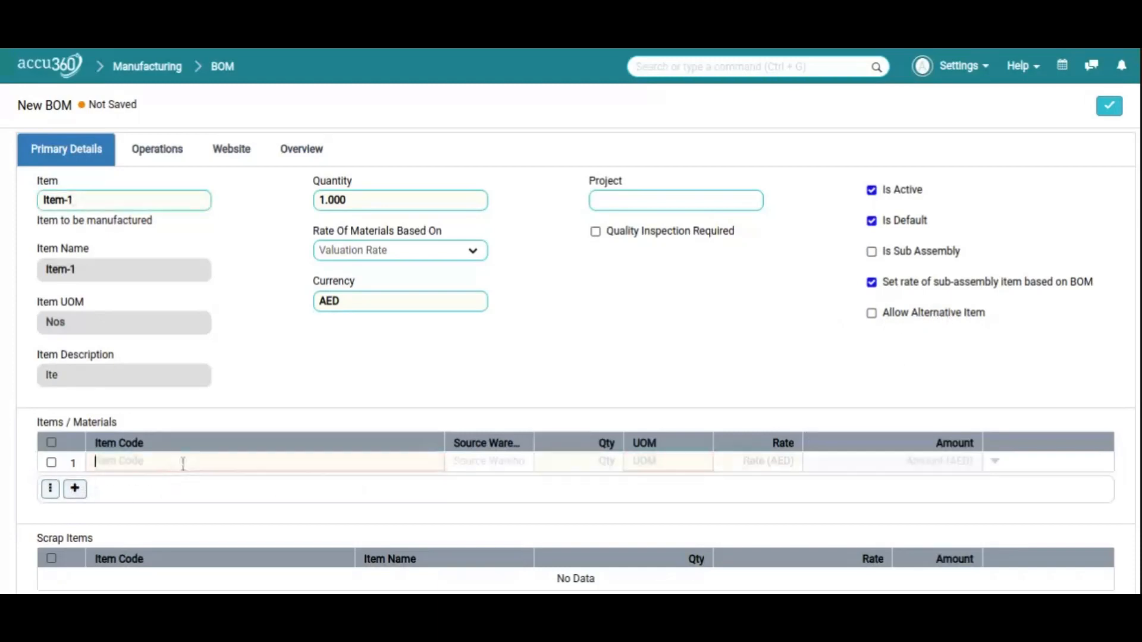
type("ra")
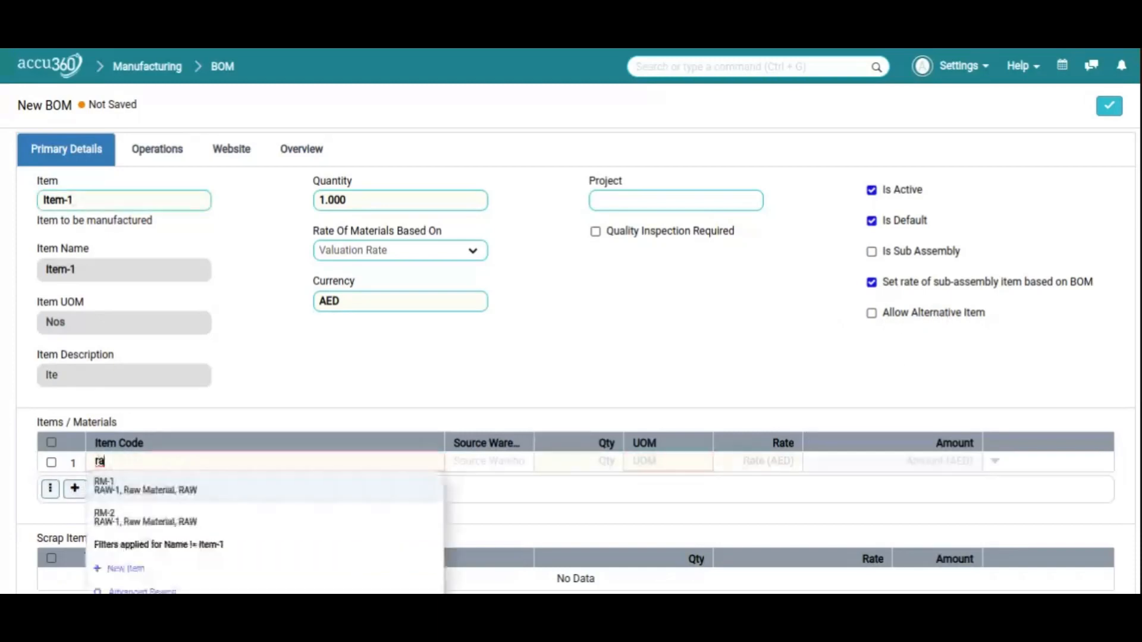
key("Return")
left_click(501, 461)
type("store")
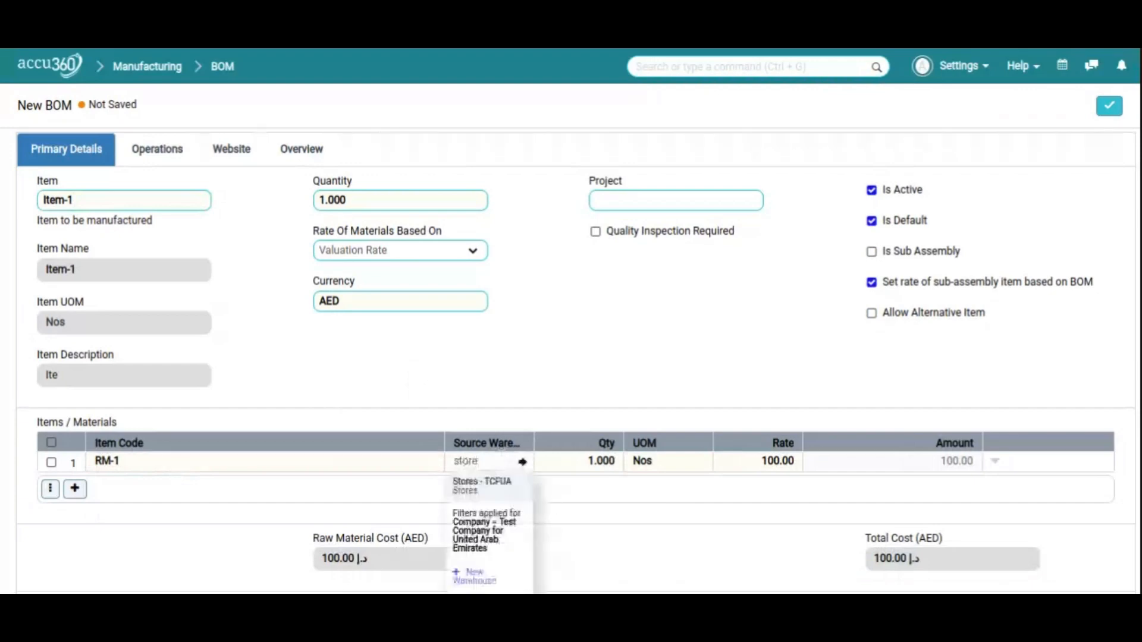
key("Return")
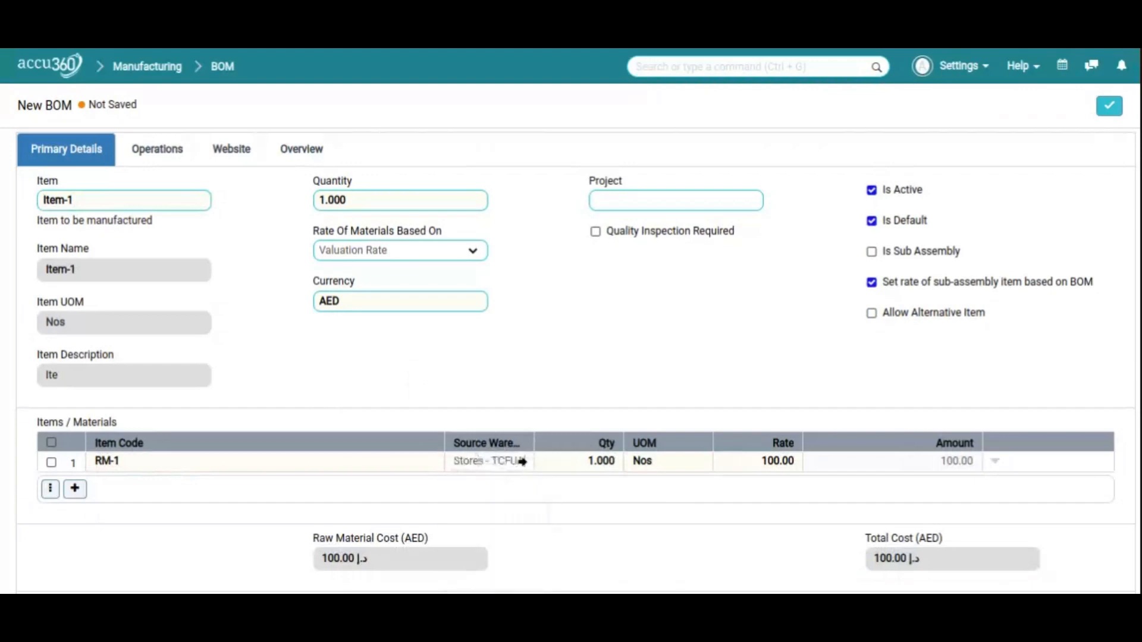
left_click(600, 464)
type("2")
left_click(656, 280)
Add a second materials row with item RM-2, source warehouse Stores - TCFUA and quantity 3
left_click(76, 491)
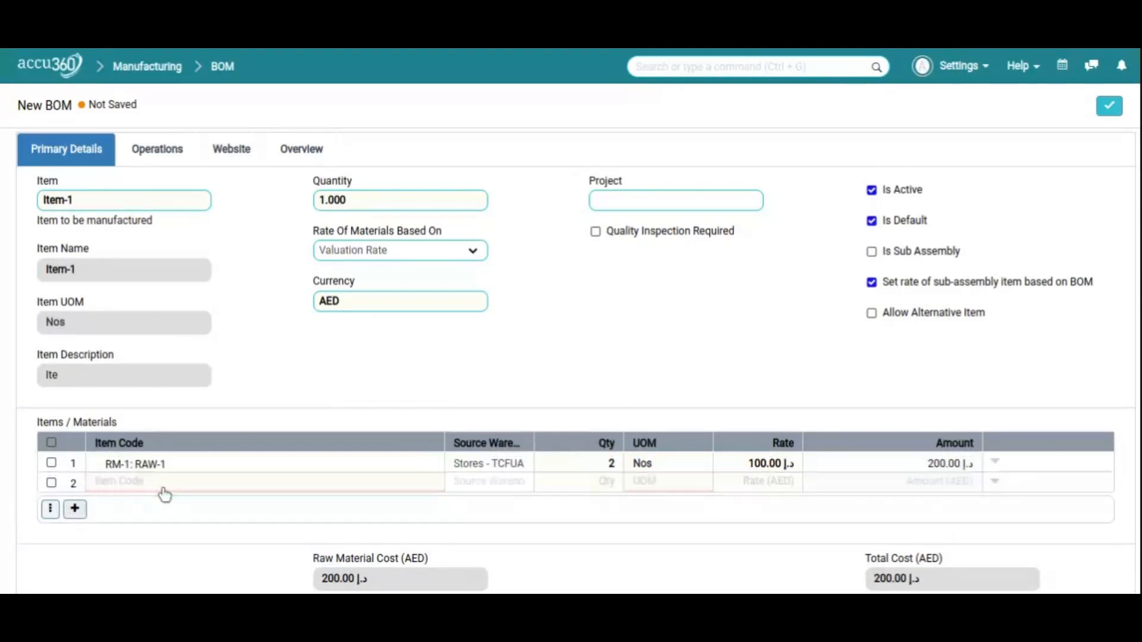
type("rm")
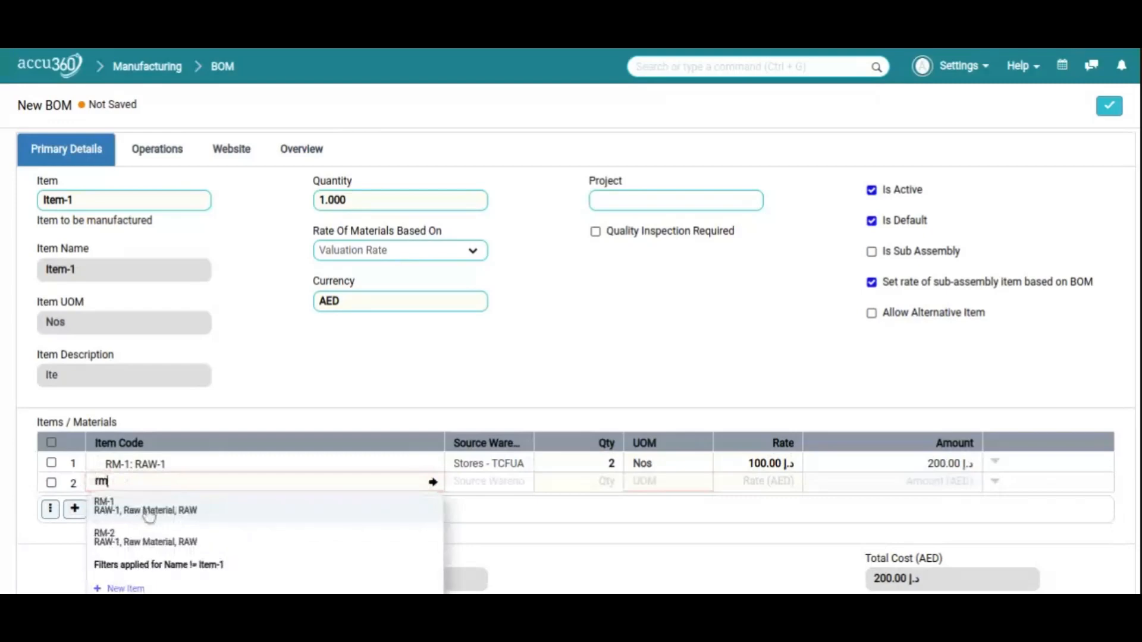
left_click(133, 533)
left_click(489, 482)
type("sto")
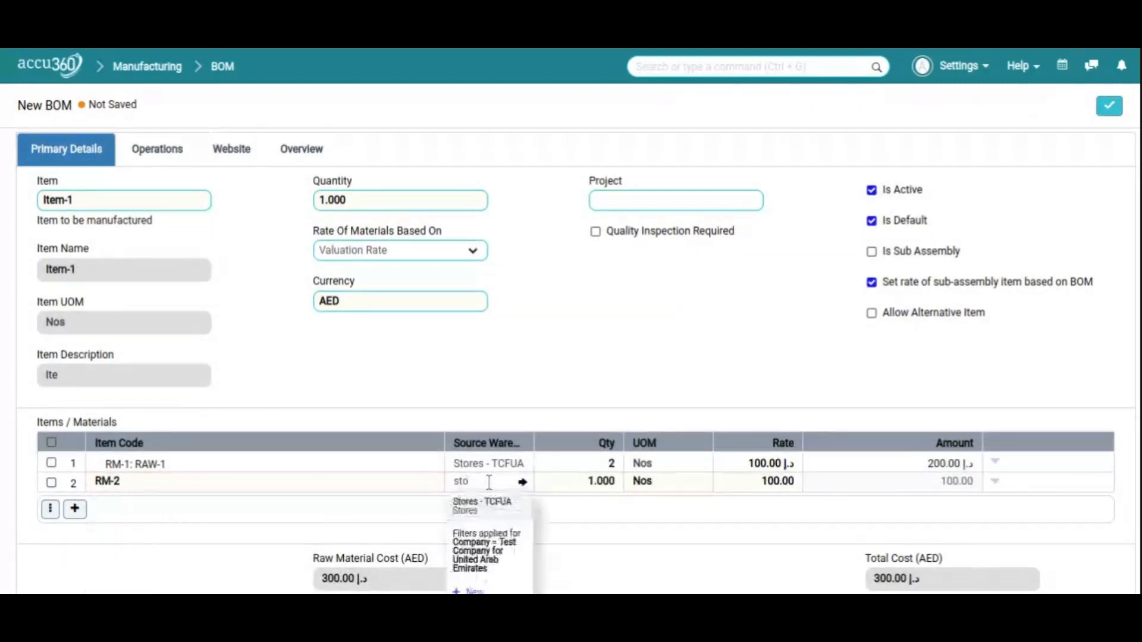
left_click(490, 504)
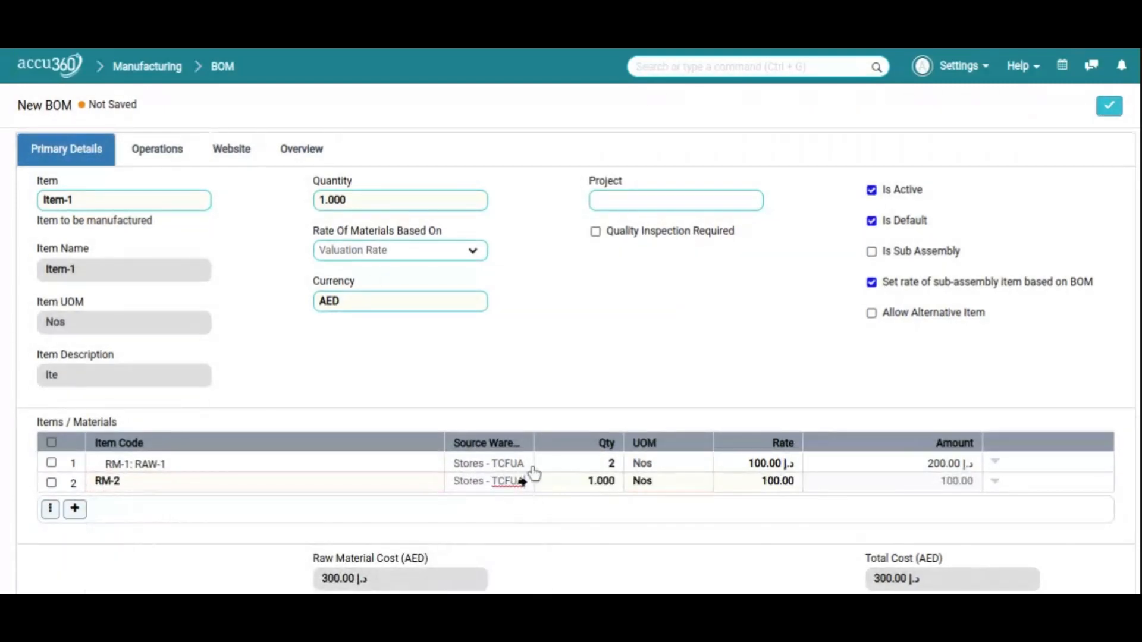
left_click(601, 480)
type("3")
mouse_move(215, 479)
Turn on Quality Inspection Required to look at the inspection template choice, and turn it off again
left_click(648, 233)
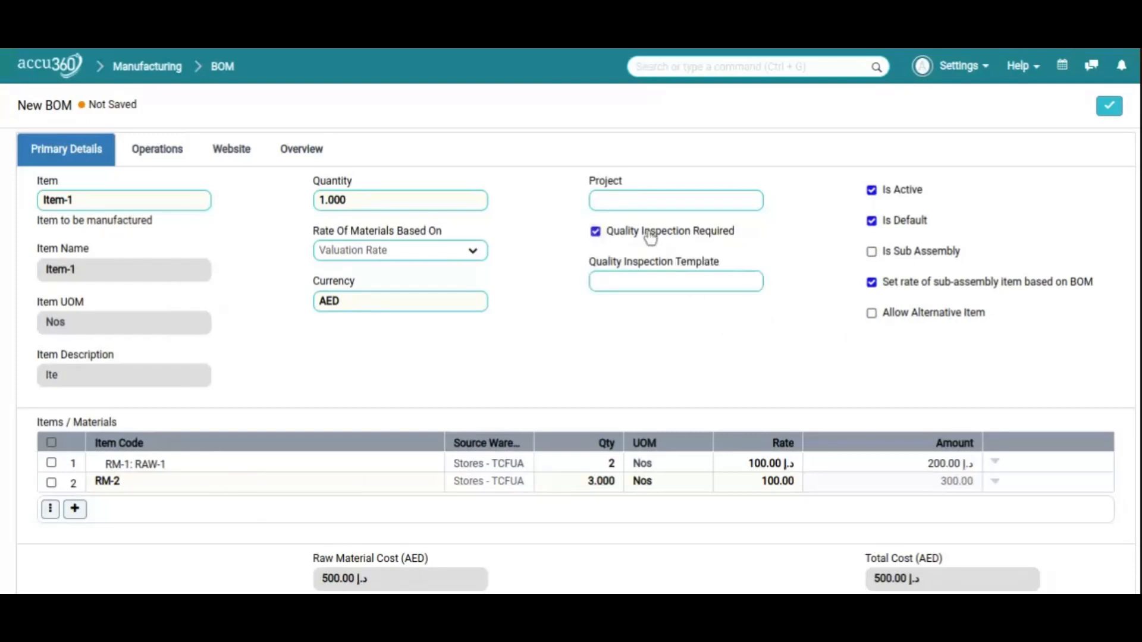
left_click(647, 284)
left_click(562, 274)
left_click(604, 236)
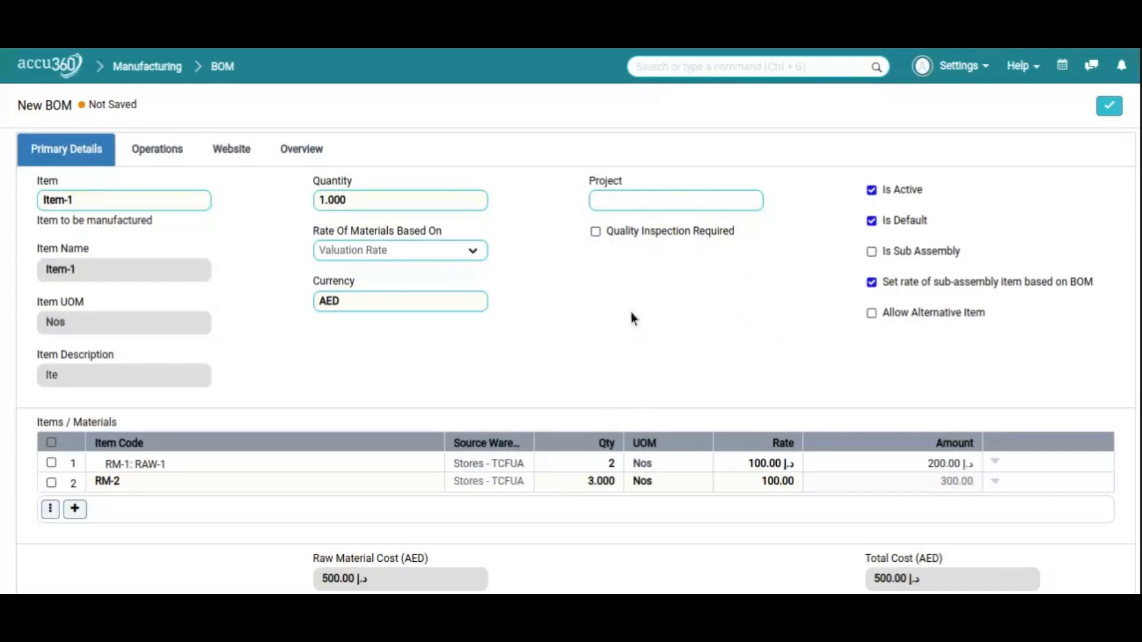
Review the new BOM's item details, materials table, costs and Scrap Items section
scroll(632, 315, "down", 2)
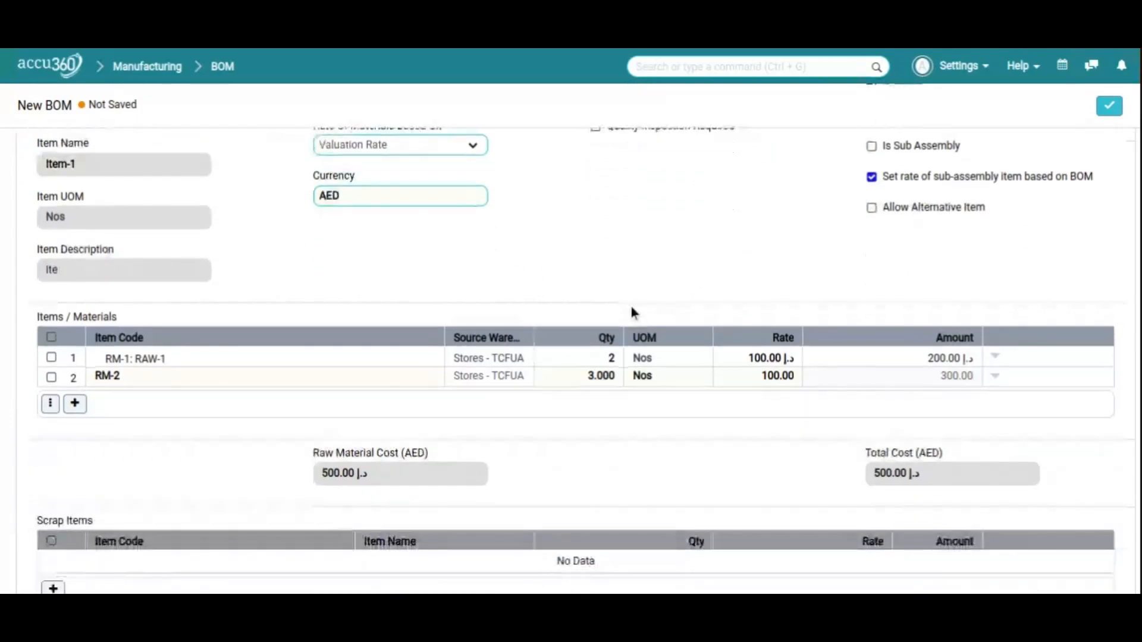
scroll(631, 307, "up", 2)
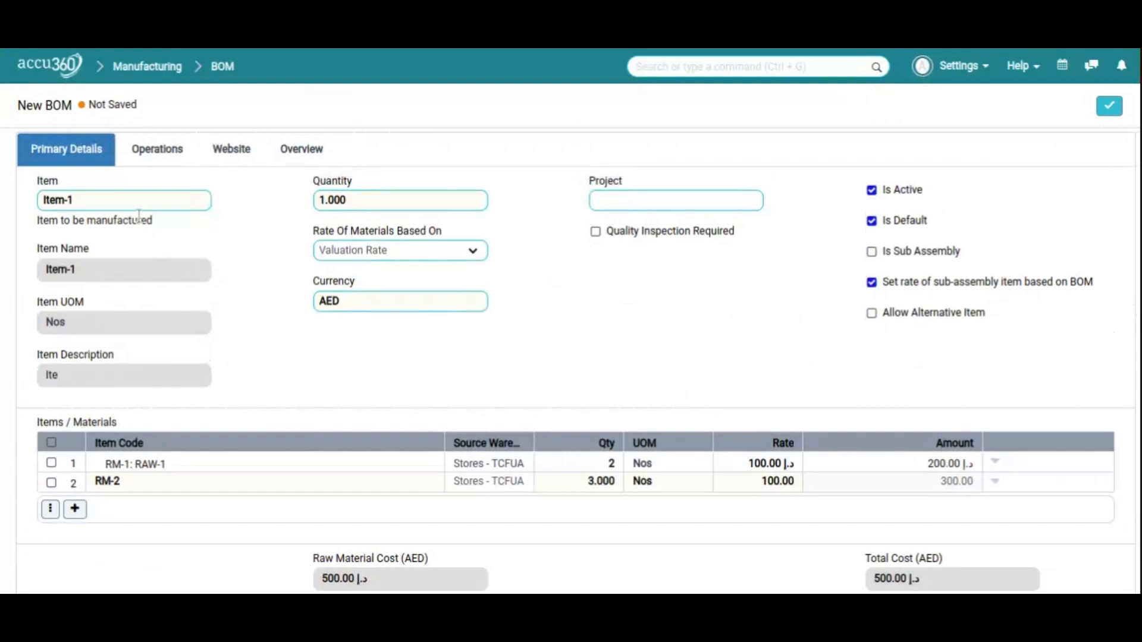
left_click(107, 202)
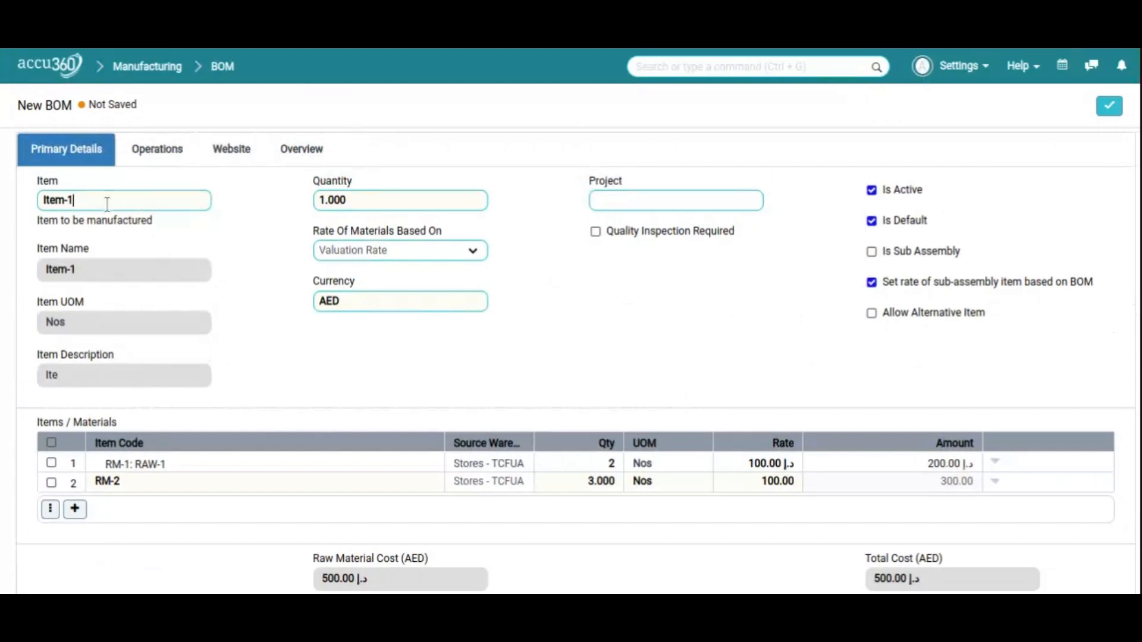
left_click(294, 387)
scroll(523, 508, "down", 3)
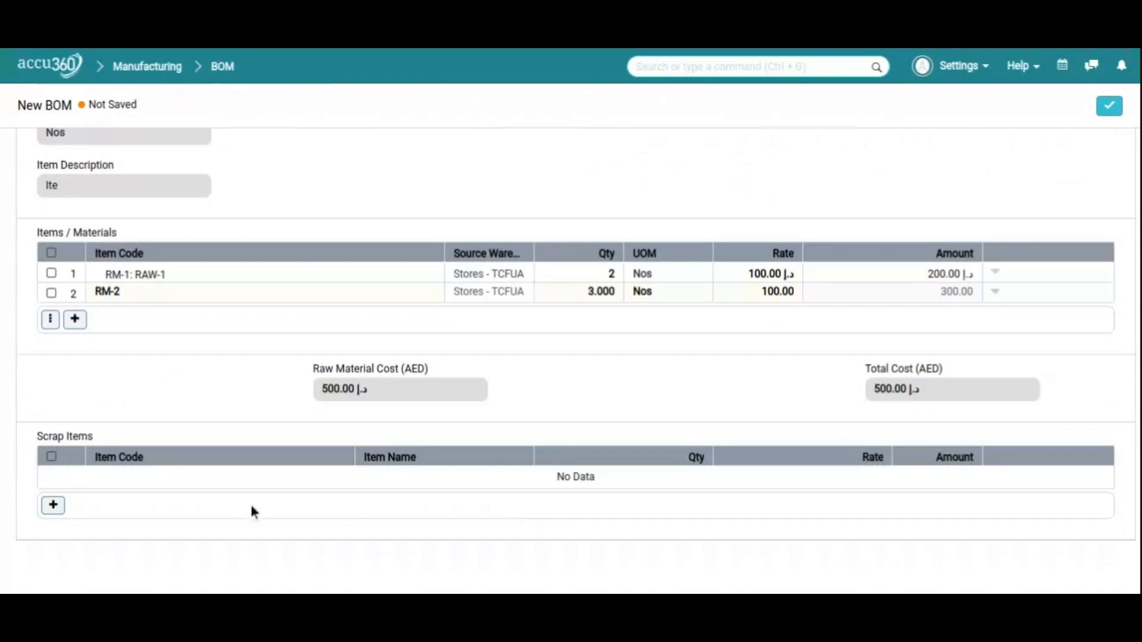
scroll(266, 407, "up", 3)
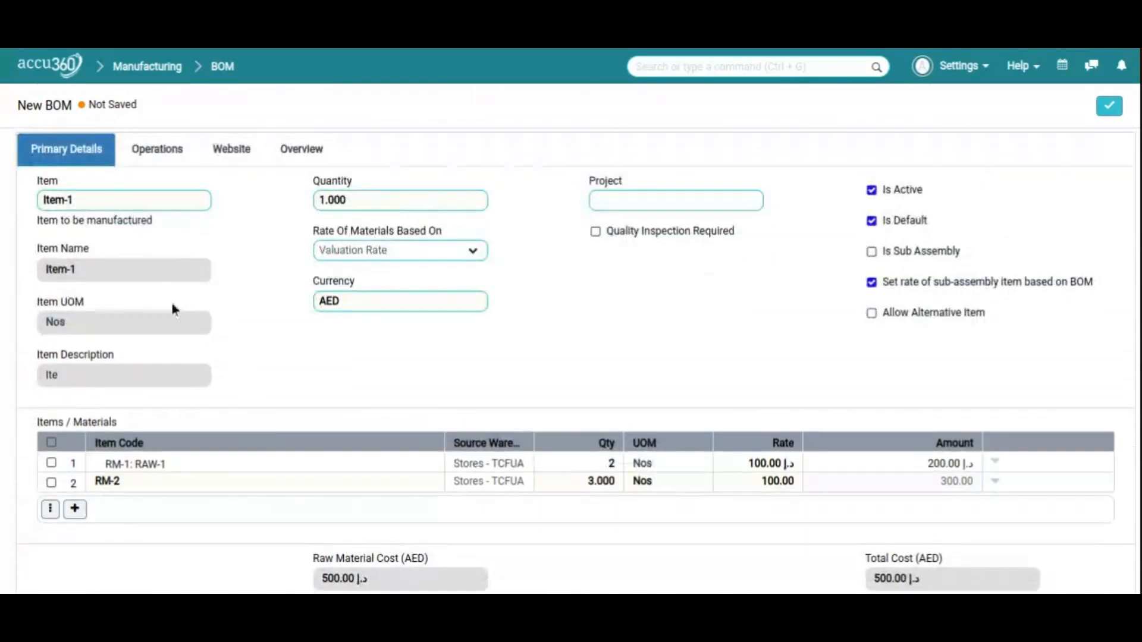
Add an empty row to the new BOM's Scrap Items table and remove it again
scroll(509, 475, "down", 2)
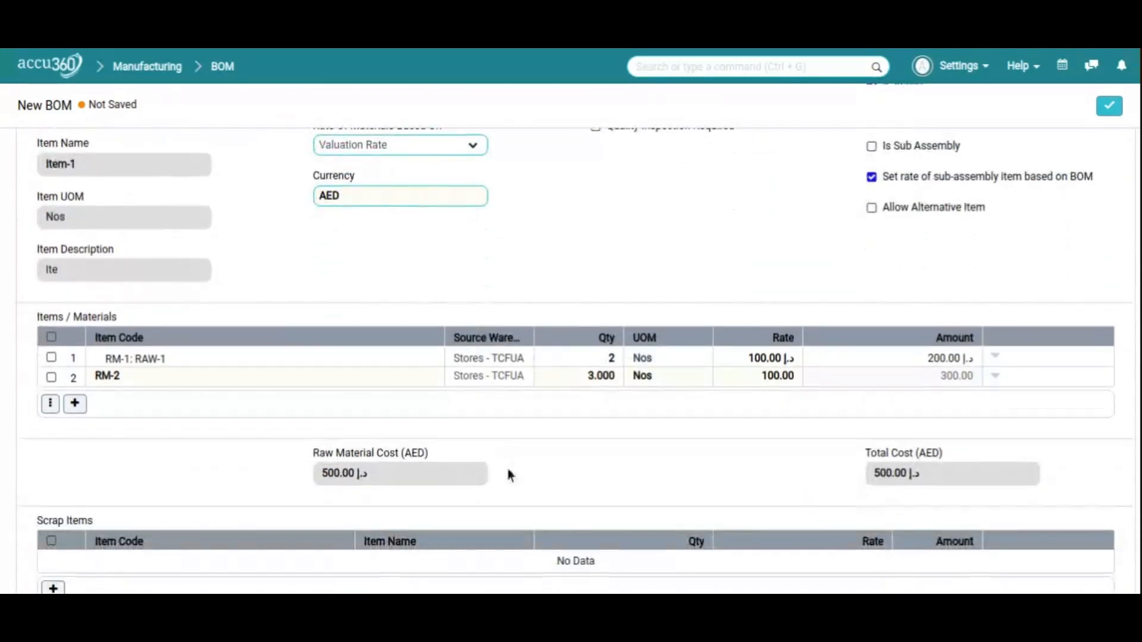
scroll(507, 474, "down", 2)
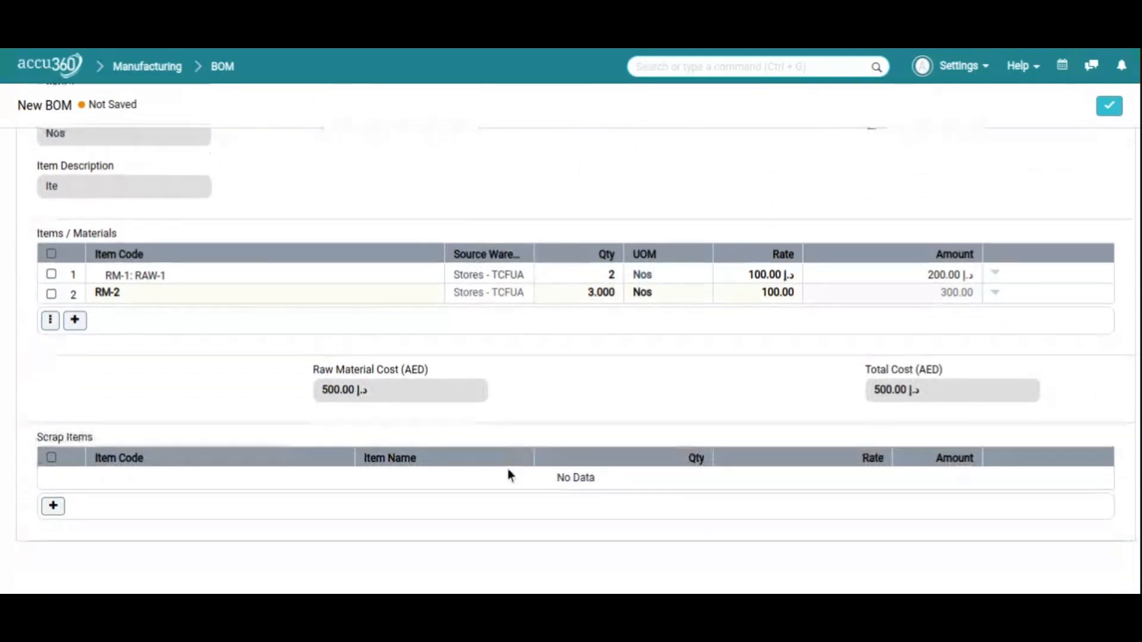
left_click(53, 505)
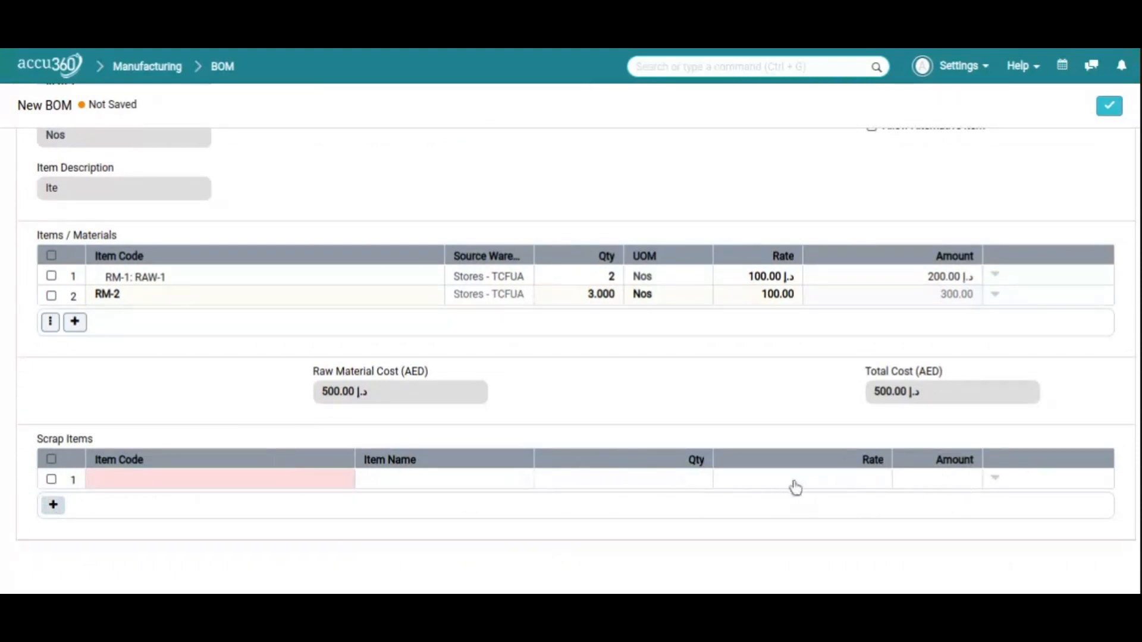
left_click(51, 461)
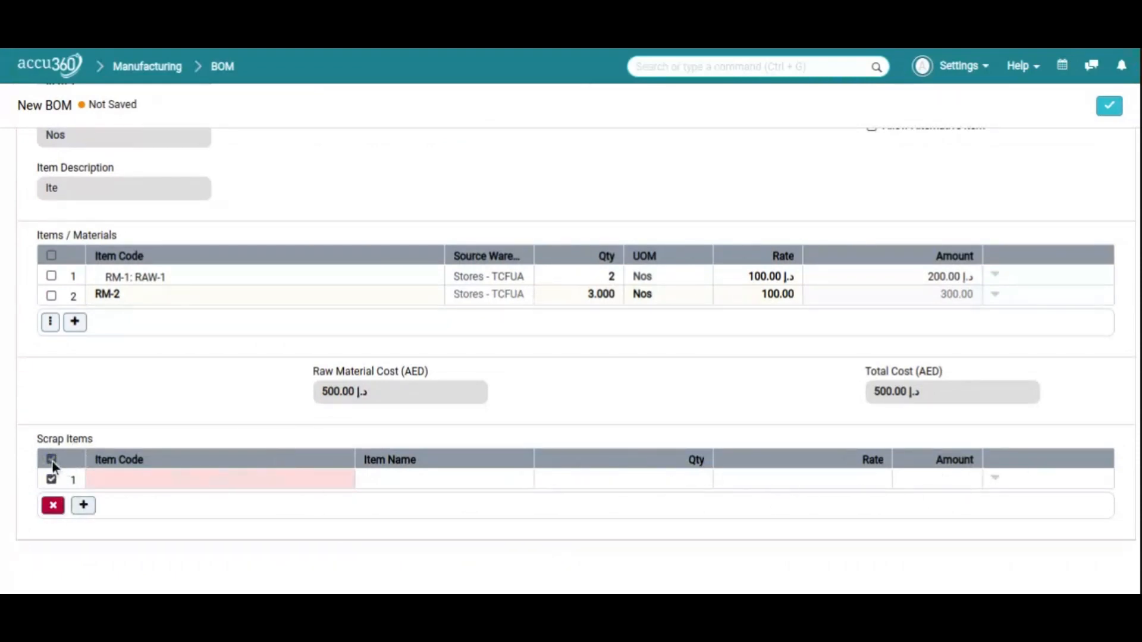
left_click(53, 505)
Save and permanently submit the new BOM for Item-1, and review its materials, costs and total cost
scroll(146, 376, "up", 3)
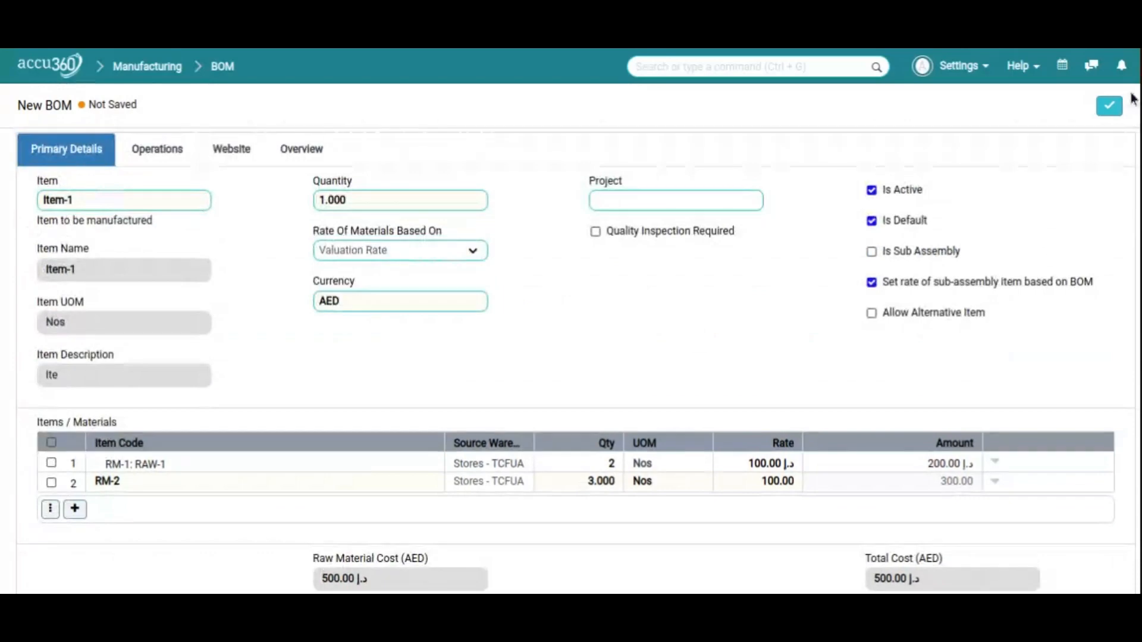
left_click(1109, 105)
left_click(1108, 105)
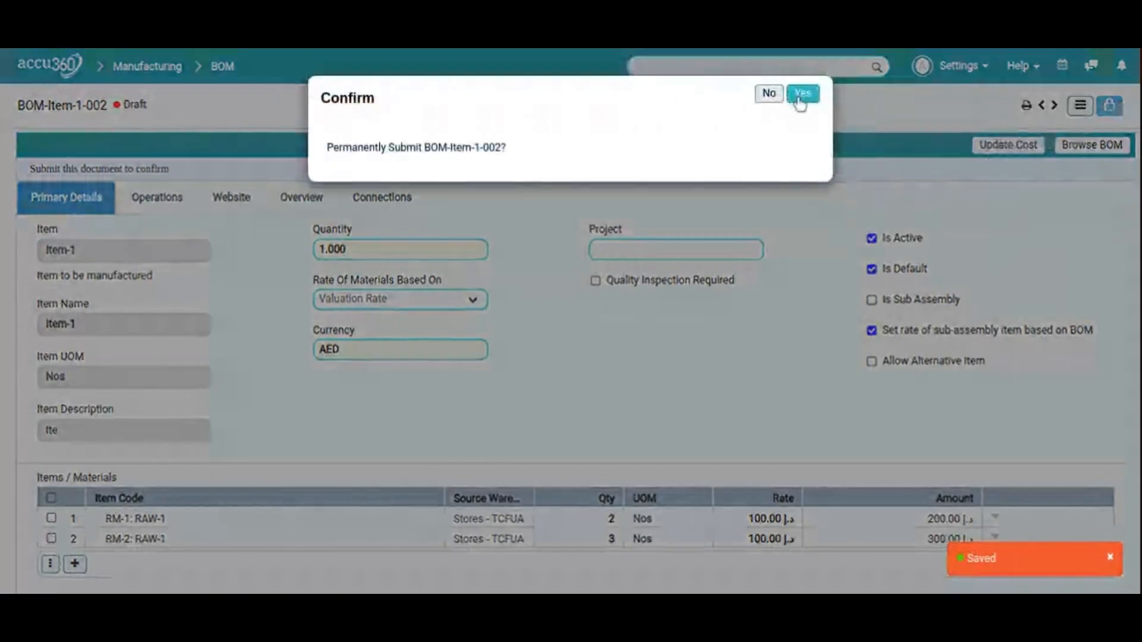
left_click(800, 96)
scroll(757, 256, "down", 2)
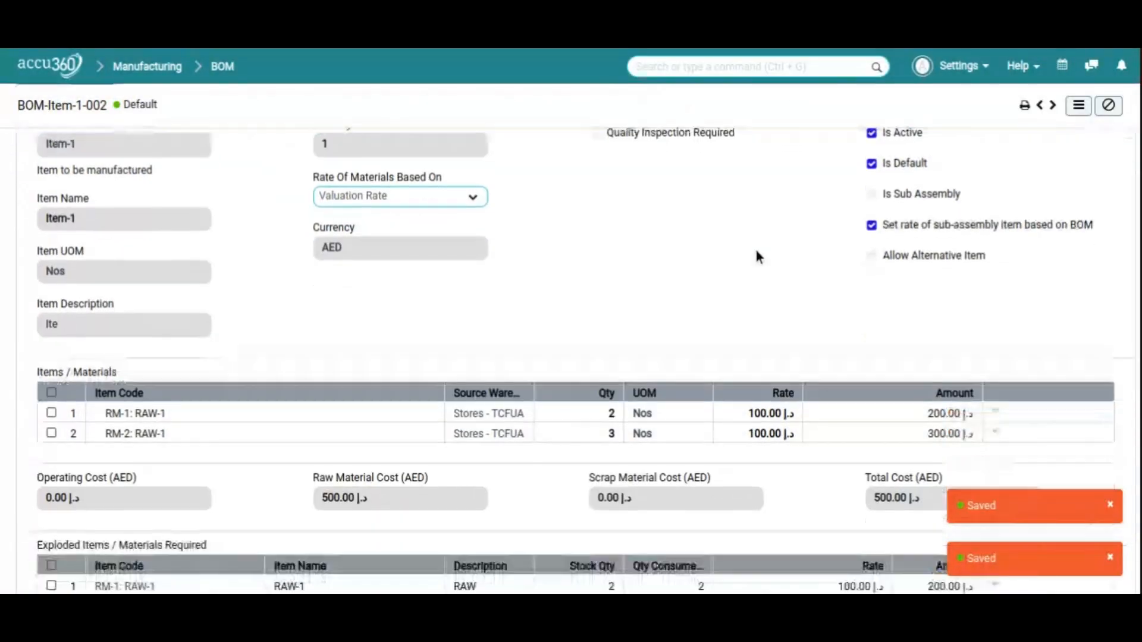
scroll(756, 256, "down", 1)
double_click(883, 477)
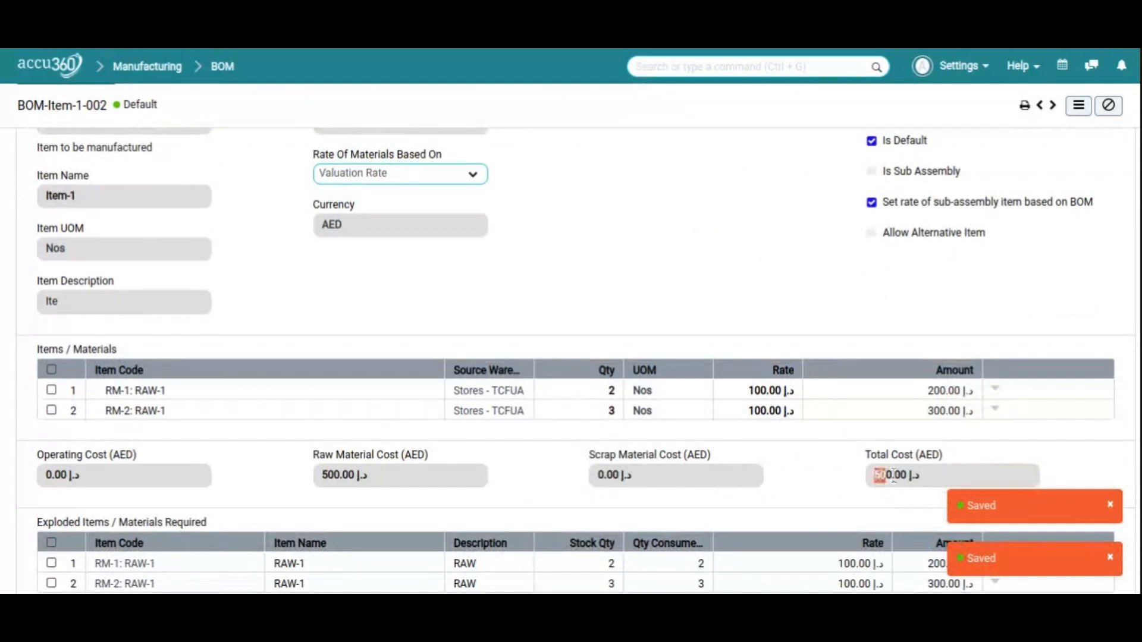
left_click(808, 493)
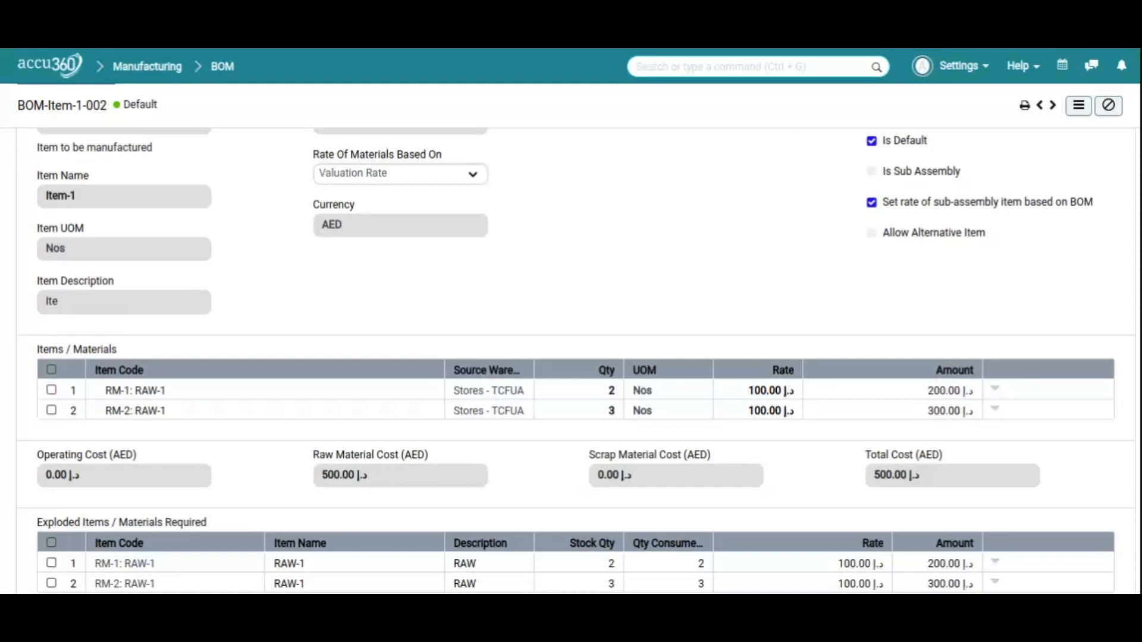
scroll(538, 247, "up", 2)
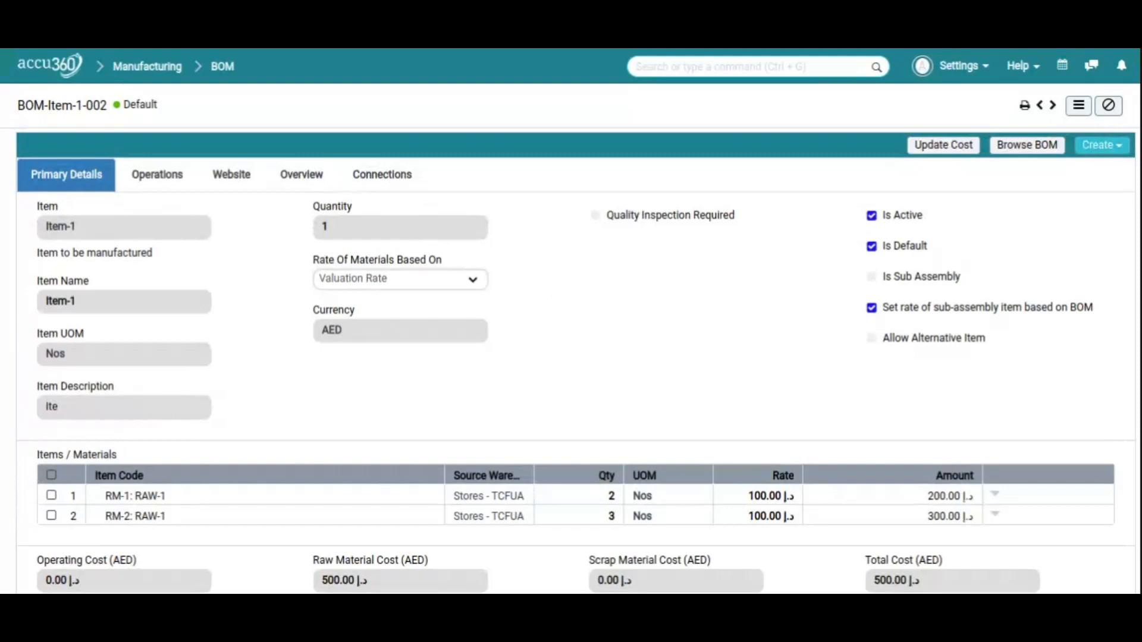
Delete the existing draft production plan MFG-PP-2023-00001 from the manufacturing module's Production Plan list
left_click(131, 69)
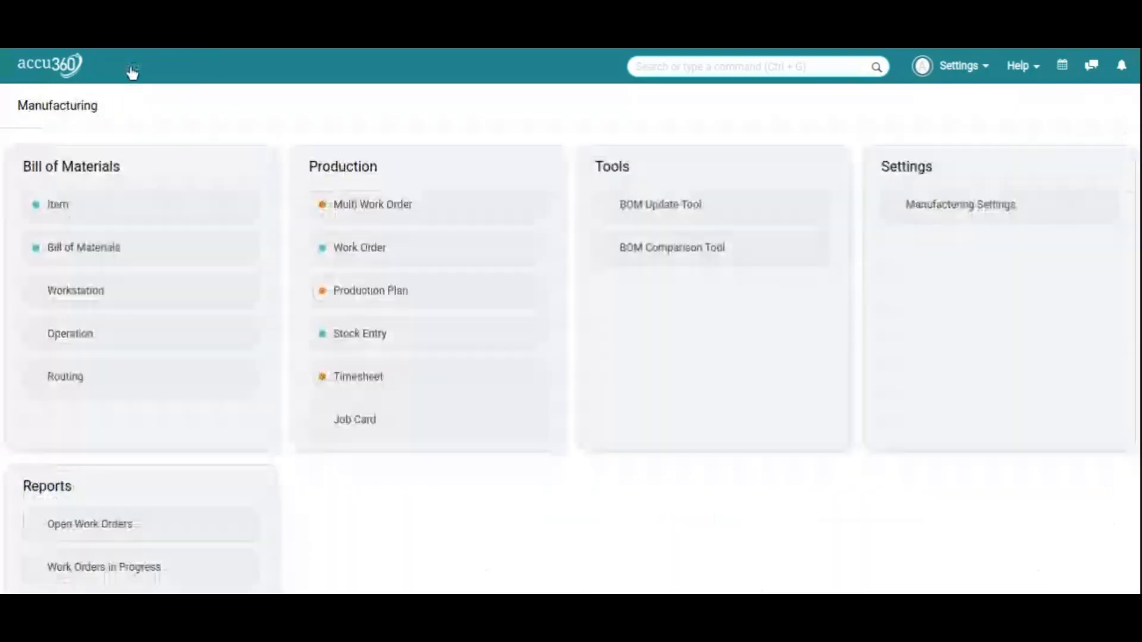
left_click(371, 291)
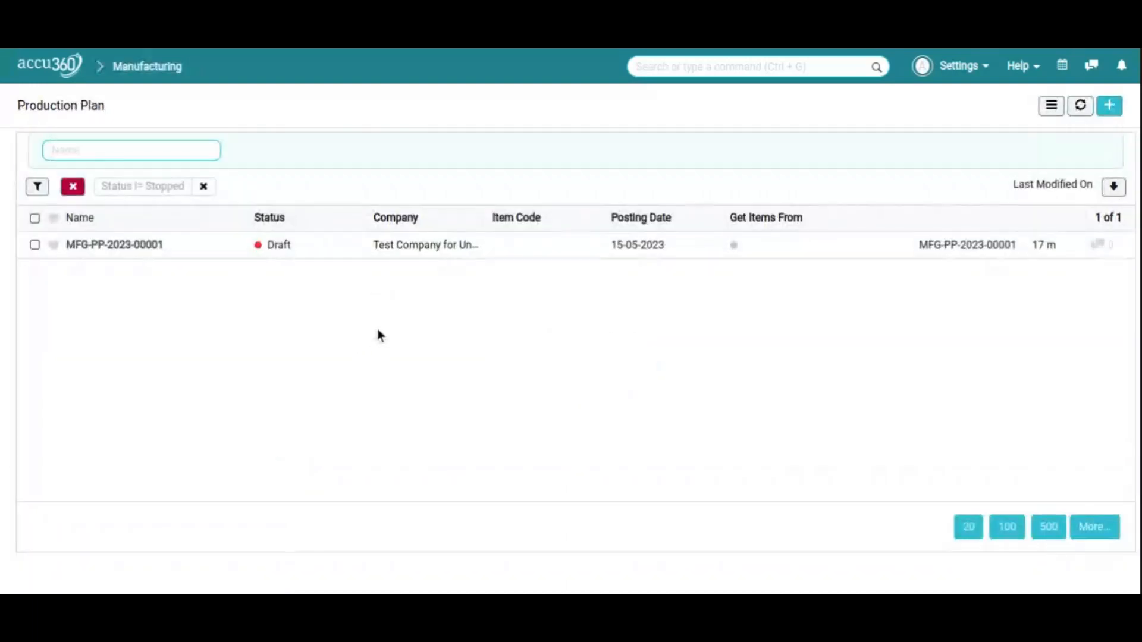
left_click(34, 245)
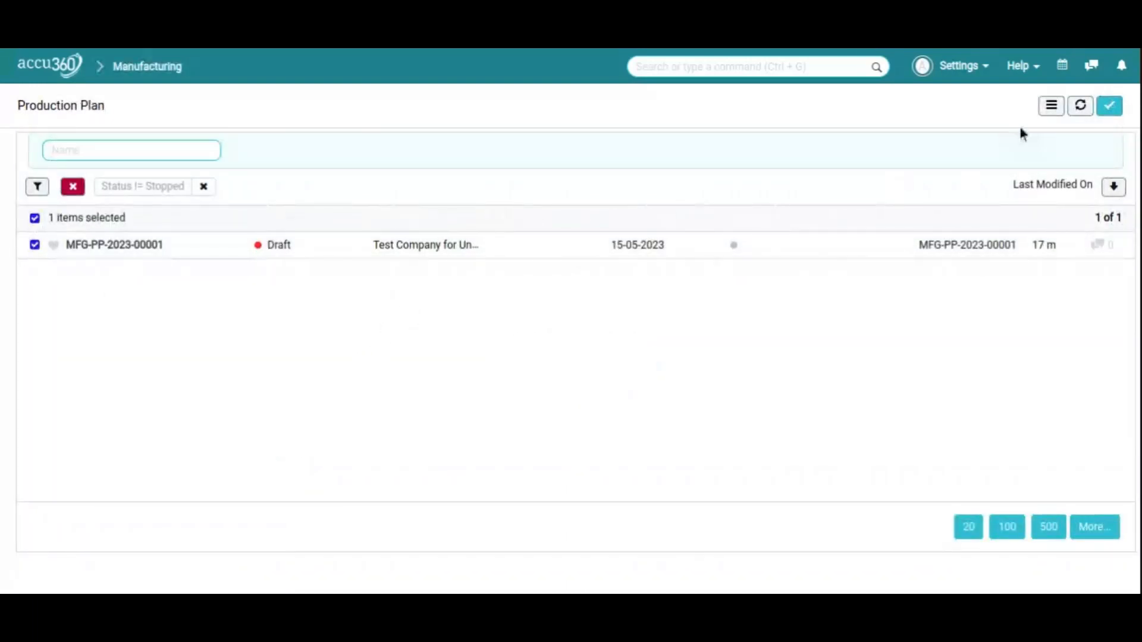
left_click(1109, 106)
left_click(979, 375)
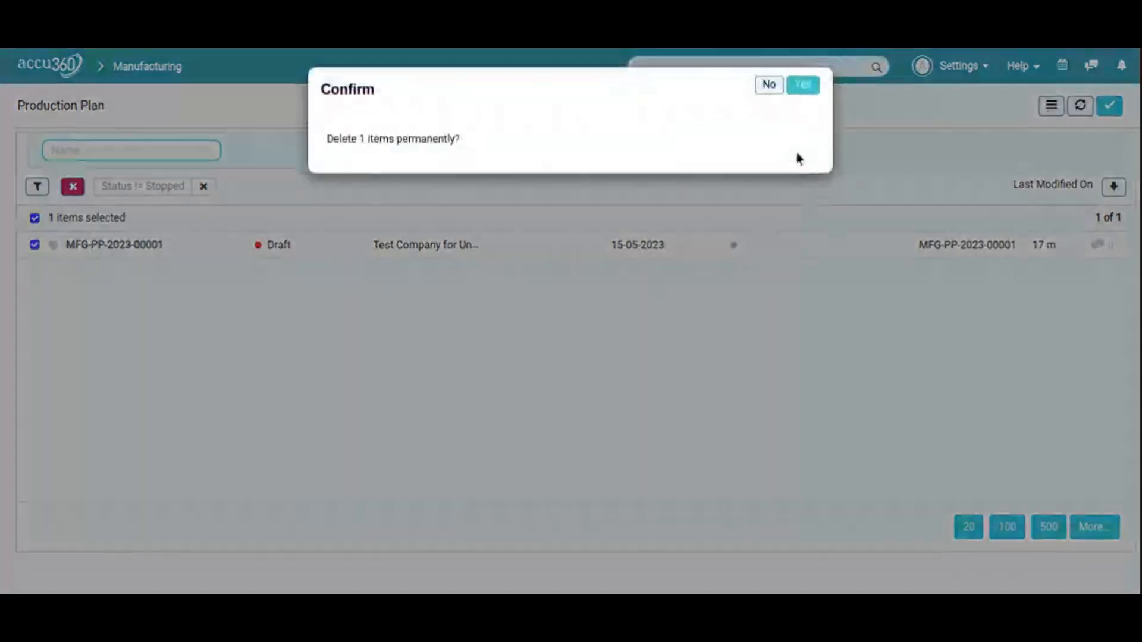
left_click(803, 94)
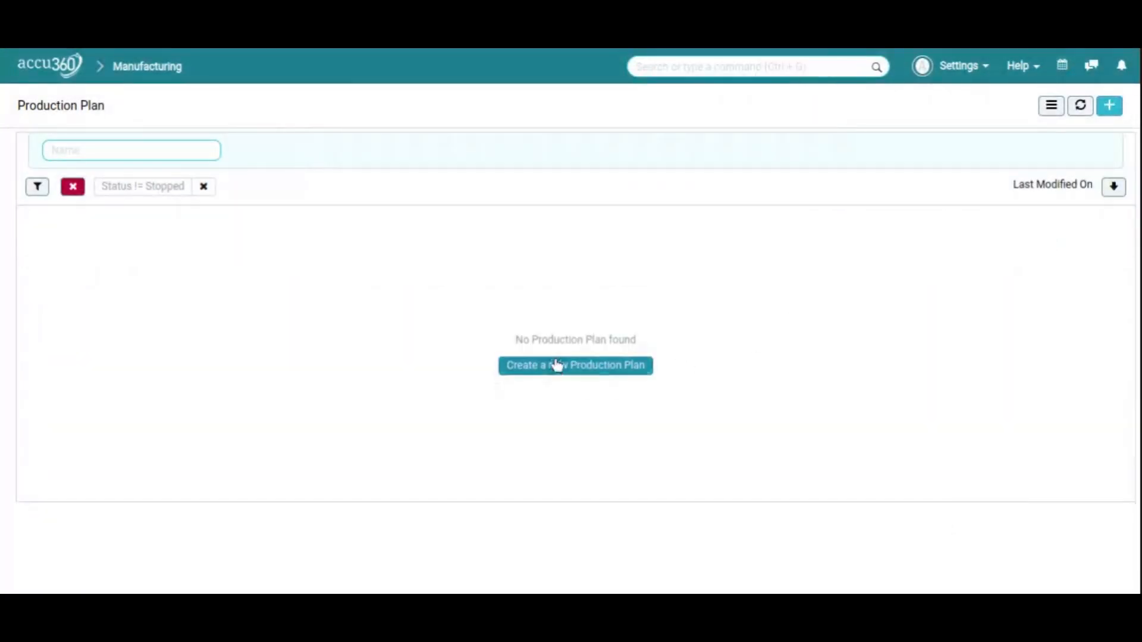
Create a new production plan with From Date and To Date both set to 16-05-2023
left_click(556, 365)
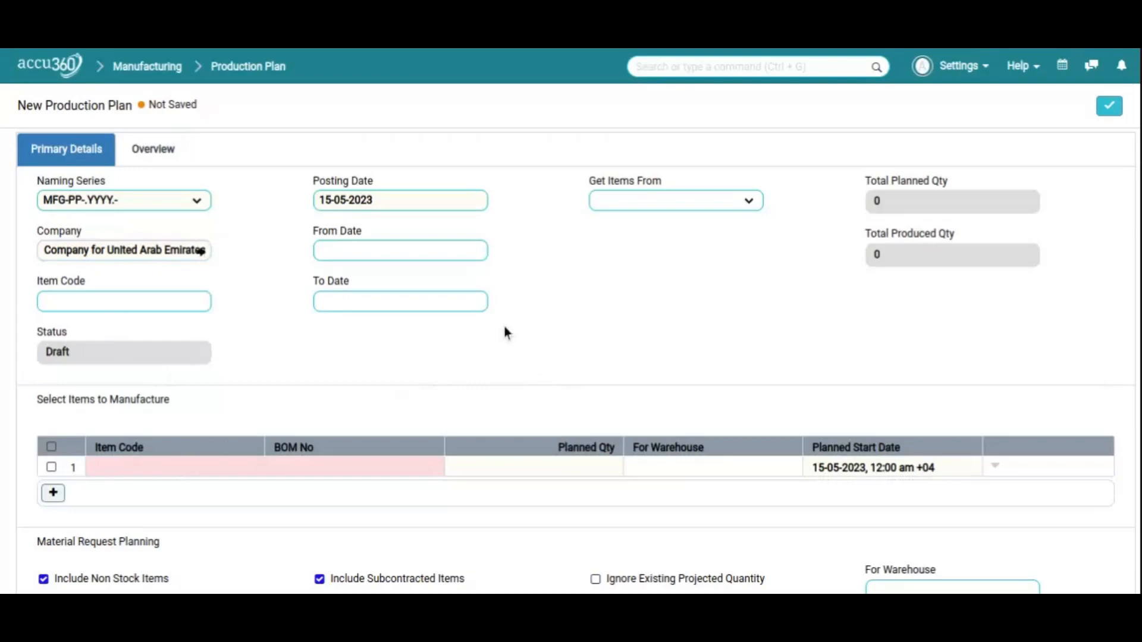
left_click(389, 251)
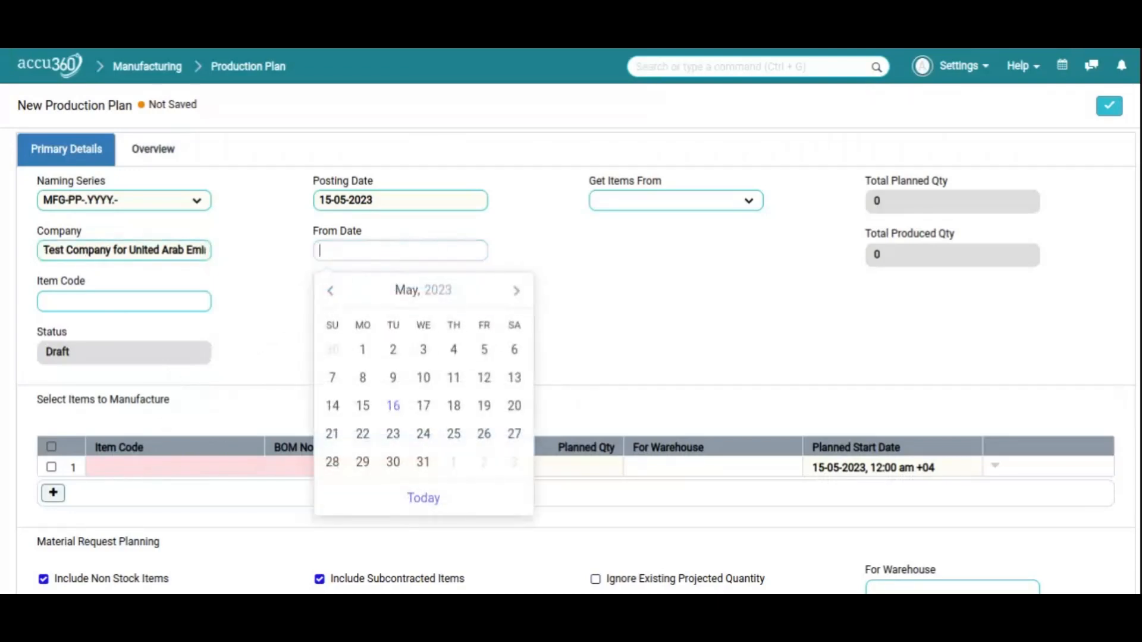
left_click(391, 407)
left_click(378, 304)
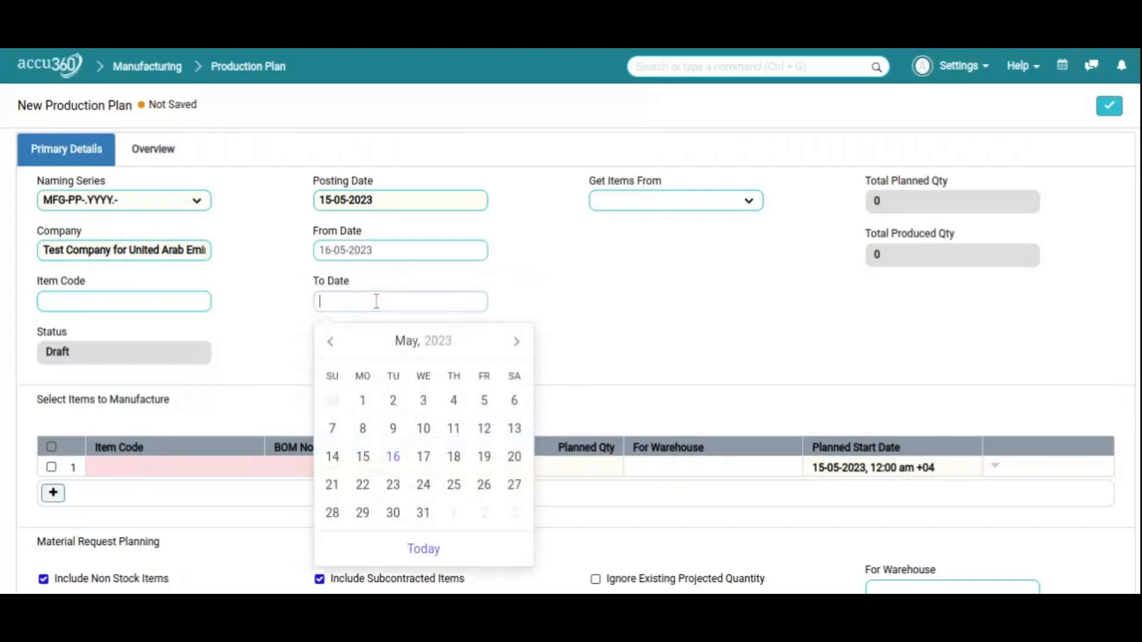
left_click(396, 457)
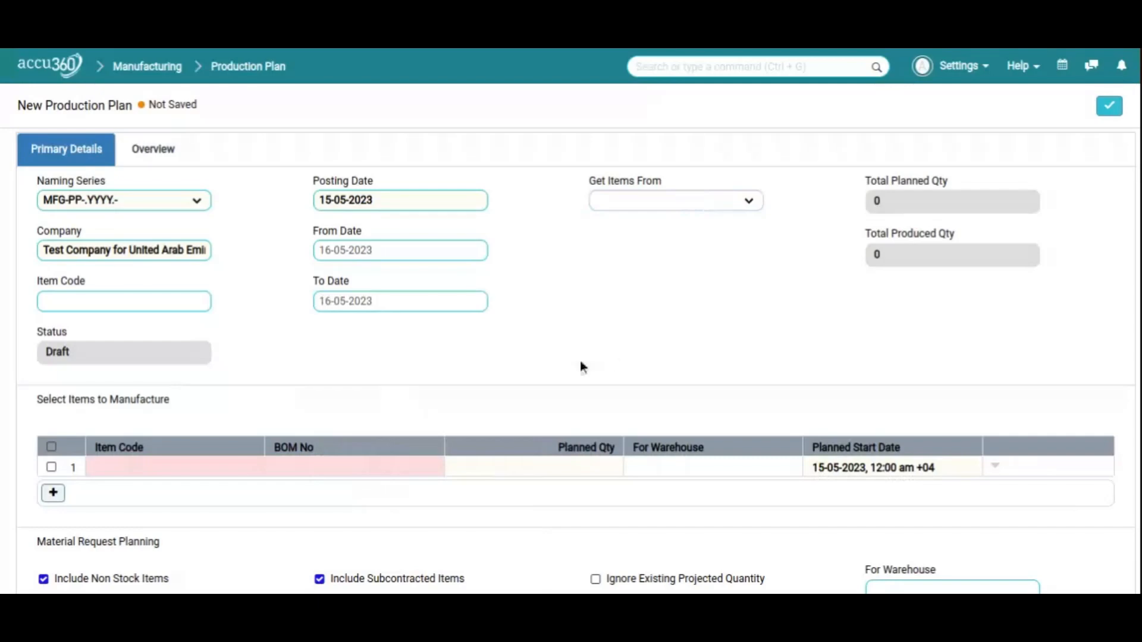
Enter Item-1 as the production plan's item and delete the first row of the items to manufacture
left_click(172, 467)
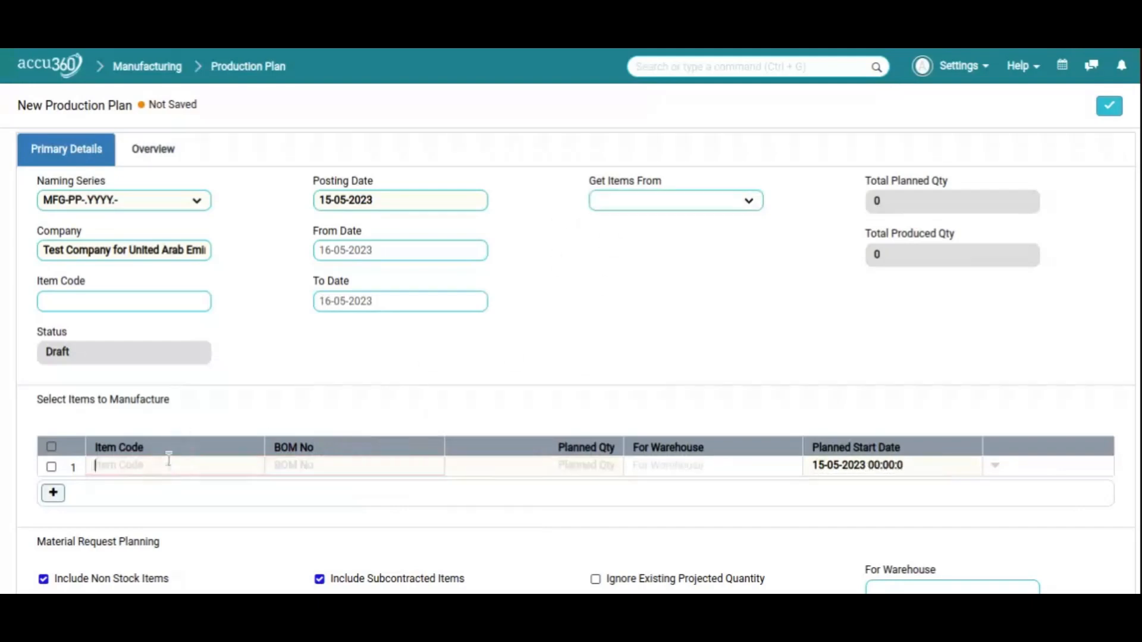
type("Item-1")
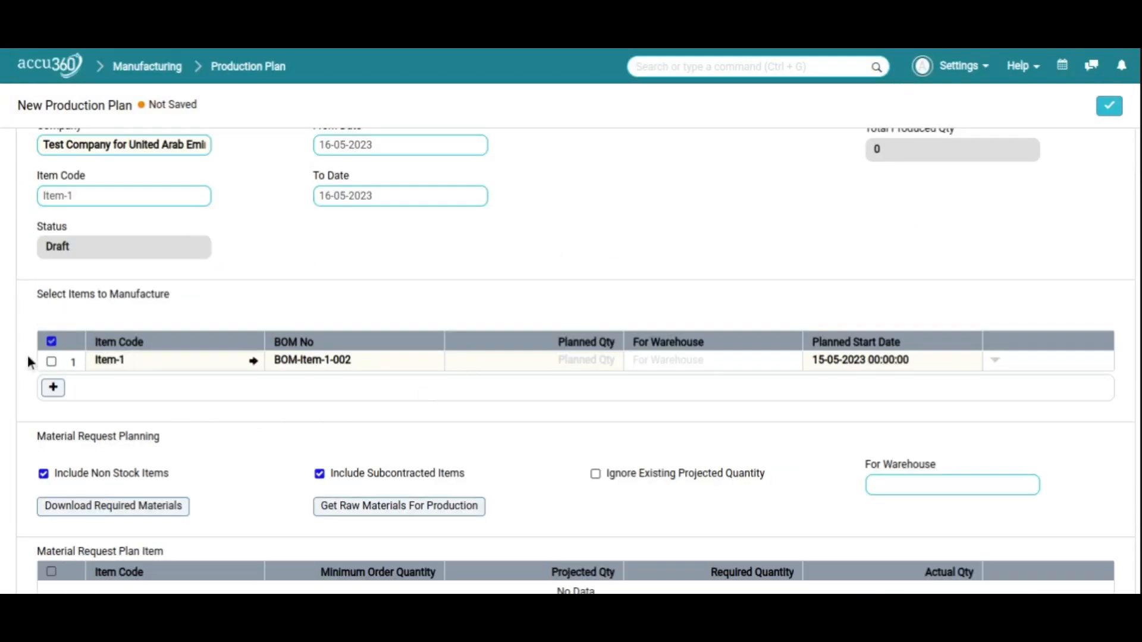
left_click(52, 342)
left_click(52, 387)
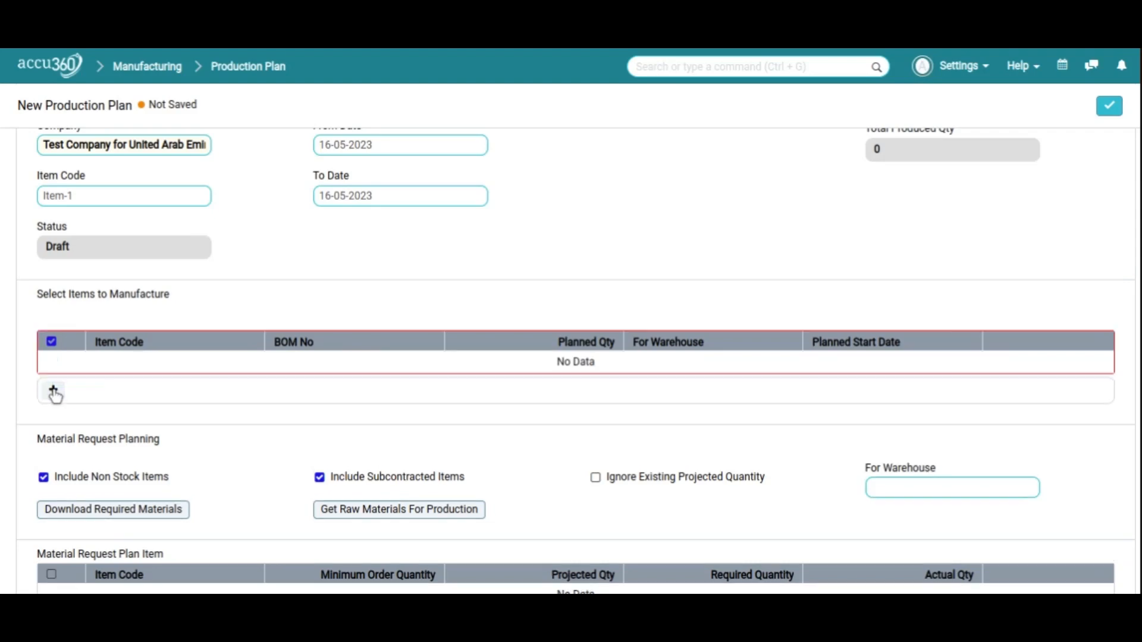
Add a new row for Item-1 to the plan's items to manufacture
left_click(53, 390)
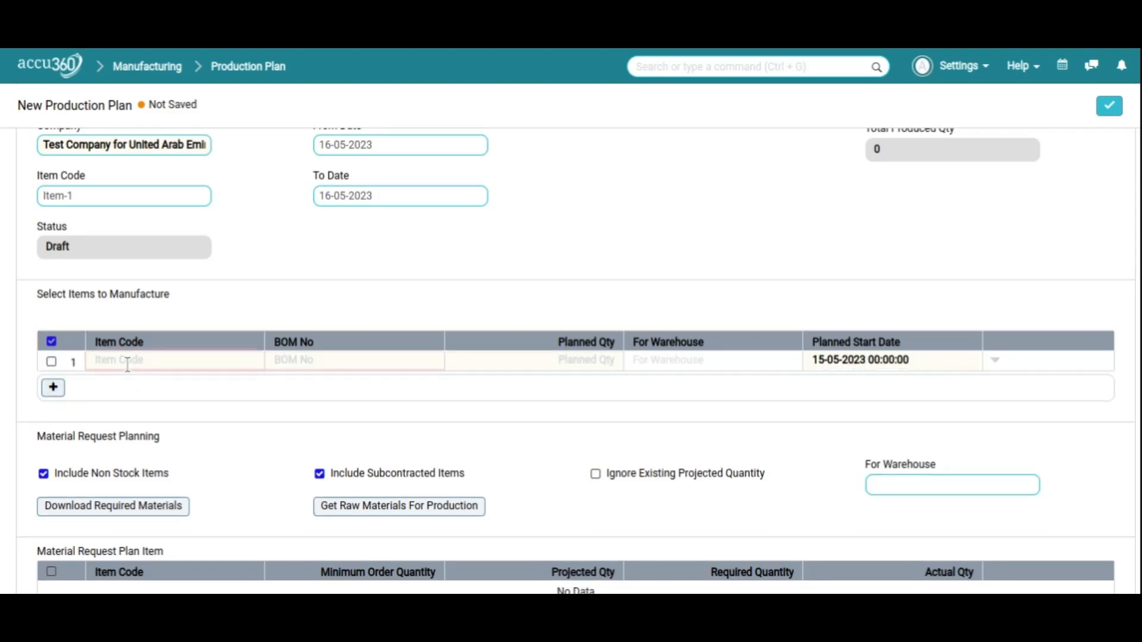
left_click(128, 364)
type("Item")
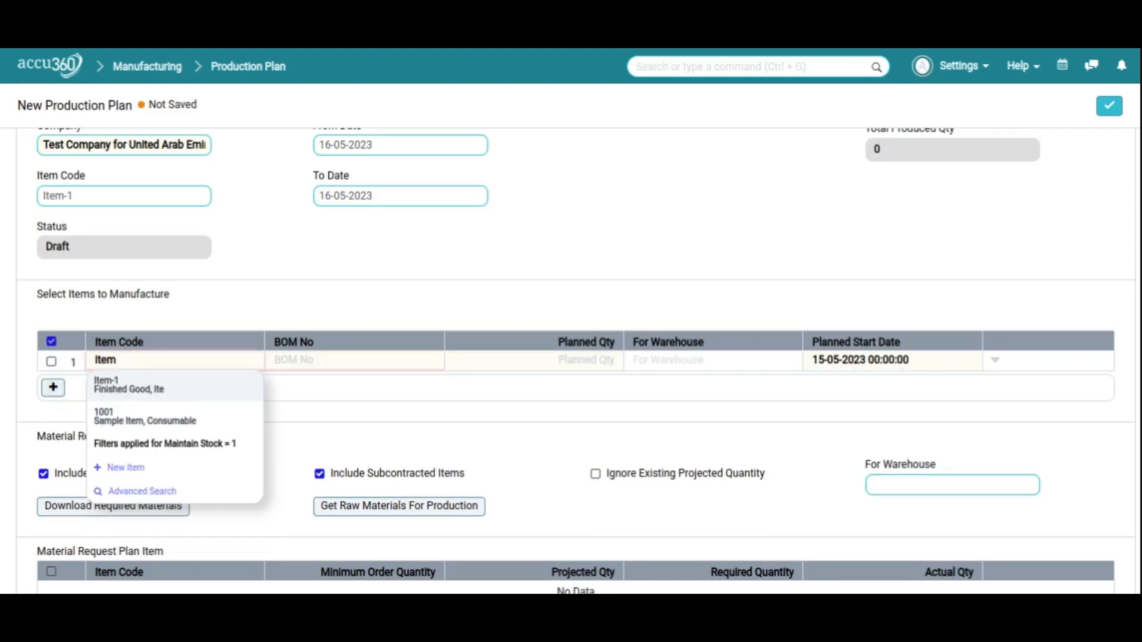
left_click(141, 397)
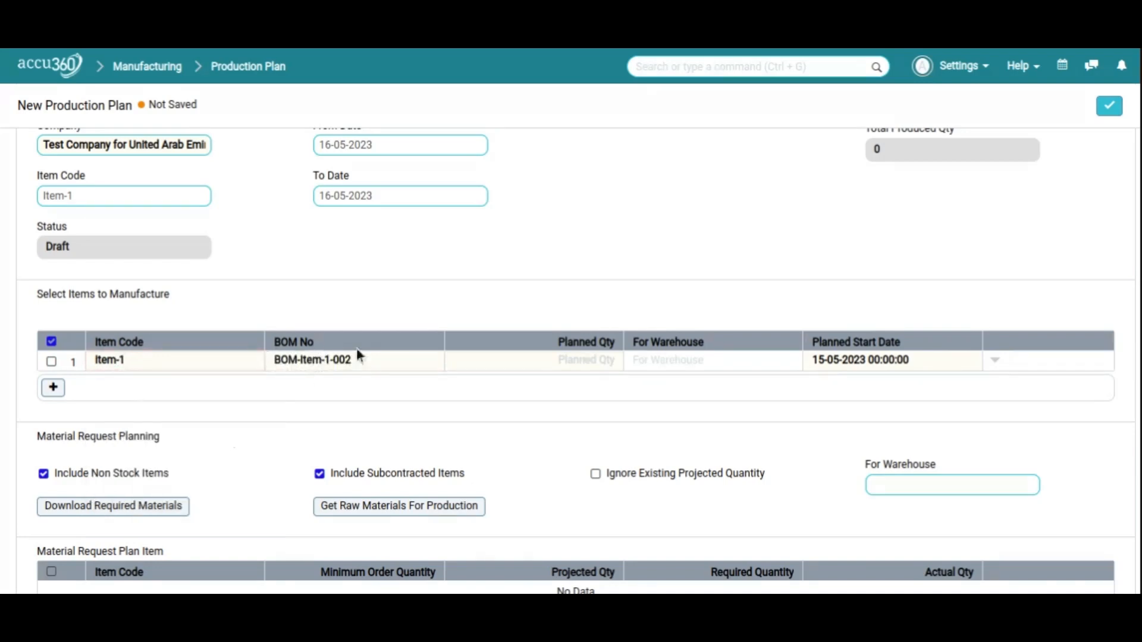
Set the Item-1 row's planned quantity to 10 and its warehouse to Finished Goods - TCFUA, and save the production plan
left_click(594, 365)
type("10")
left_click(667, 357)
type("f")
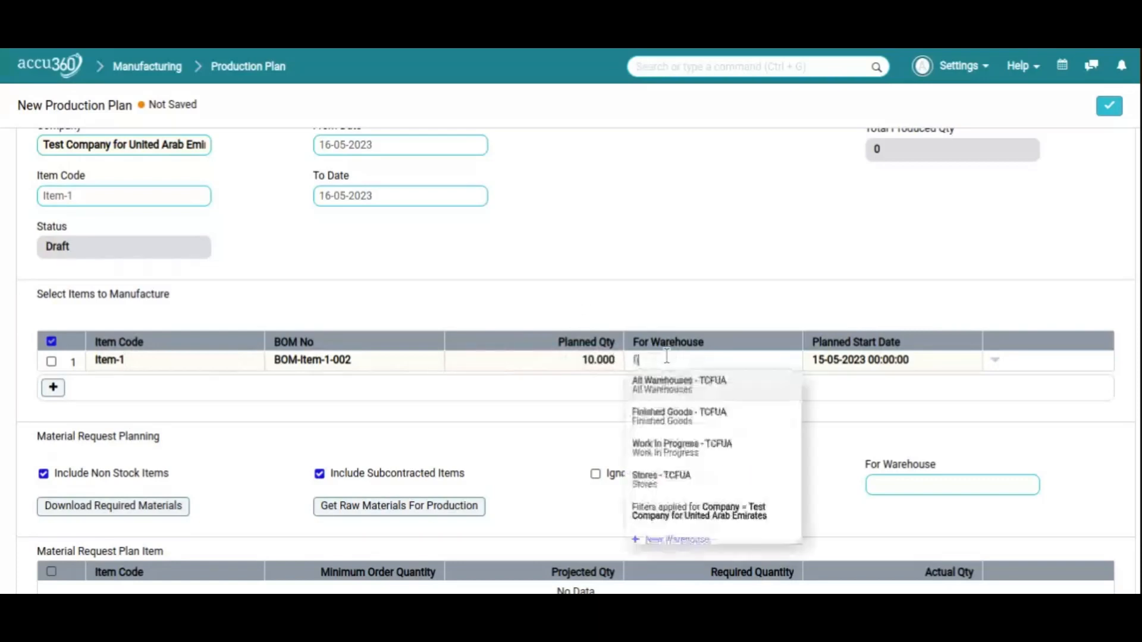
type("ini")
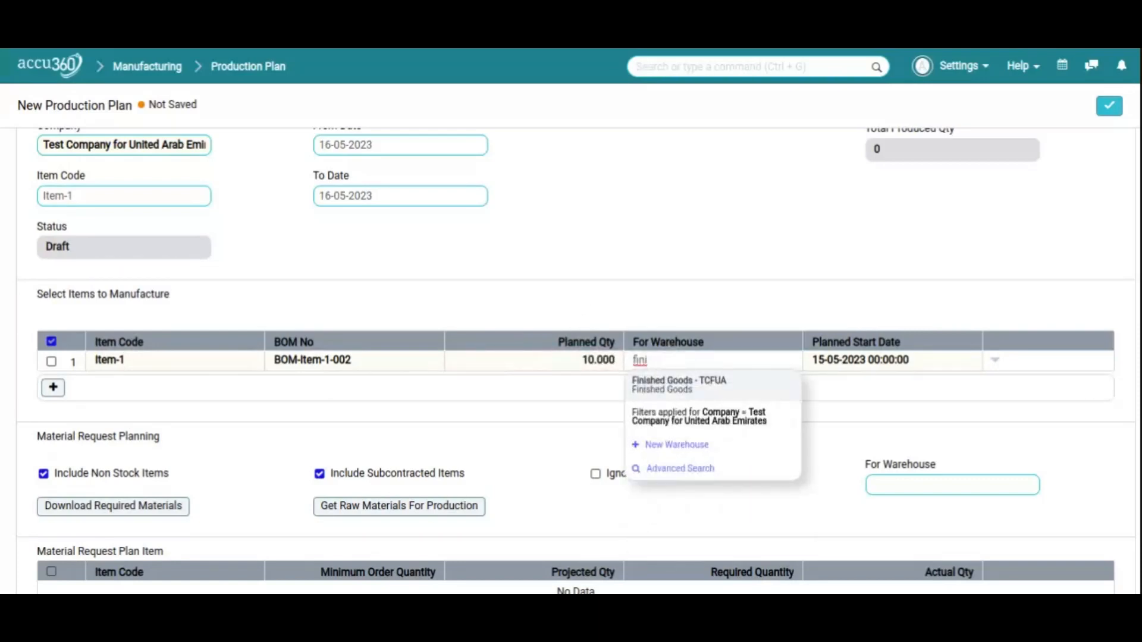
key("Return")
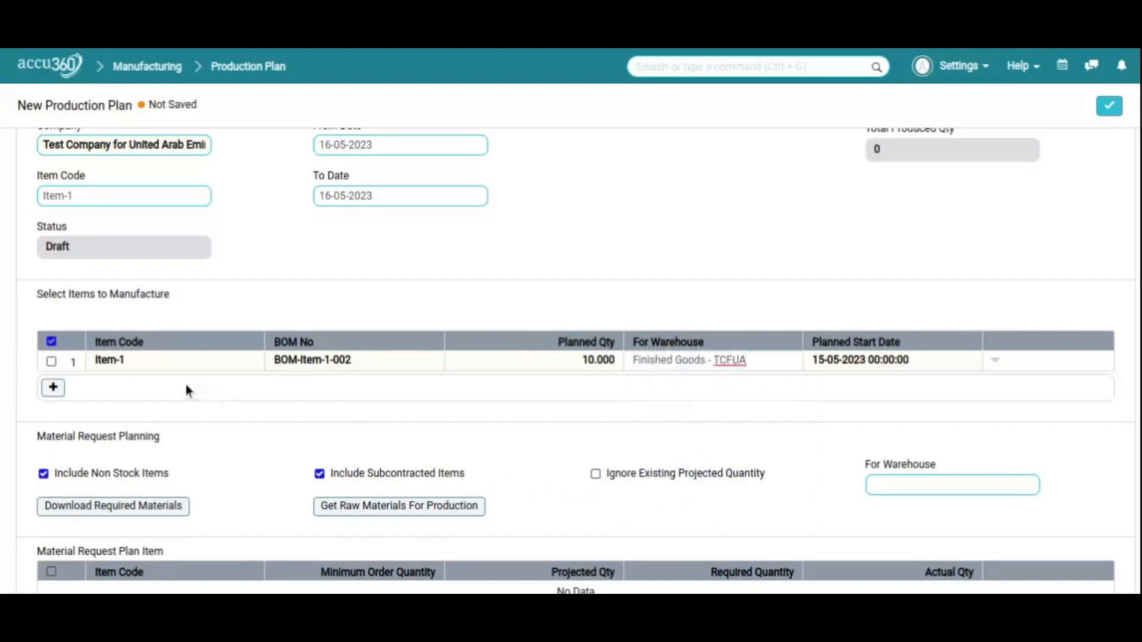
scroll(187, 386, "up", 3)
left_click(1112, 110)
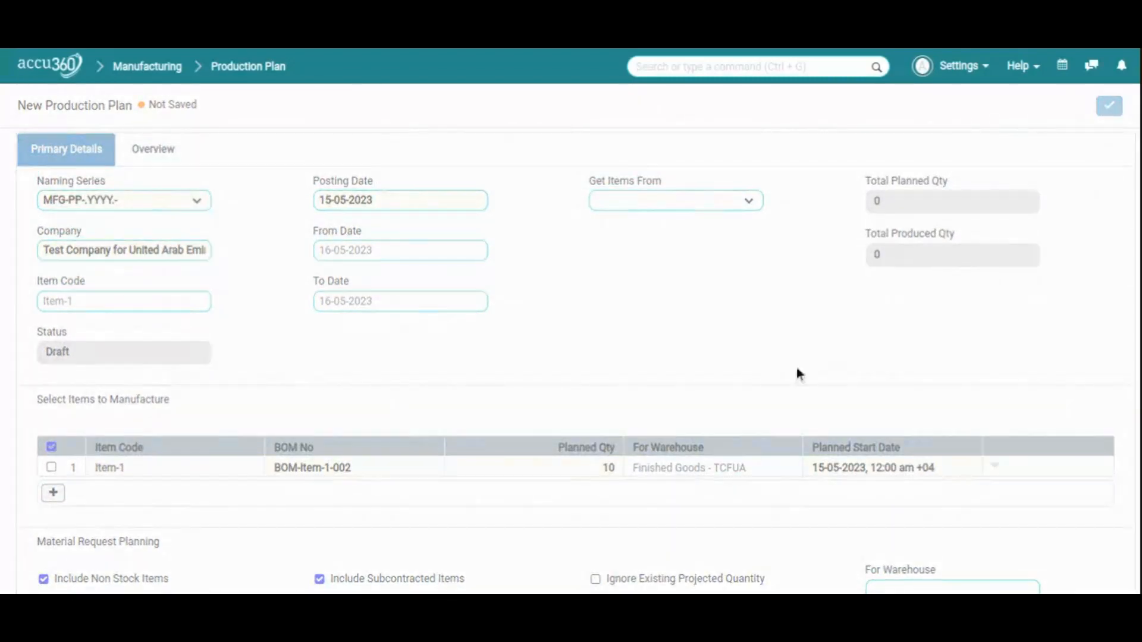
Set the material request planning warehouse to Stores - TCFUA and dismiss the note about raw materials
scroll(797, 373, "down", 3)
left_click(892, 434)
type("s")
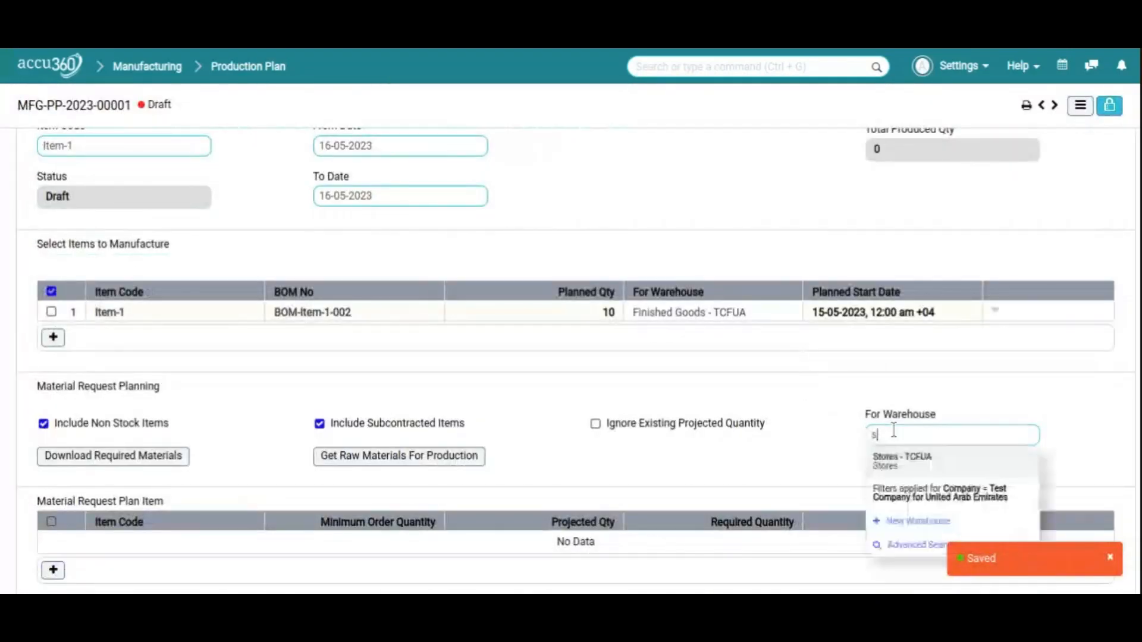
type("to")
left_click(891, 461)
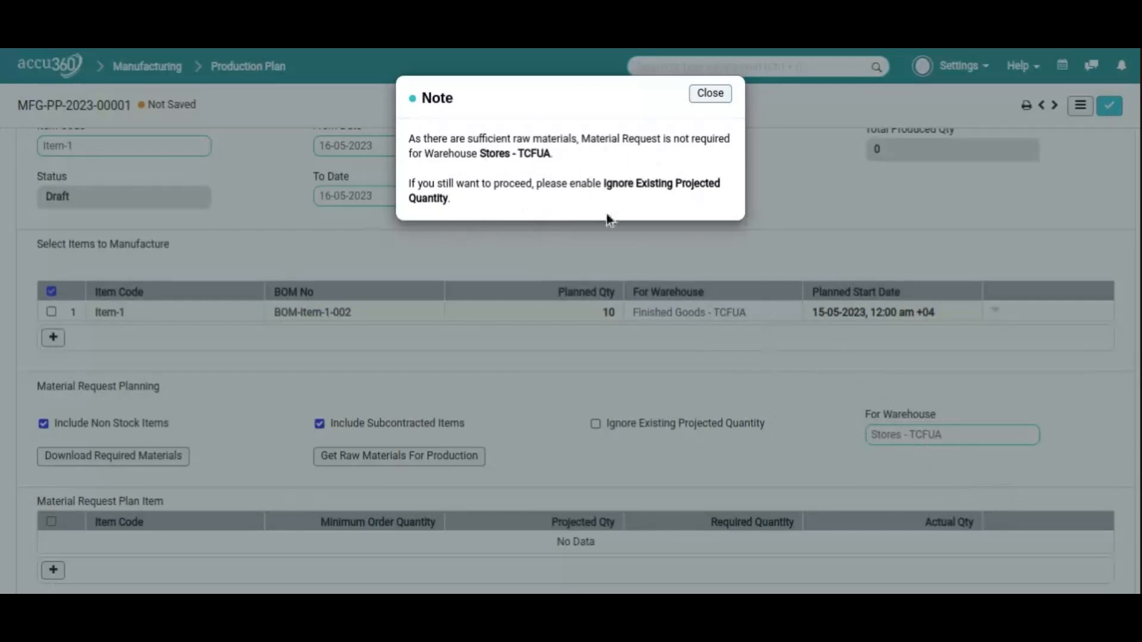
left_click(711, 95)
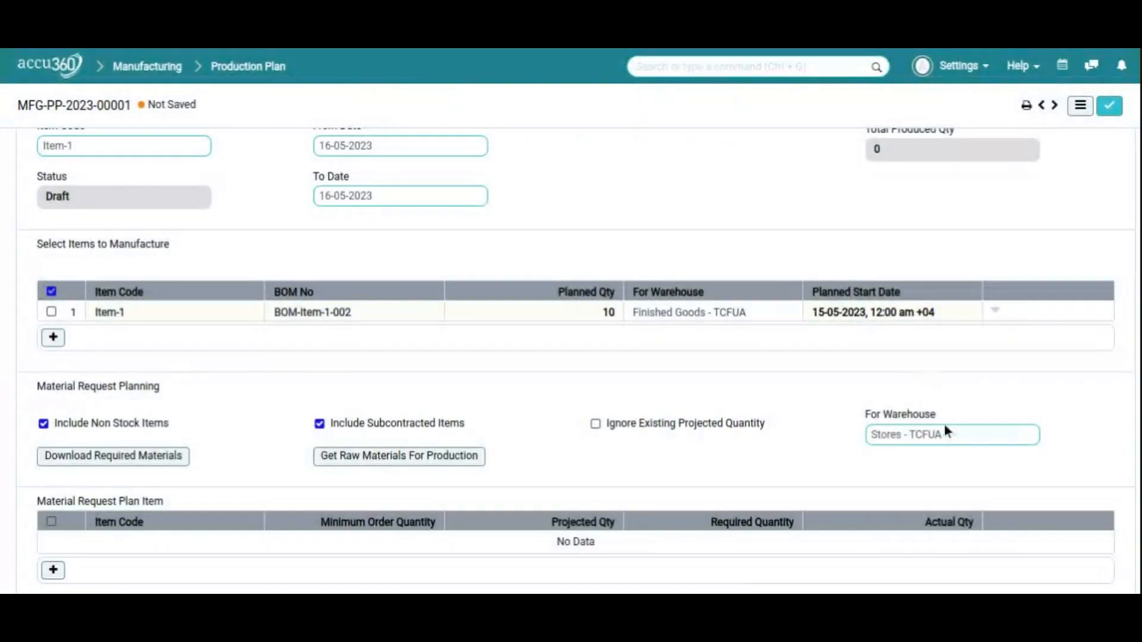
Change the material request planning warehouse to Finished Goods - TCFUA and view the material request plan items
left_click(873, 434)
left_click_drag(952, 440, 783, 421)
key("BackSpace")
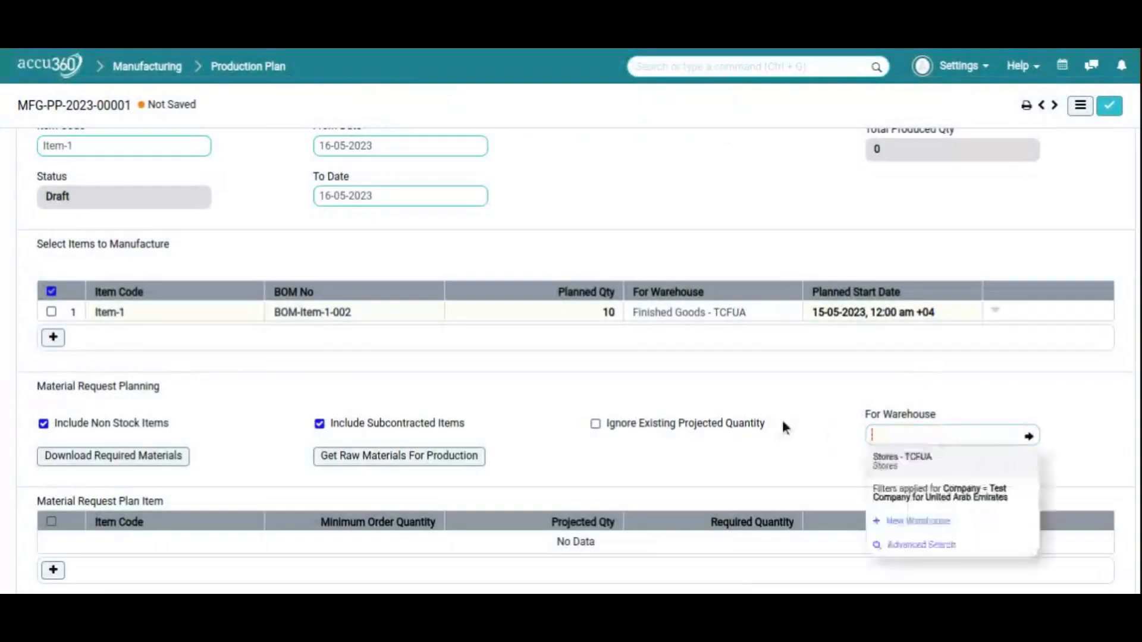
type("fin")
key("Return")
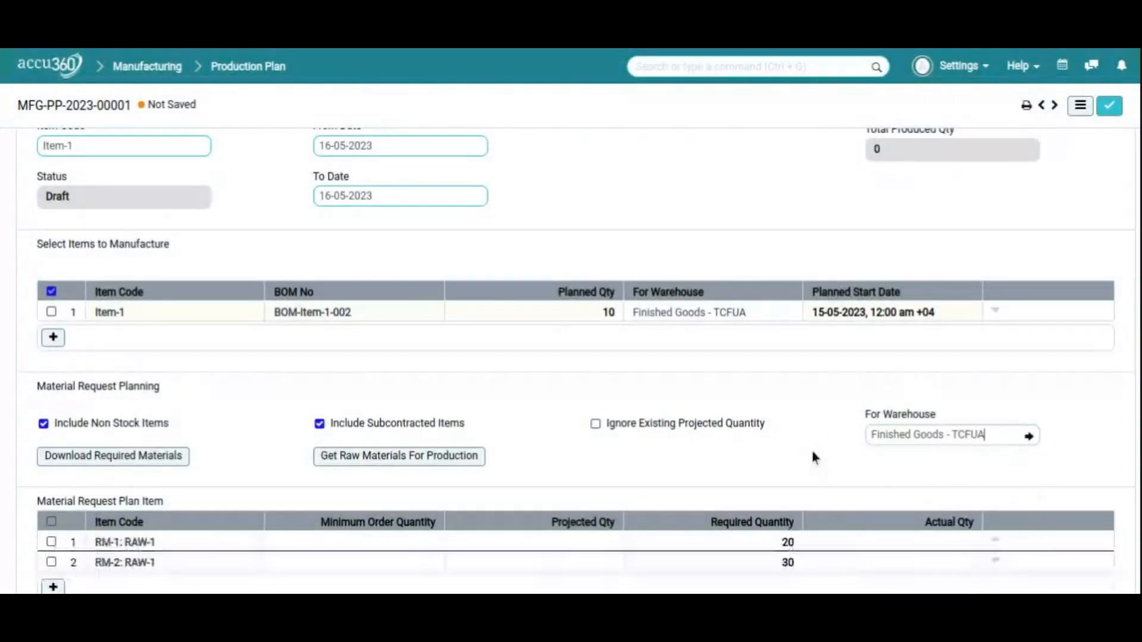
scroll(690, 465, "down", 2)
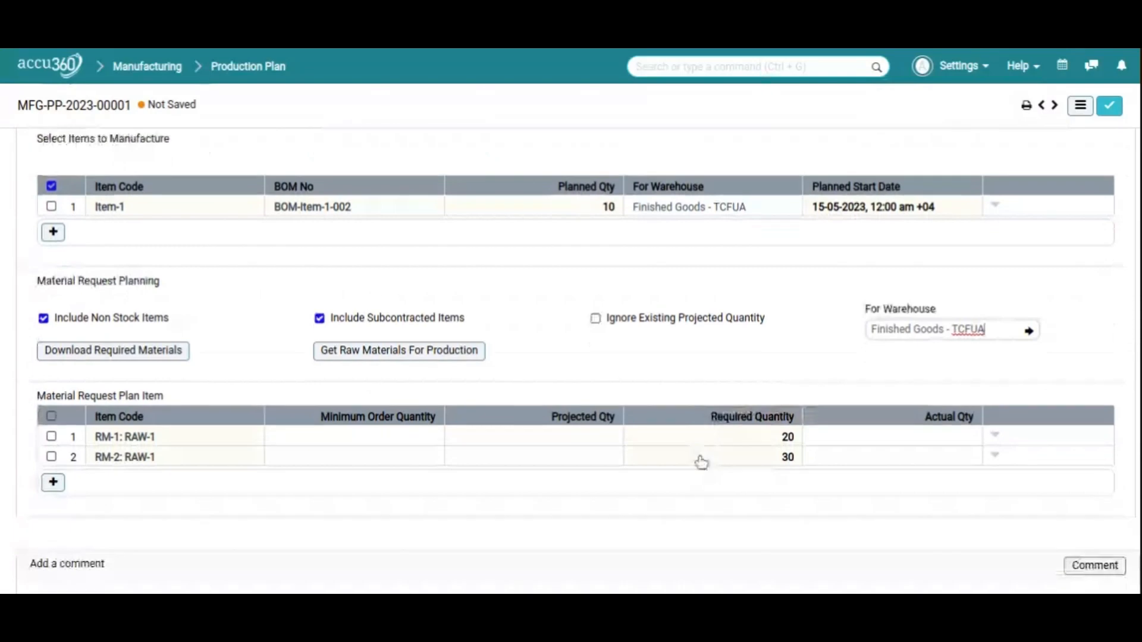
Change the material request planning warehouse to Stores - TCFUA, get the raw materials for production, and dismiss the note
left_click(421, 360)
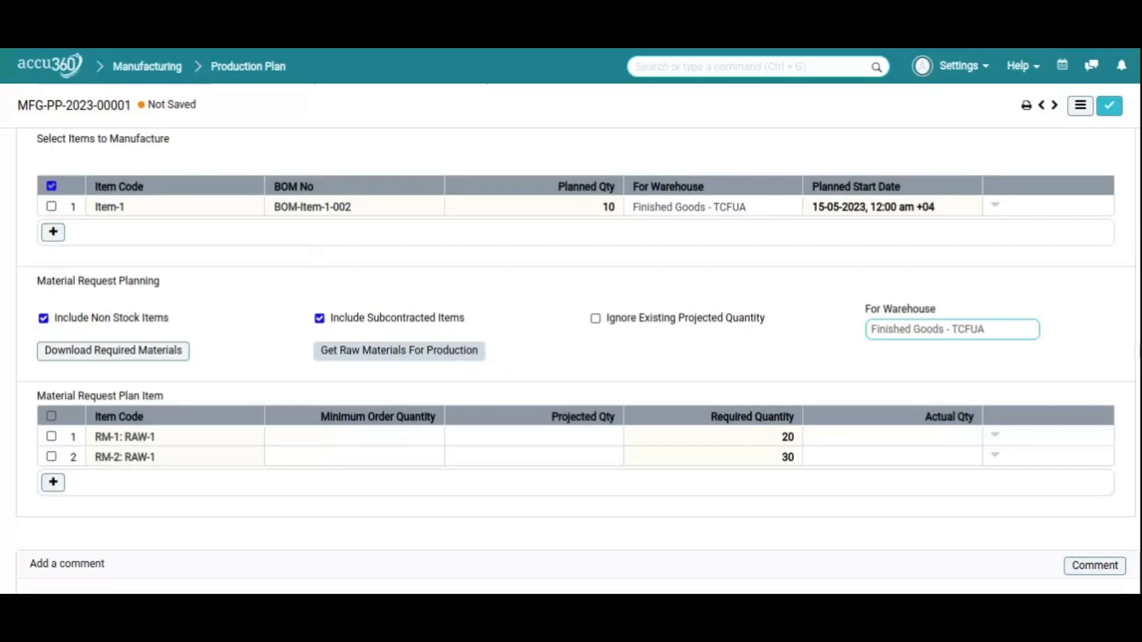
left_click_drag(992, 331, 679, 294)
key("BackSpace")
type("s")
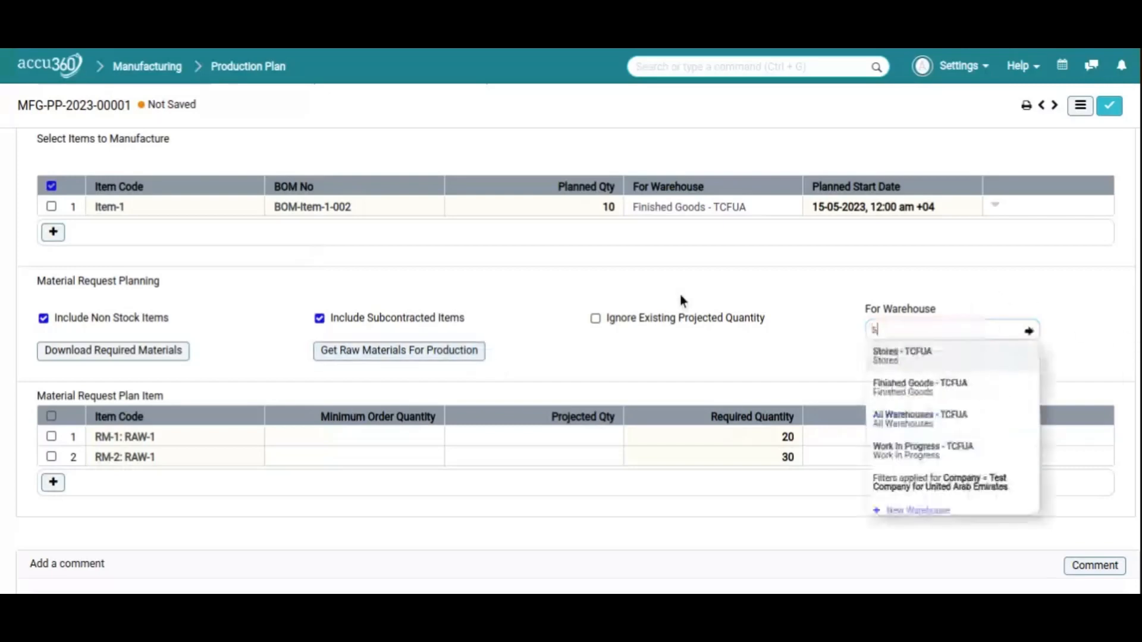
type("to")
left_click(898, 352)
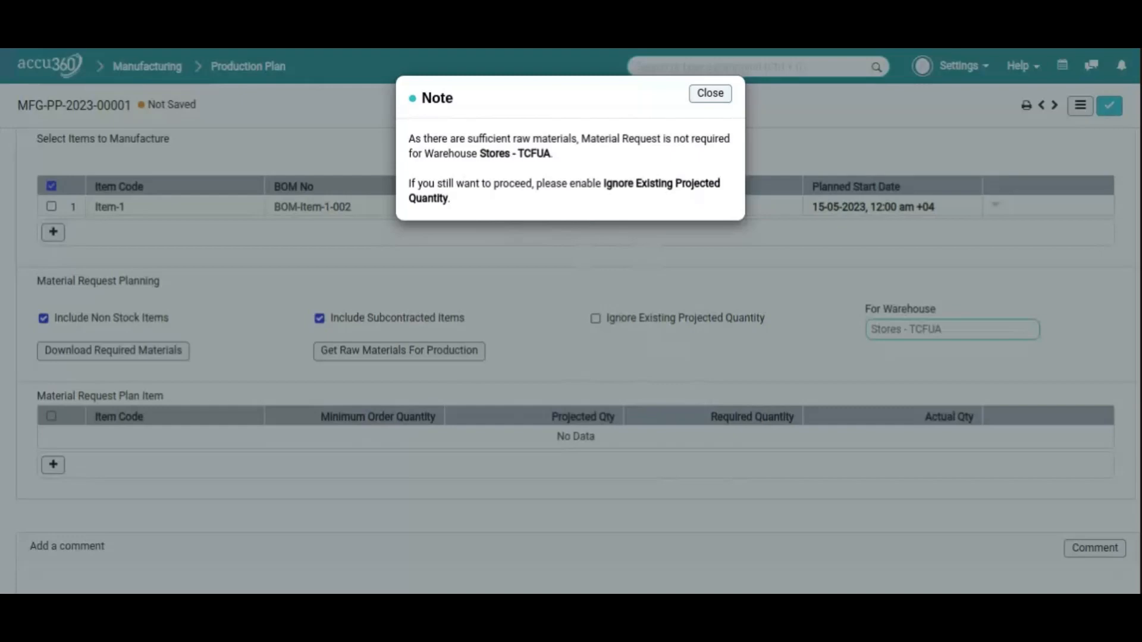
left_click(710, 94)
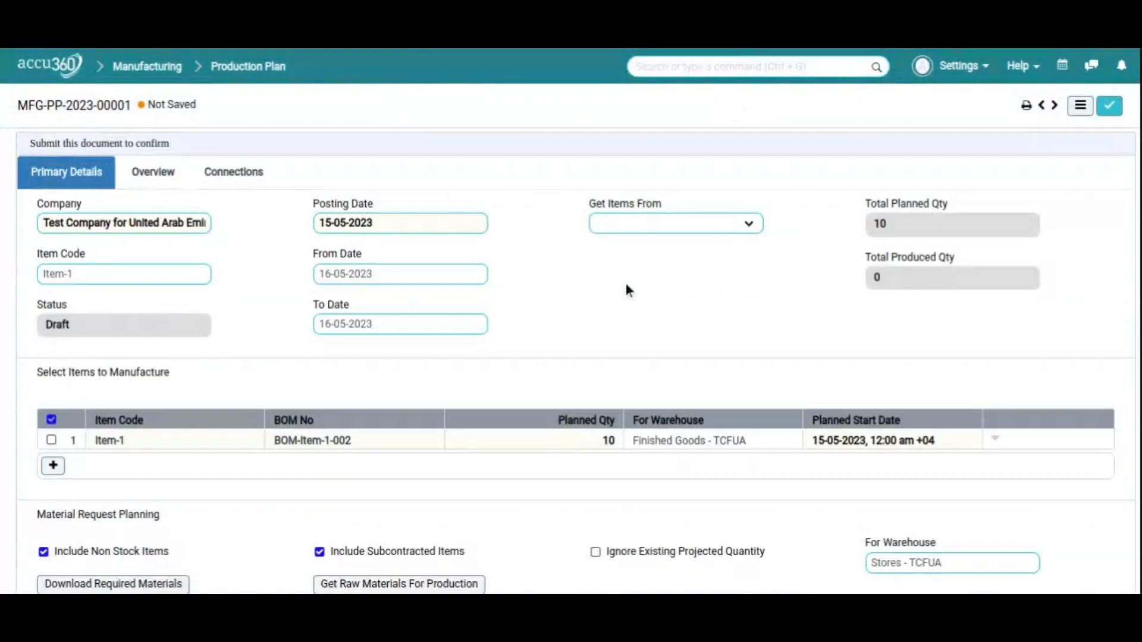
Enable Ignore Existing Projected Quantity and get the raw materials for production for the Stores - TCFUA warehouse
scroll(626, 286, "down", 3)
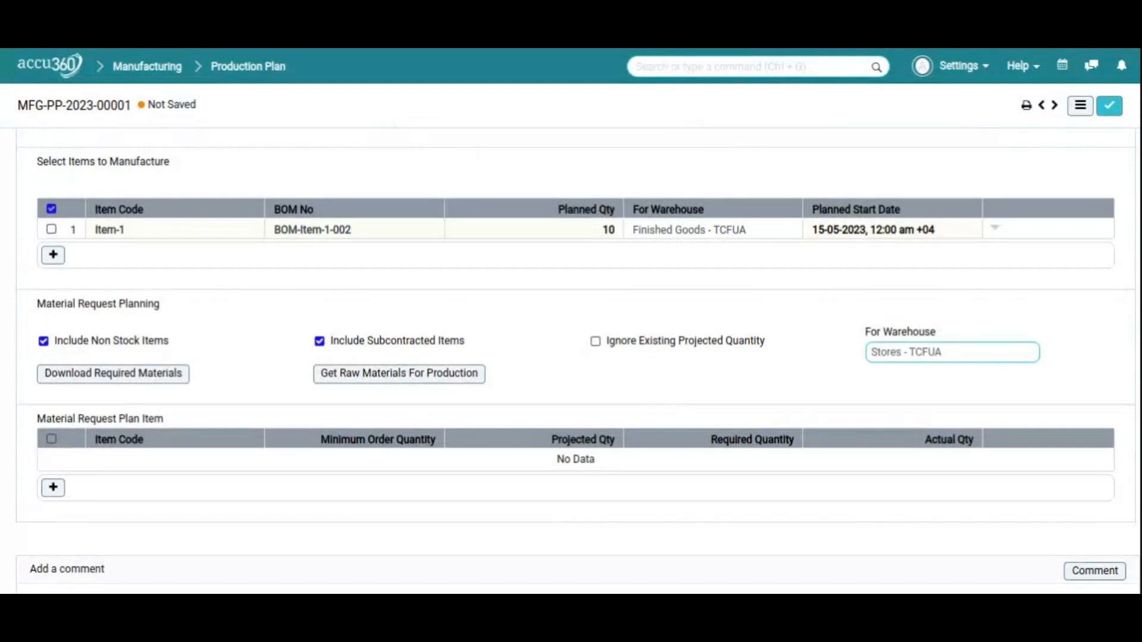
left_click(641, 345)
left_click(439, 374)
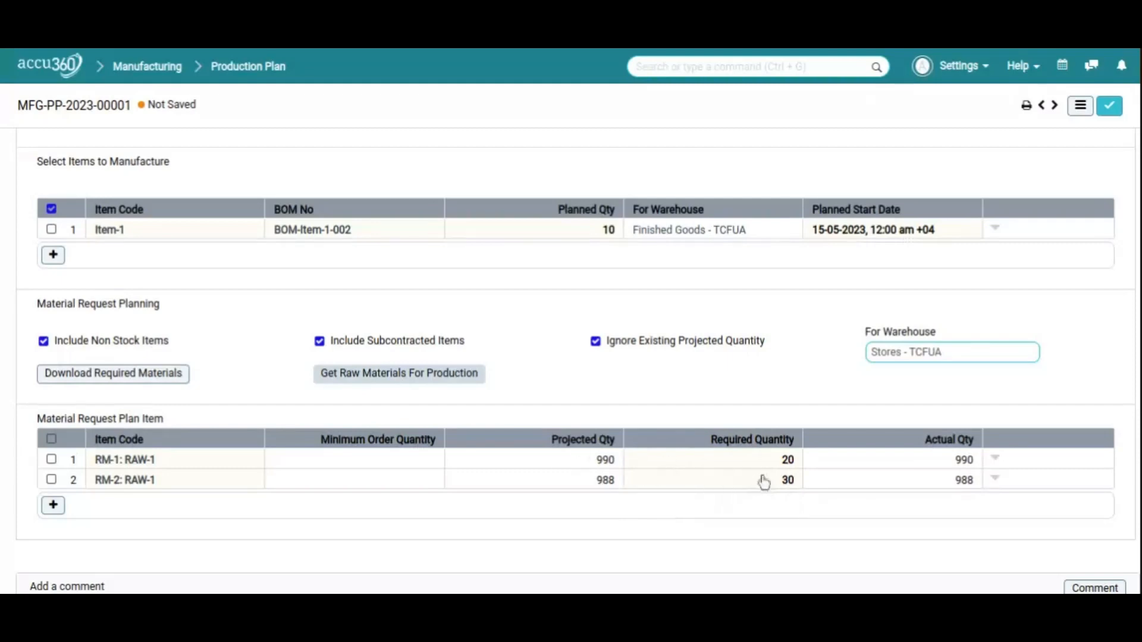
Disable Ignore Existing Projected Quantity, then save and submit the production plan
left_click(650, 344)
left_click(1107, 112)
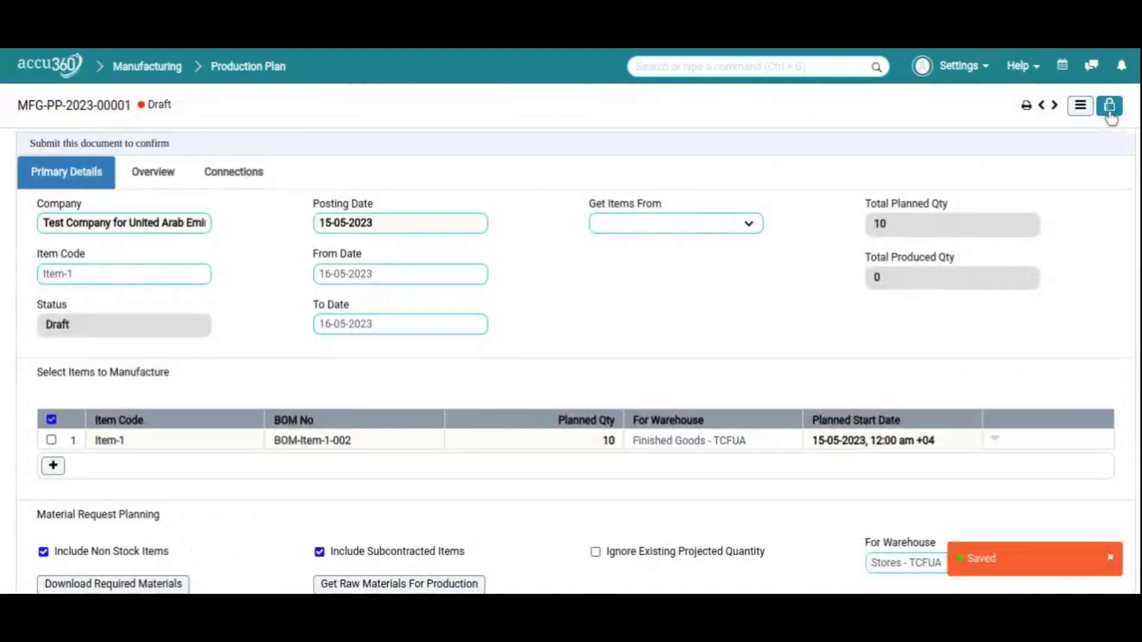
left_click(1108, 109)
left_click(813, 99)
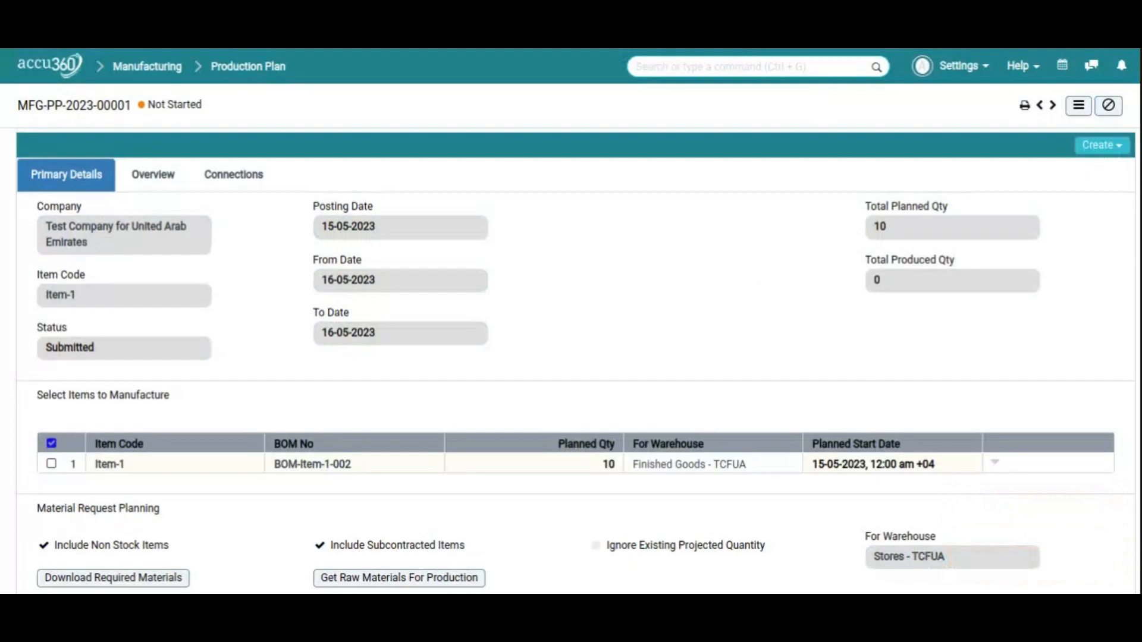
Create a work order from the submitted production plan and open the draft work order for Item-1
left_click(1103, 150)
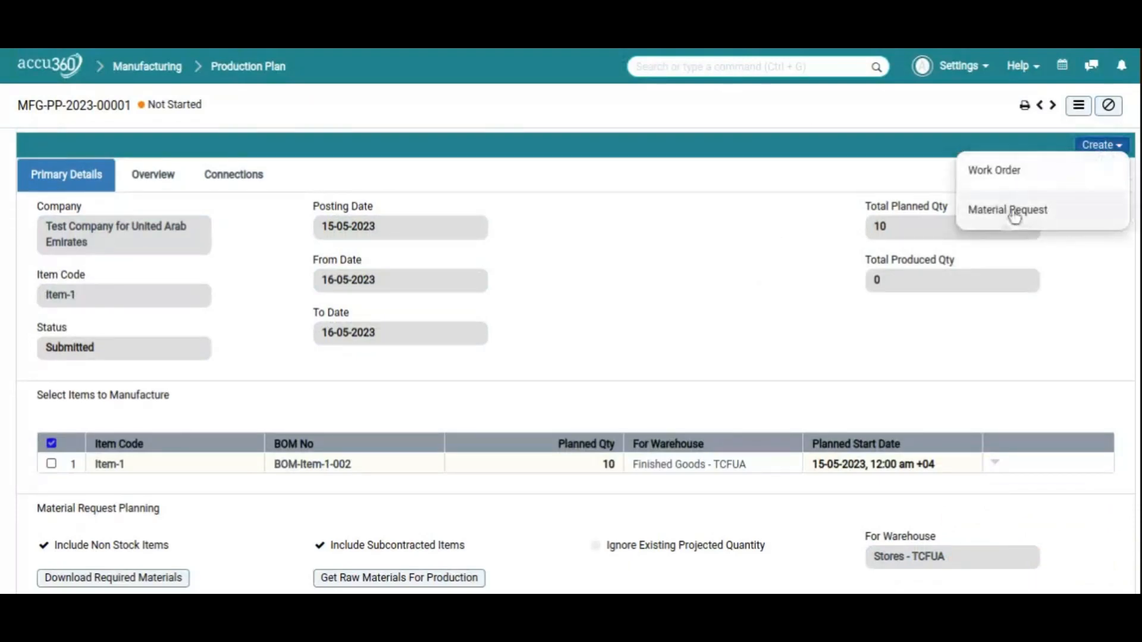
left_click(1004, 172)
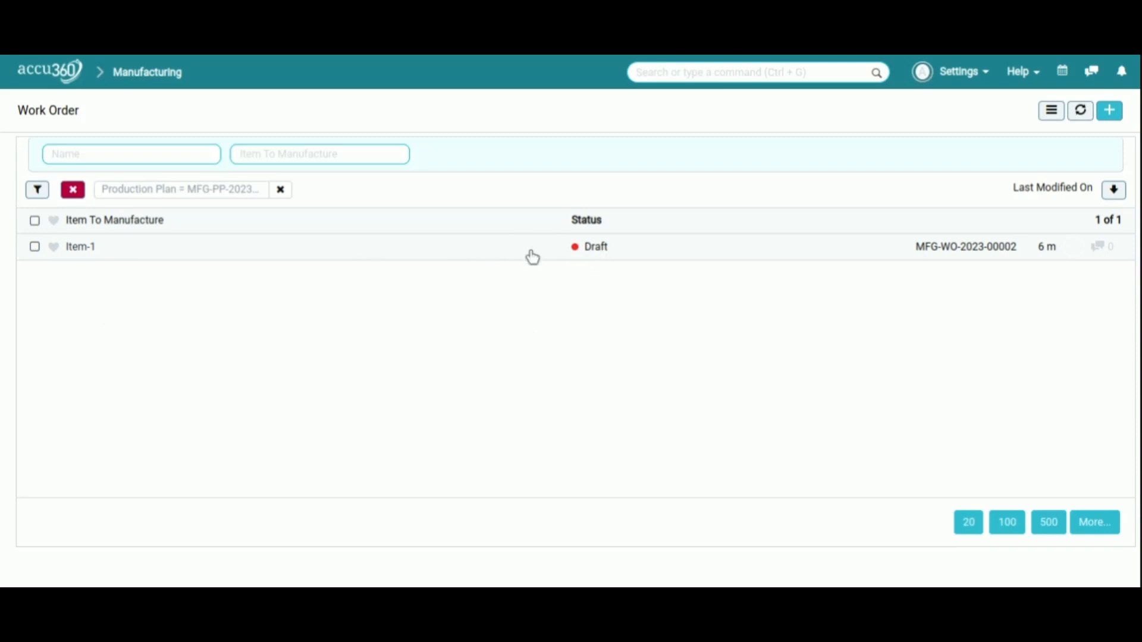
left_click(77, 247)
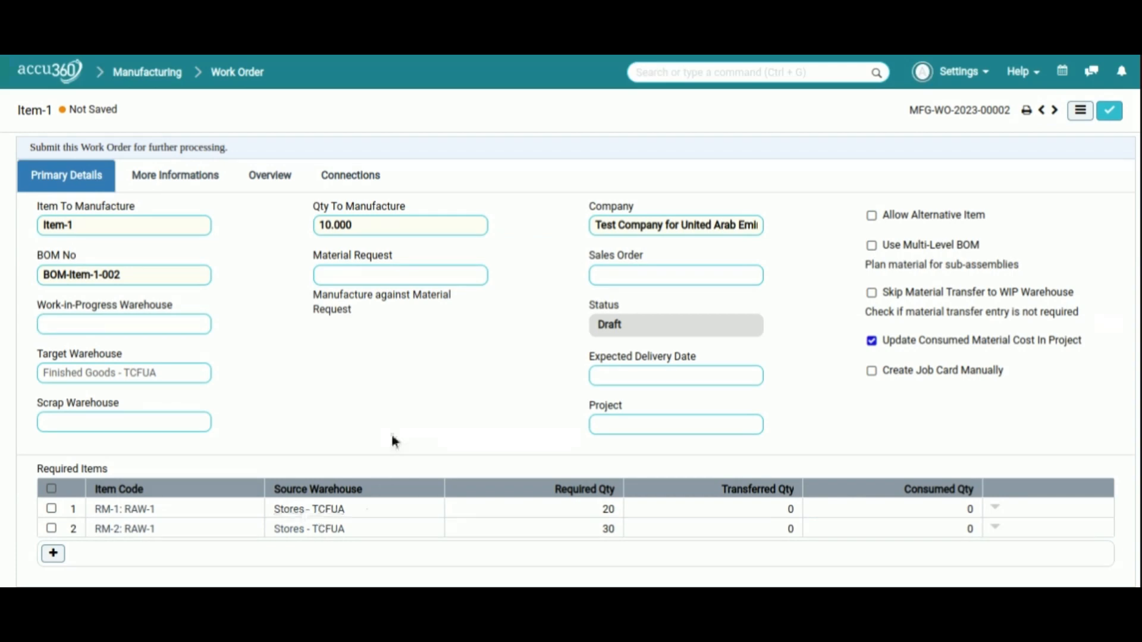
Go back to the Manufacturing module and reopen the draft Item-1 work order from its work order list
left_click(232, 76)
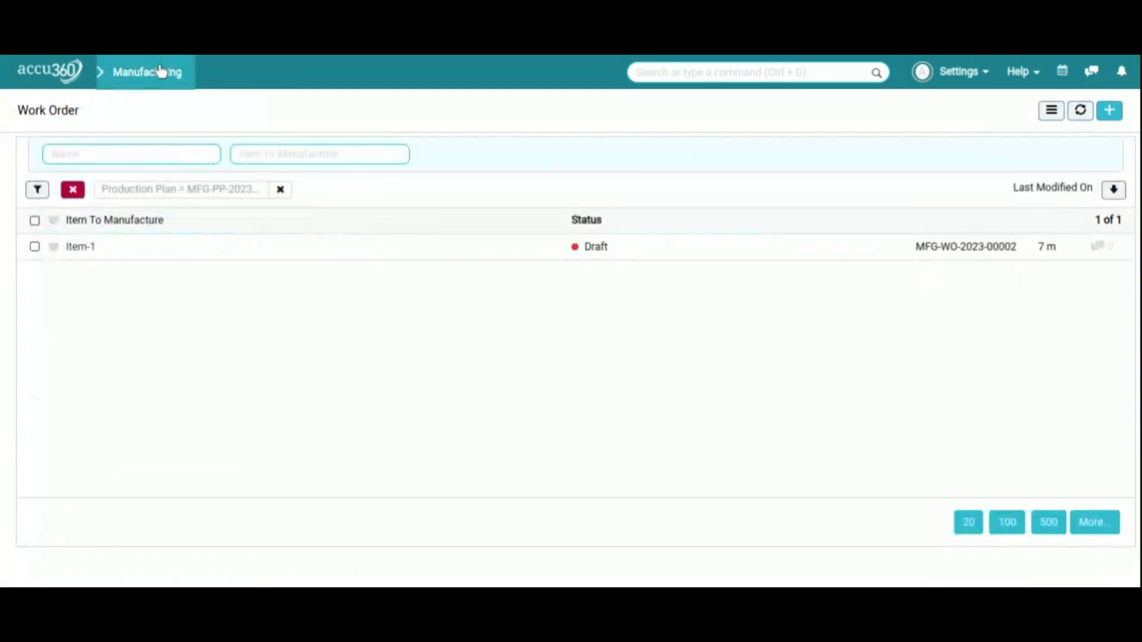
left_click(158, 72)
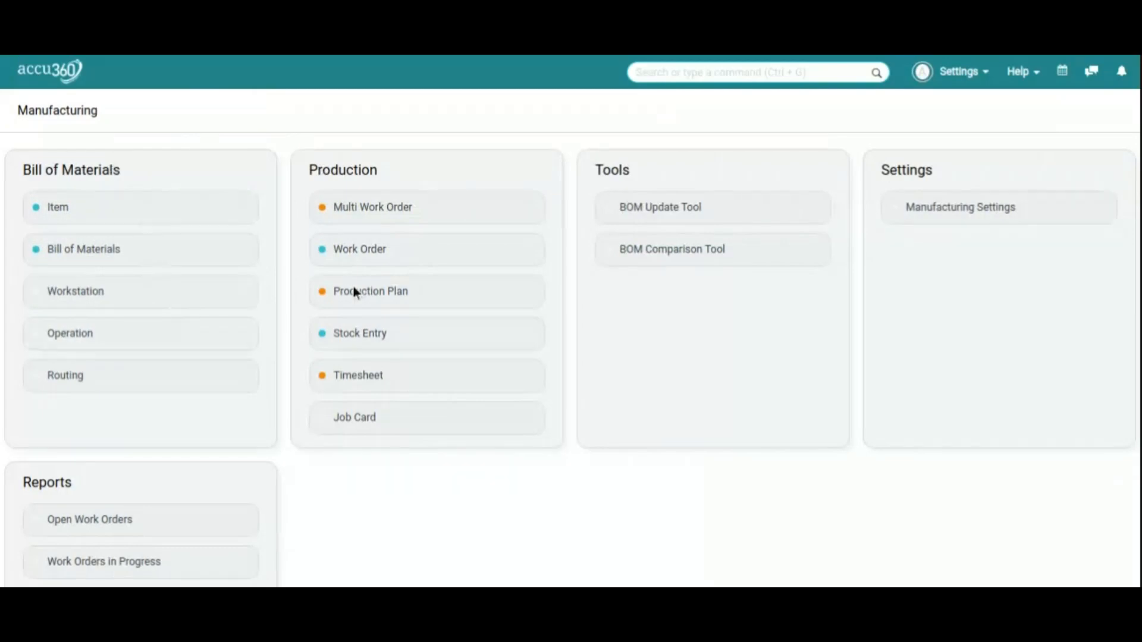
left_click(356, 250)
left_click(83, 247)
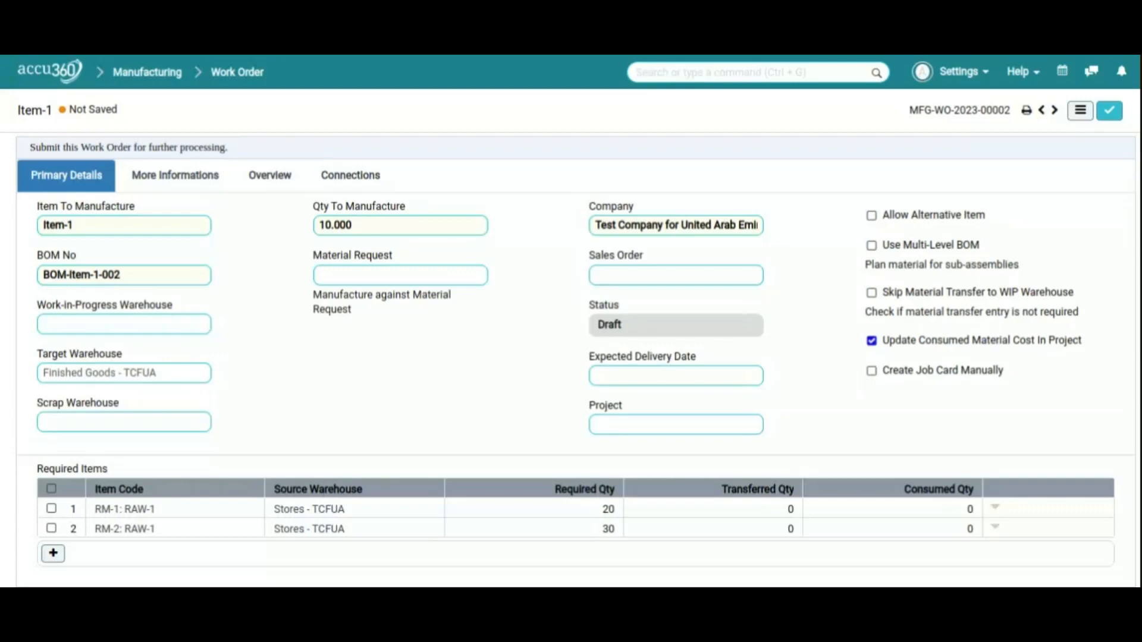
Set the work order's work-in-progress warehouse to Work In Progress - TCFUA, then save and submit the work order
left_click(155, 326)
type("wo")
left_click(104, 348)
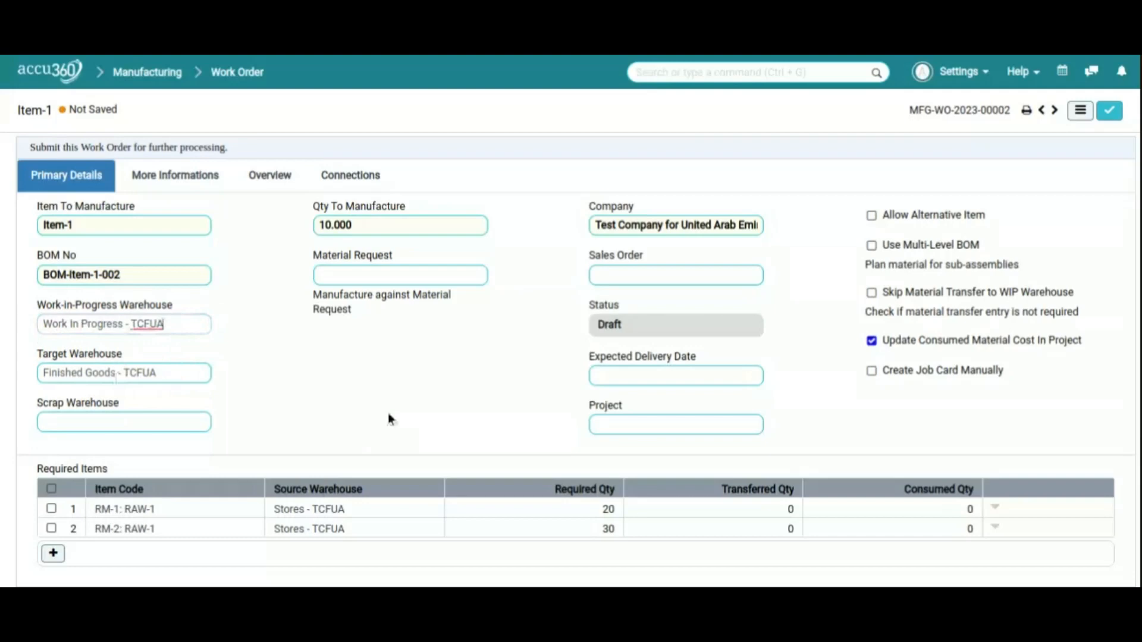
scroll(387, 411, "down", 2)
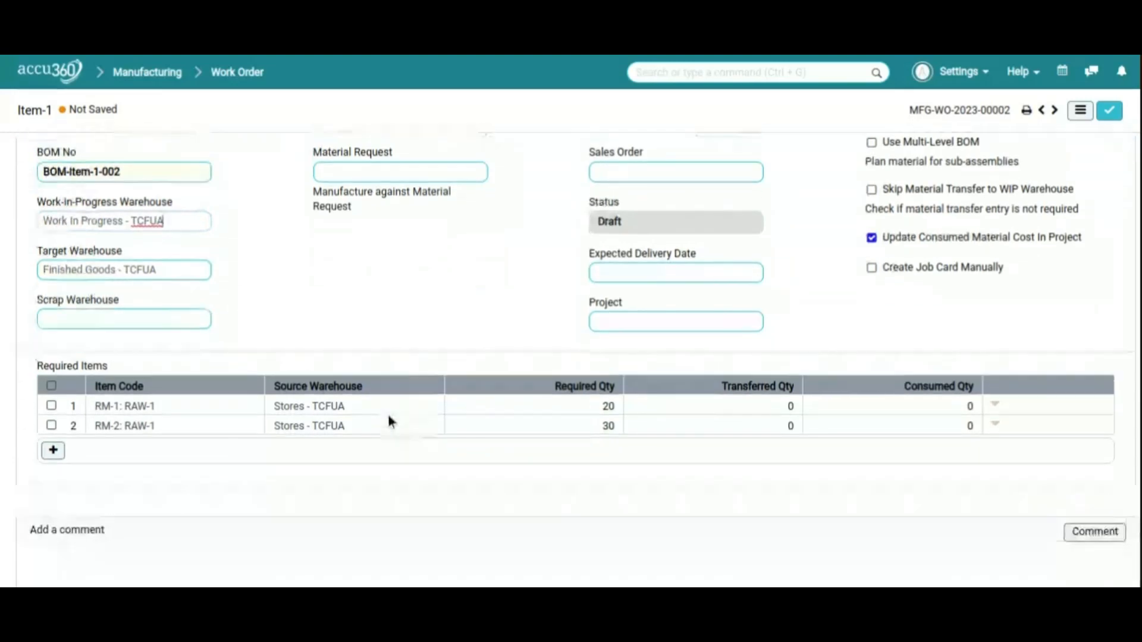
scroll(423, 409, "up", 2)
left_click(1109, 110)
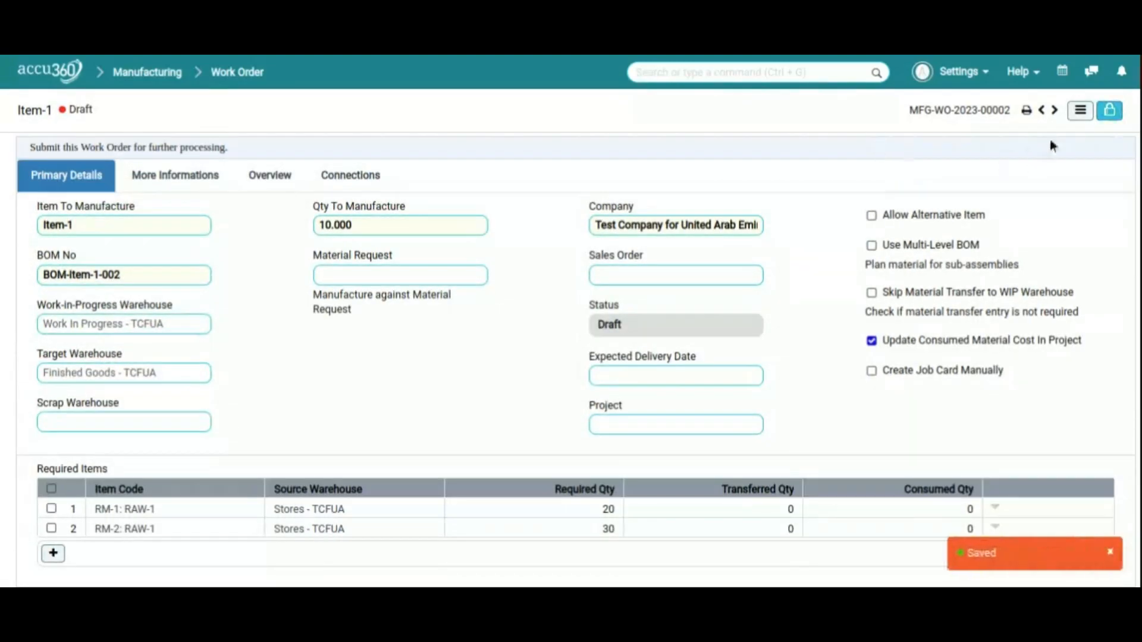
left_click(1109, 110)
left_click(803, 99)
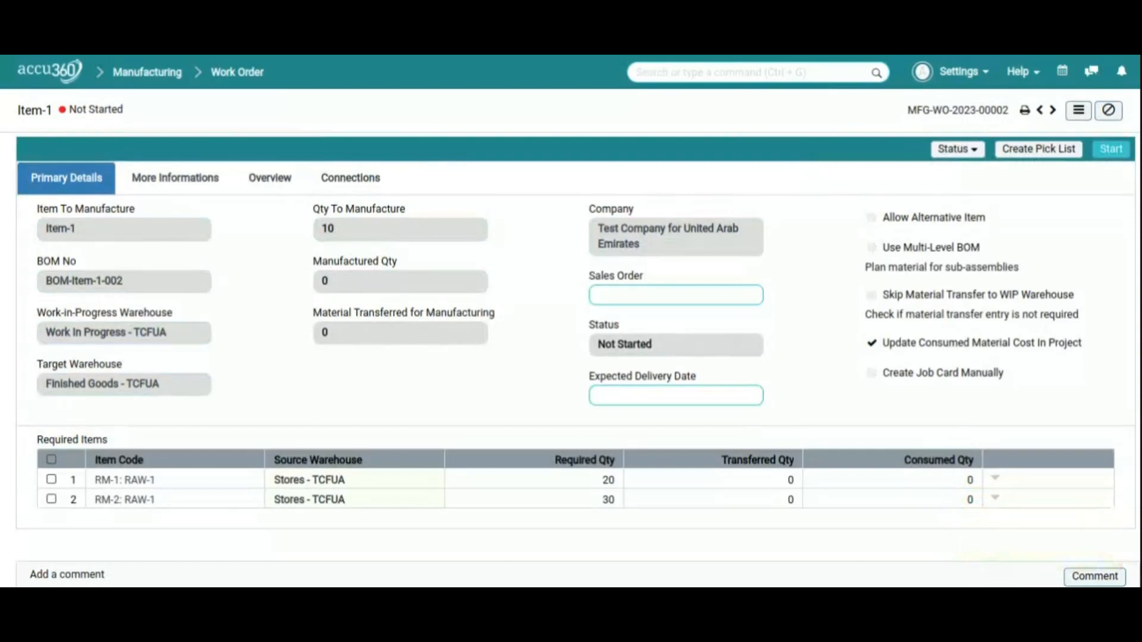
Reopen the submitted Item-1 work order and start it, creating a material transfer for manufacture for a quantity of 10
left_click(237, 77)
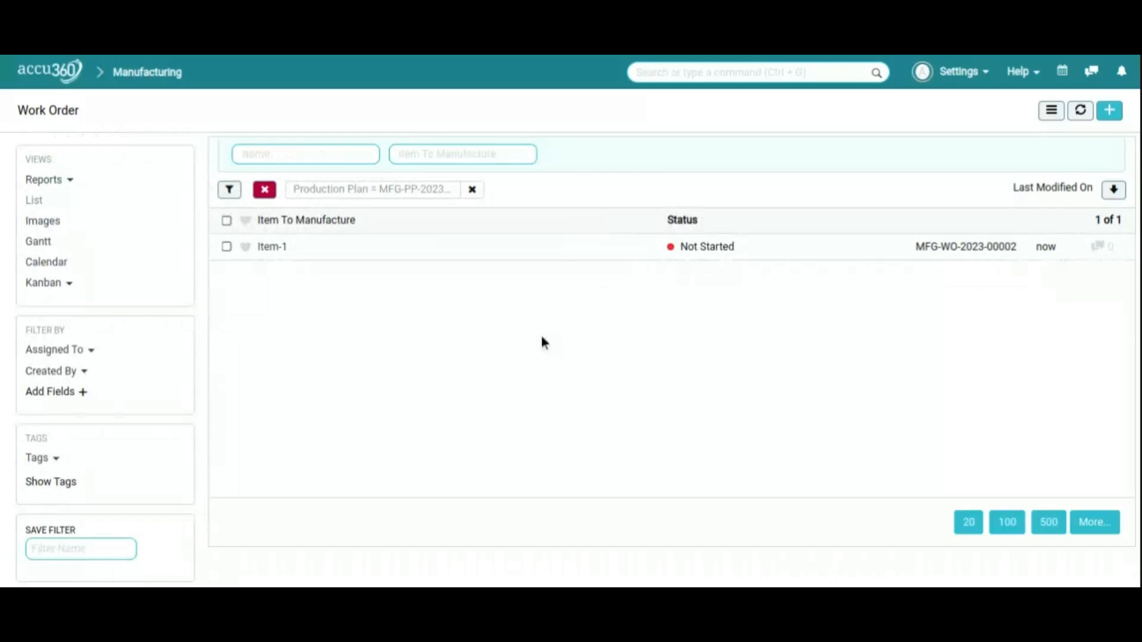
left_click(270, 247)
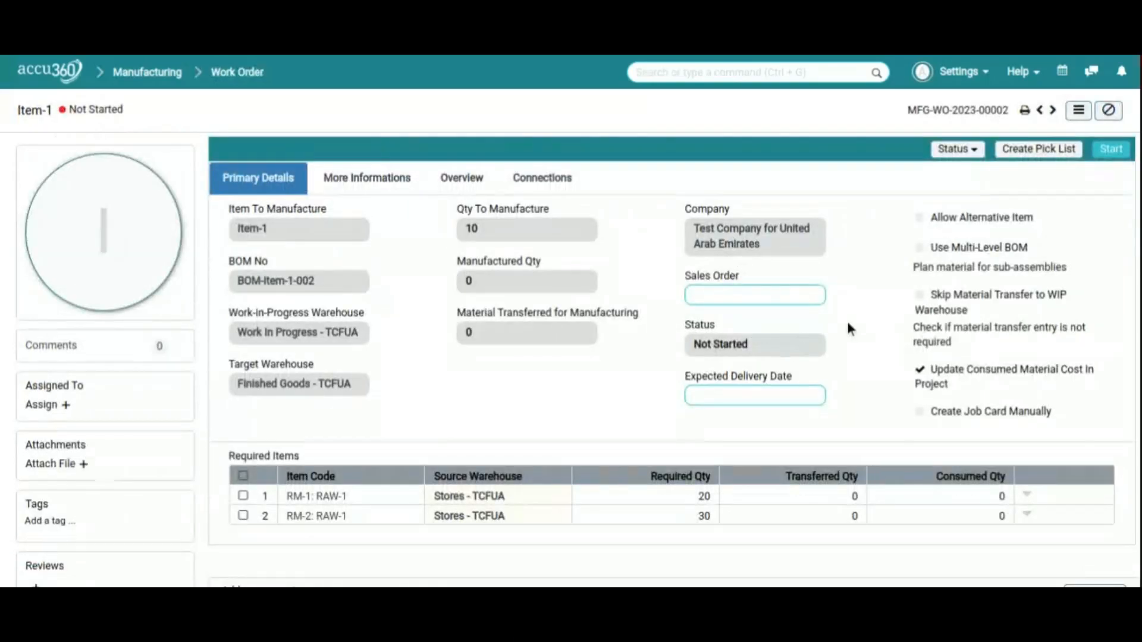
left_click(1109, 151)
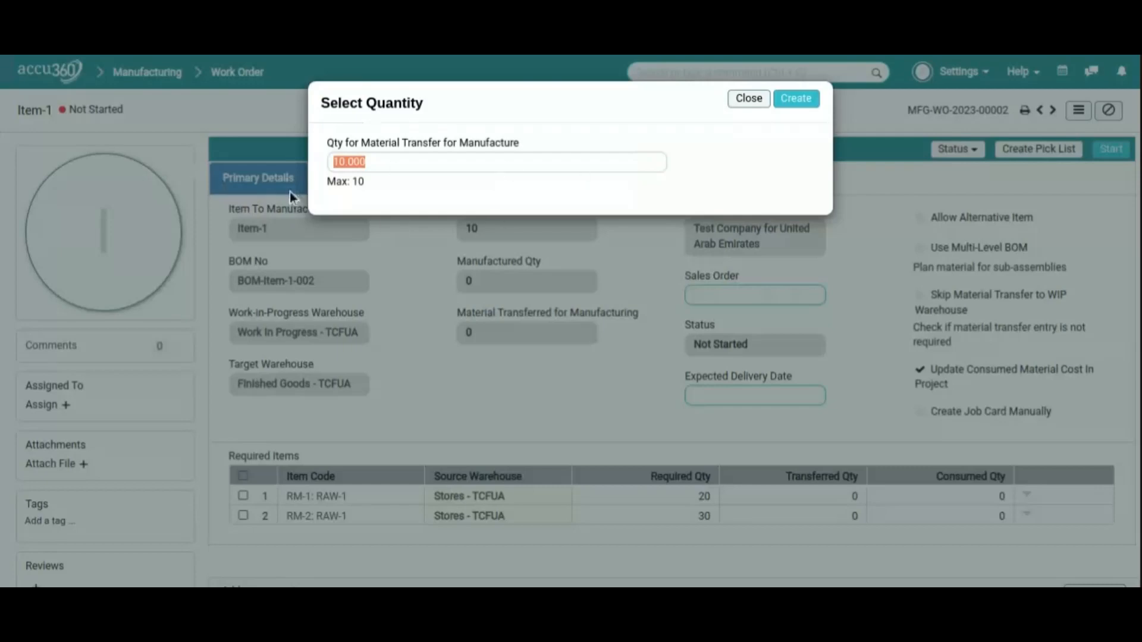
left_click(796, 99)
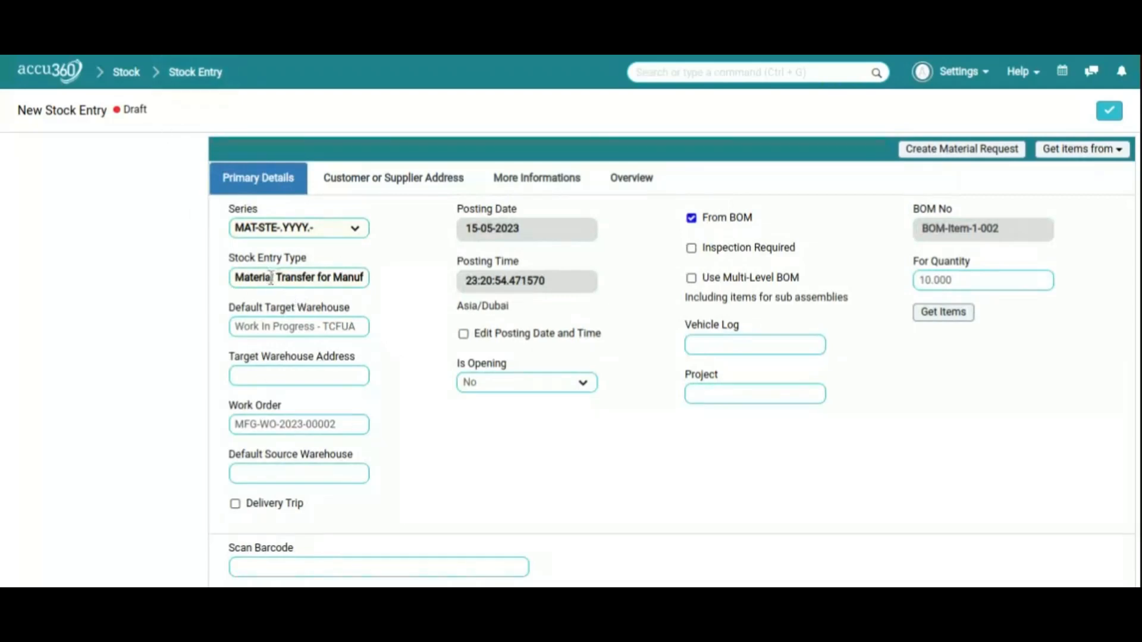
Review the items of the Material Transfer for Manufacture stock entry, then save and submit it
scroll(402, 317, "down", 3)
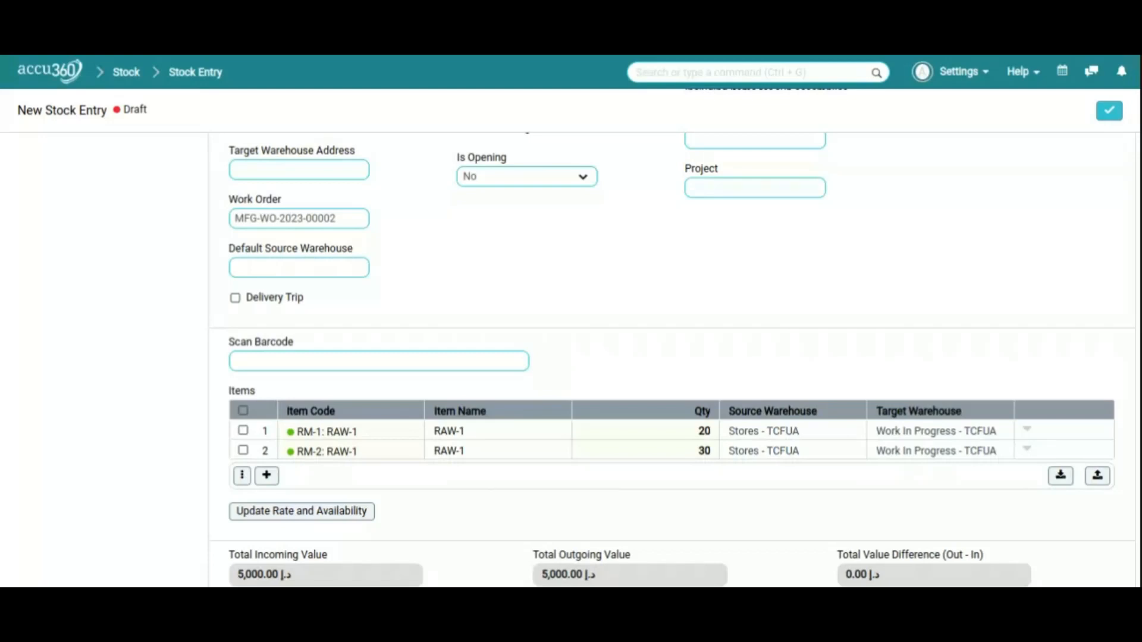
scroll(636, 472, "up", 3)
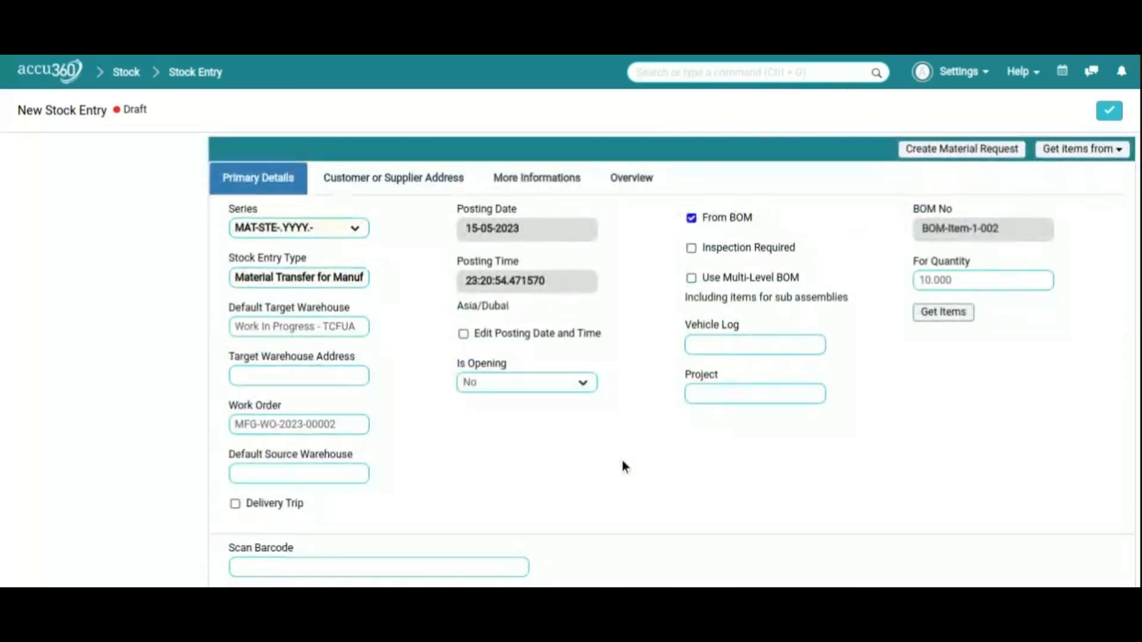
scroll(621, 459, "down", 5)
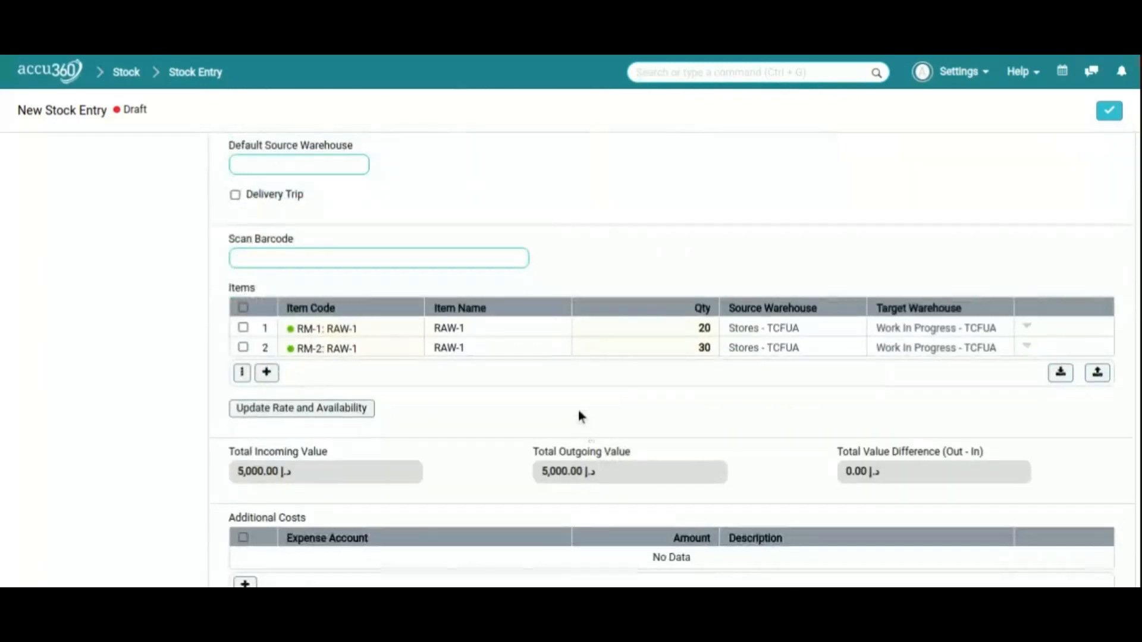
scroll(578, 409, "up", 5)
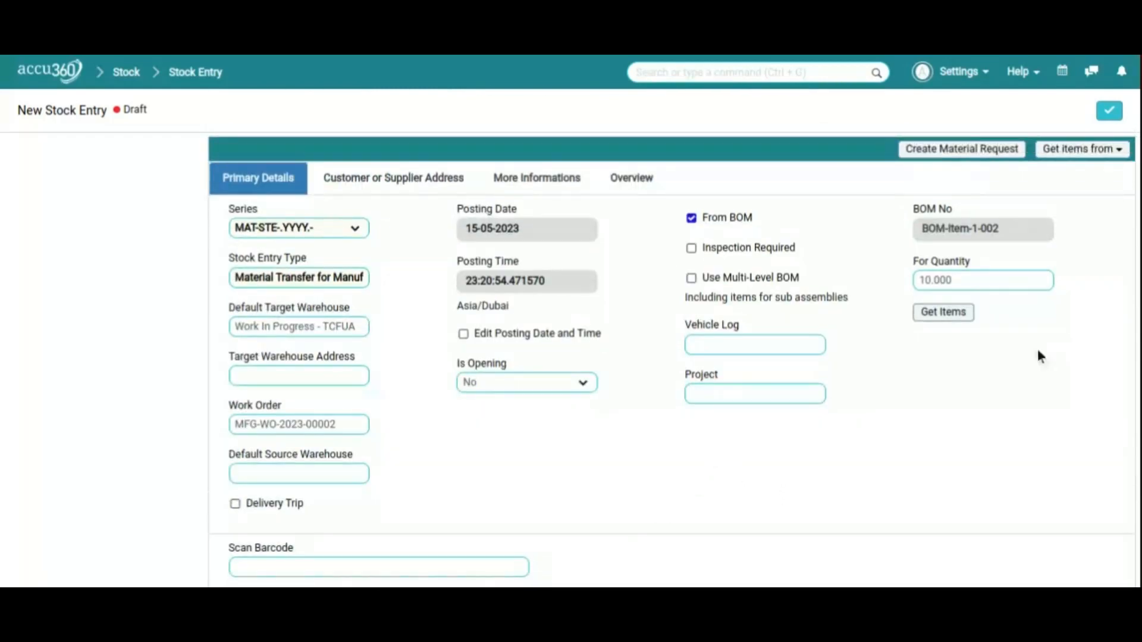
left_click(1109, 111)
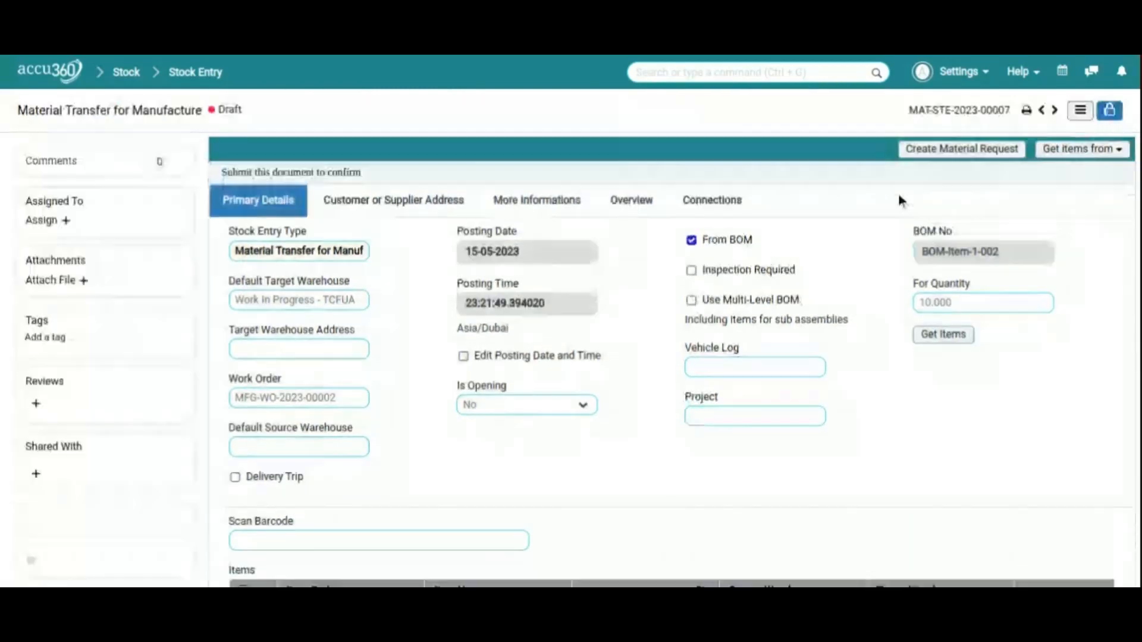
key("ctrl+s")
left_click(810, 102)
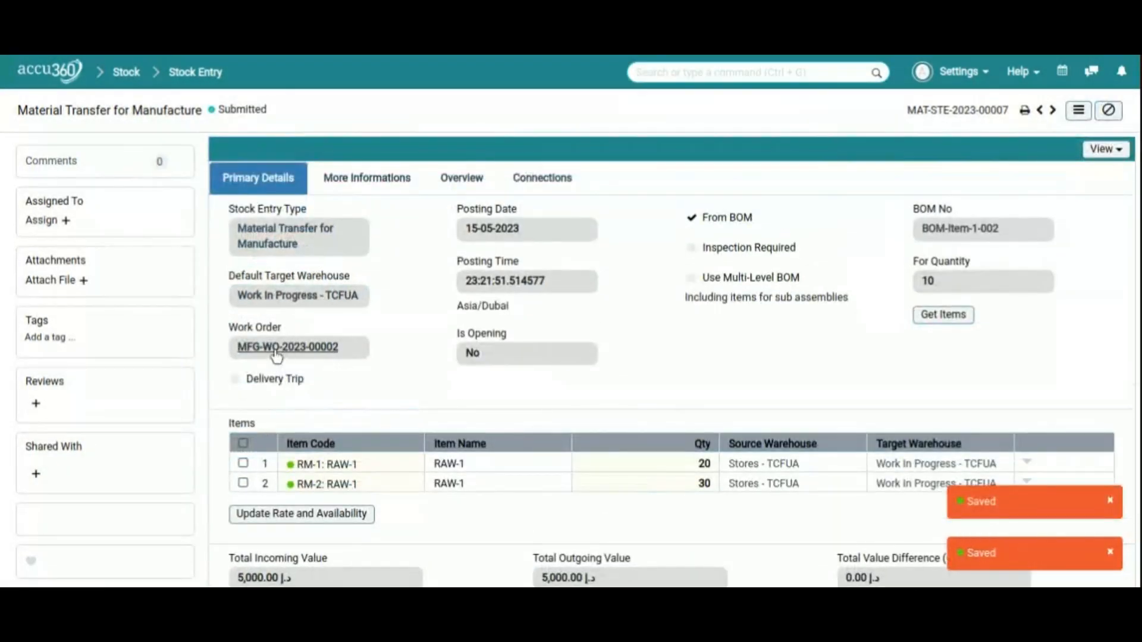
Open the work order linked to the stock entry and check its status there and in the work order list
left_click(277, 348)
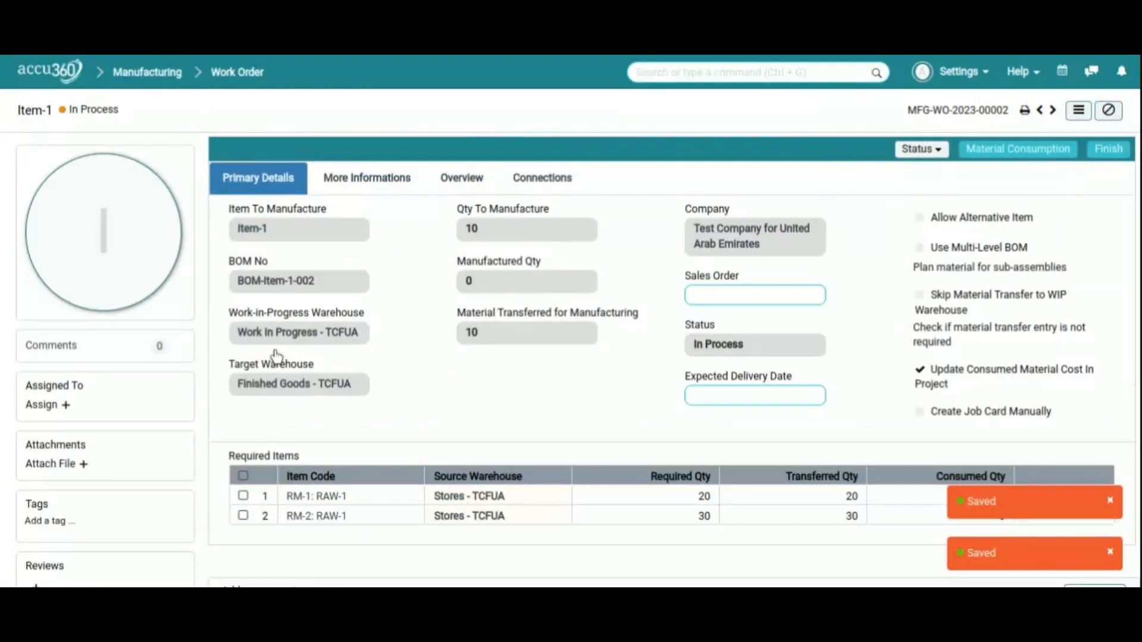
left_click(226, 73)
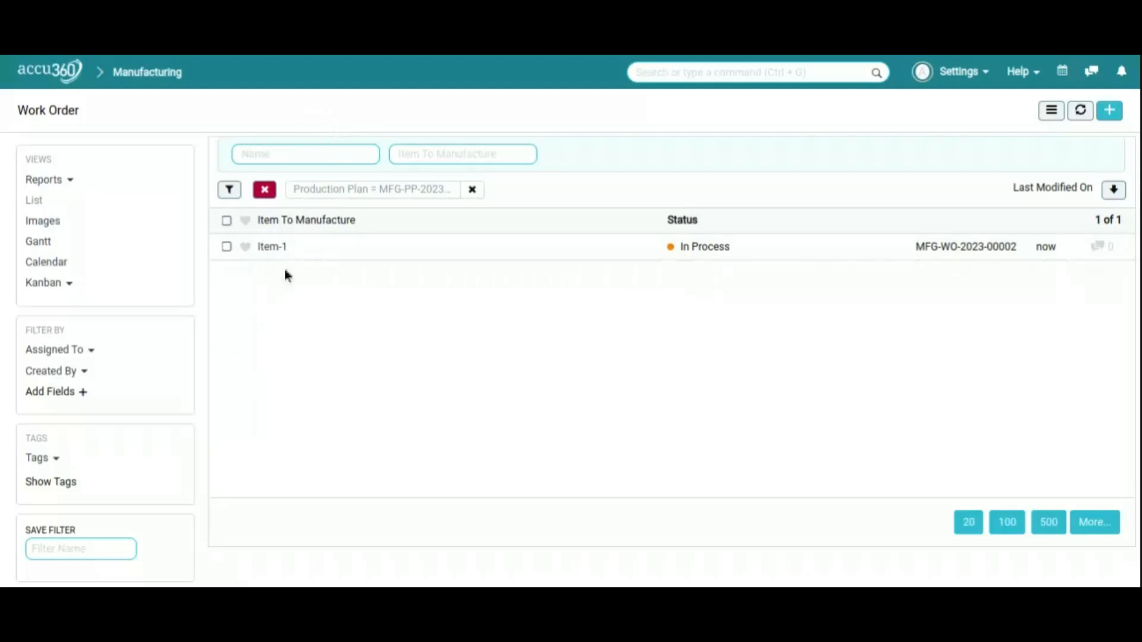
left_click(272, 247)
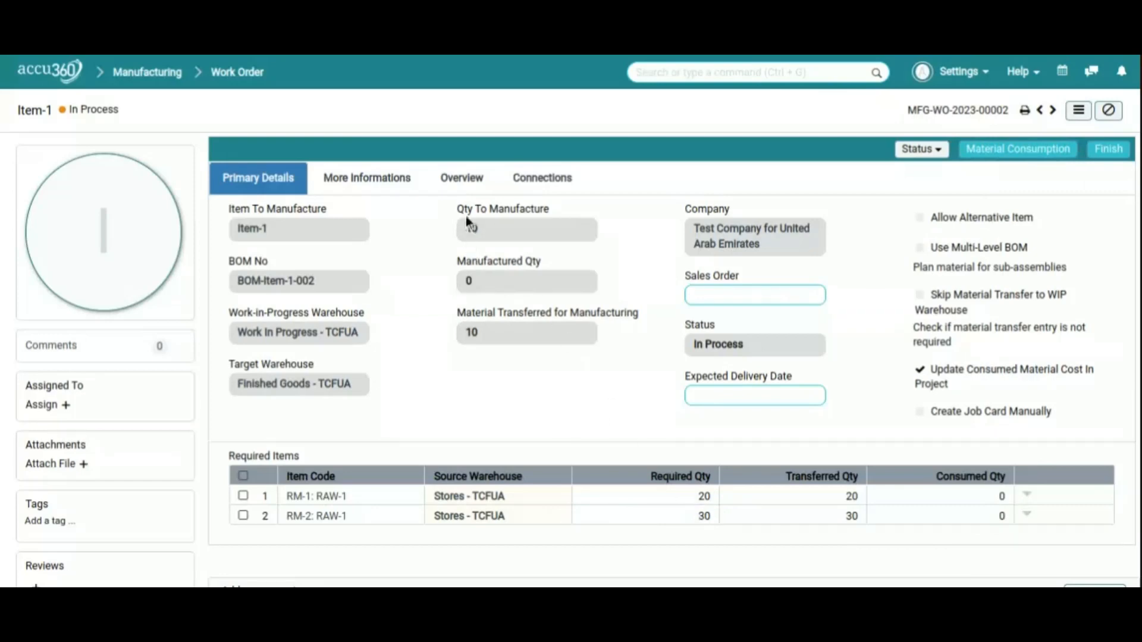
Finish the Item-1 work order for a quantity of 10 and review the items and details of the Manufacture stock entry
left_click_drag(458, 233, 491, 240)
left_click(1109, 149)
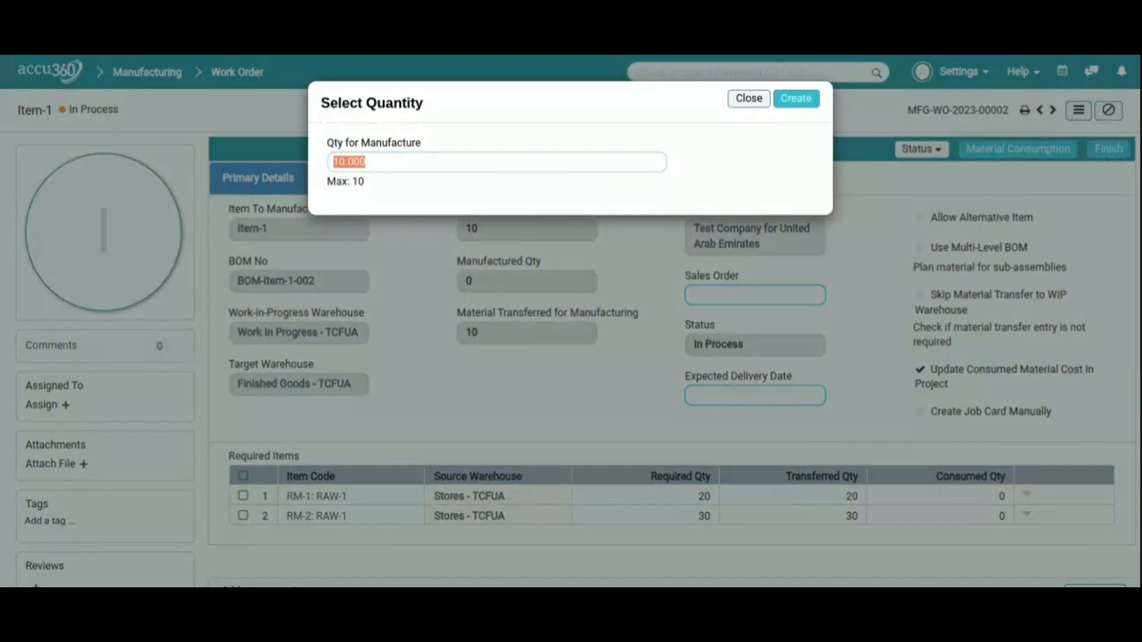
left_click(796, 102)
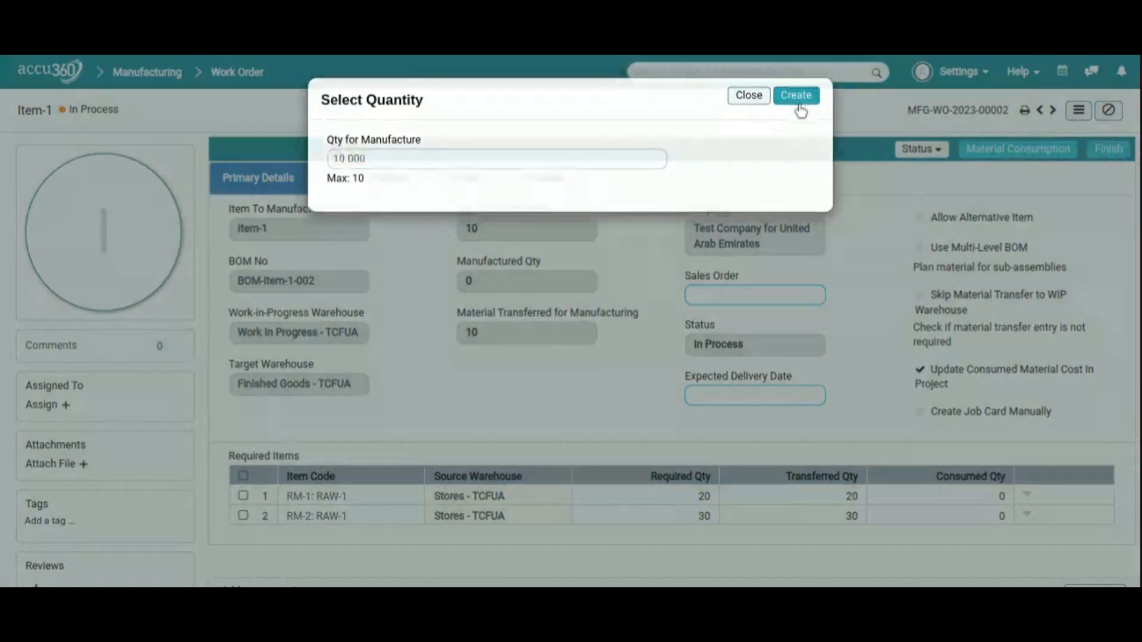
scroll(639, 387, "down", 5)
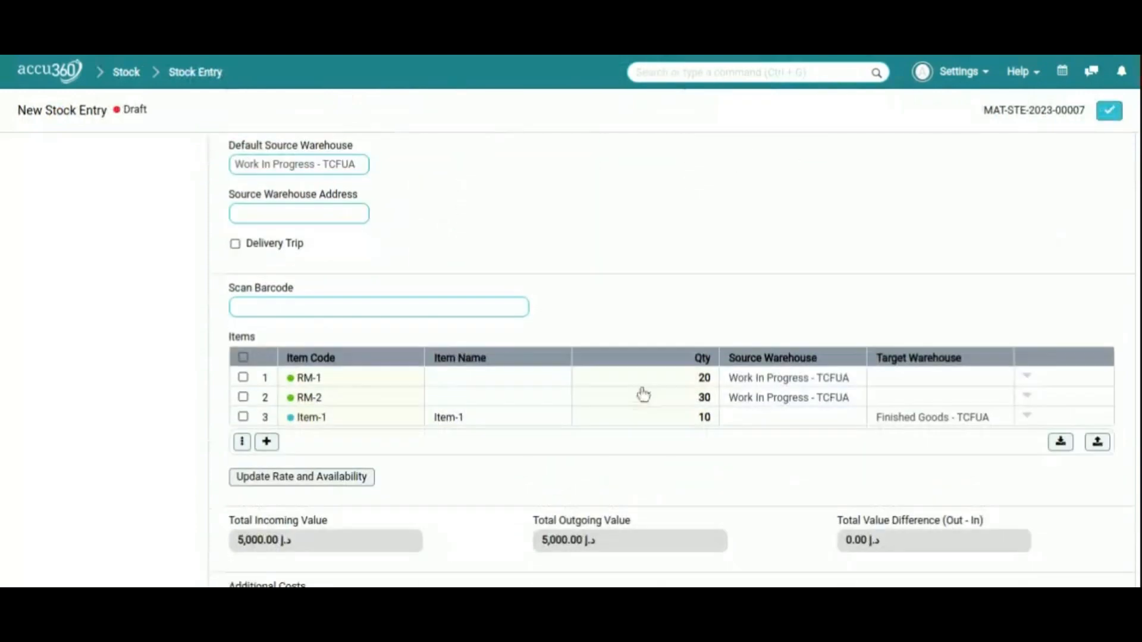
scroll(606, 395, "up", 3)
scroll(314, 279, "up", 2)
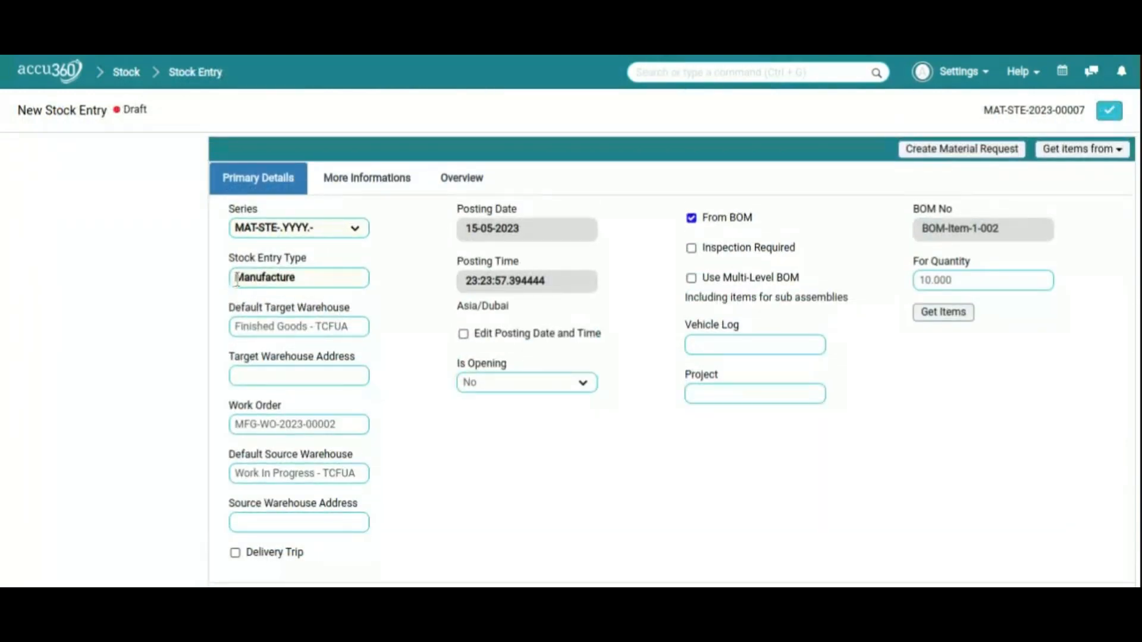
Check the warehouses and items of the Manufacture stock entry, then save and submit it, dismissing the server error dialog
scroll(383, 357, "down", 3)
scroll(373, 327, "up", 3)
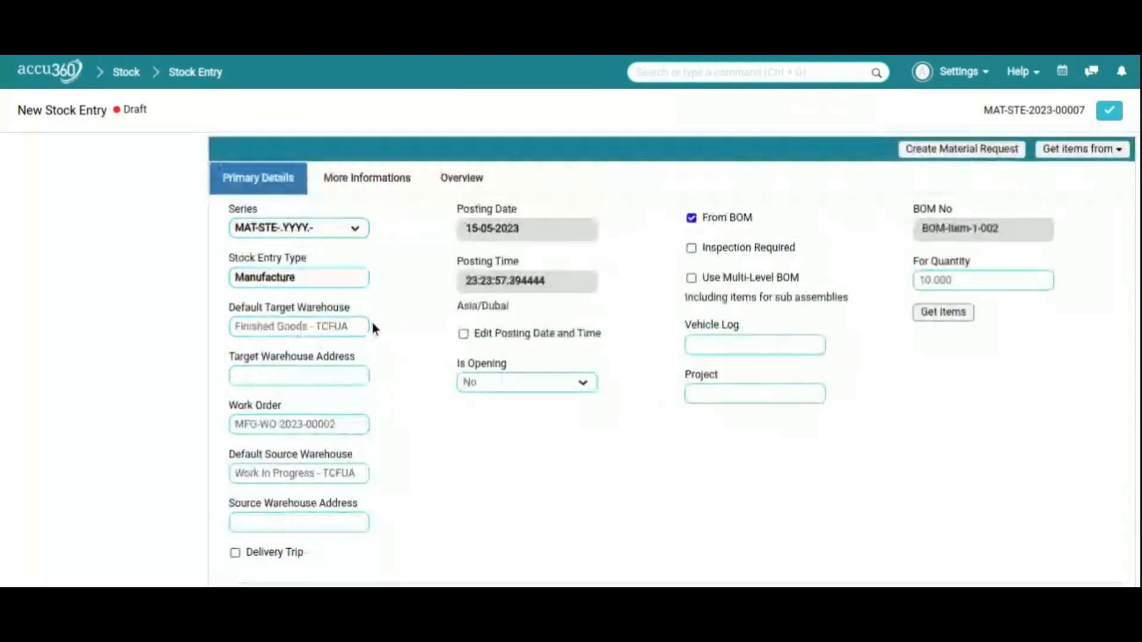
scroll(410, 344, "down", 3)
scroll(446, 363, "down", 2)
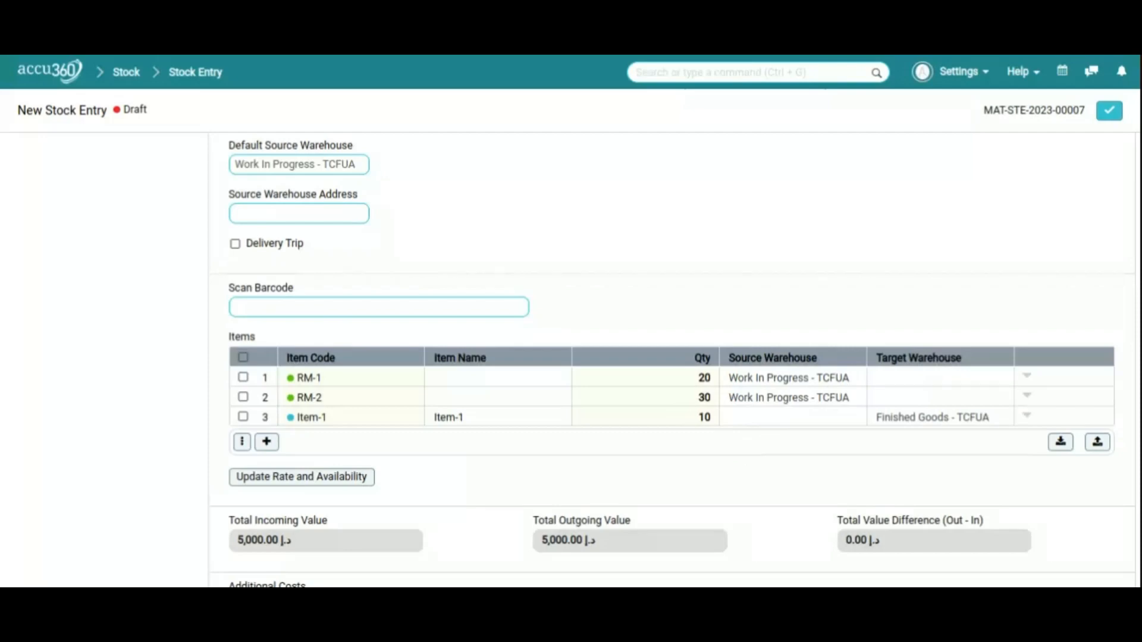
scroll(719, 442, "up", 5)
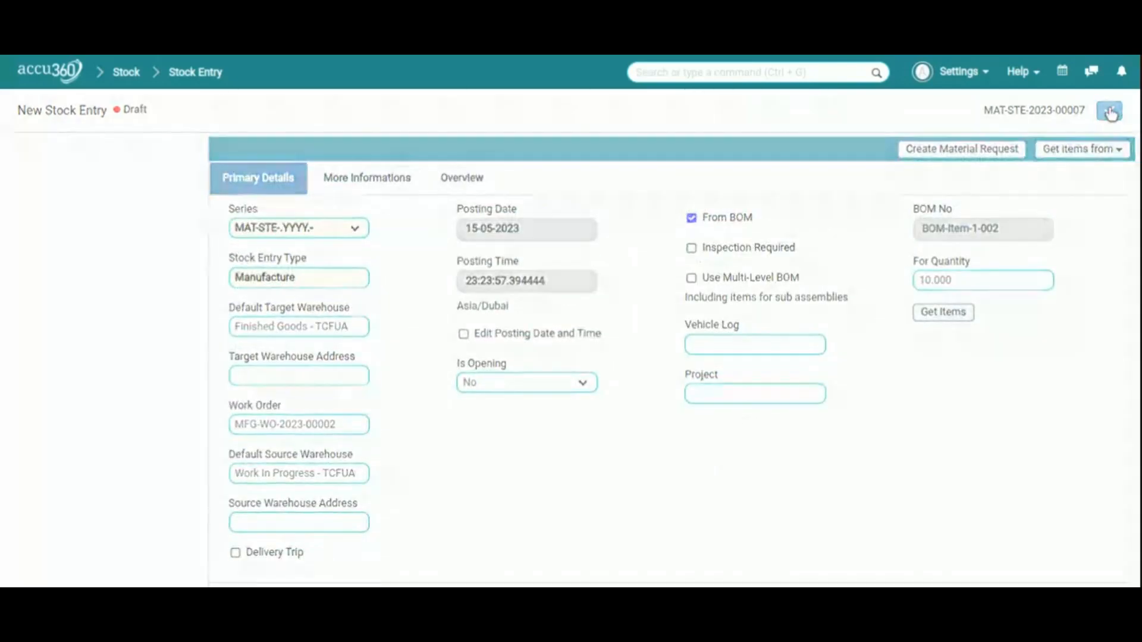
left_click(1109, 112)
left_click(1111, 113)
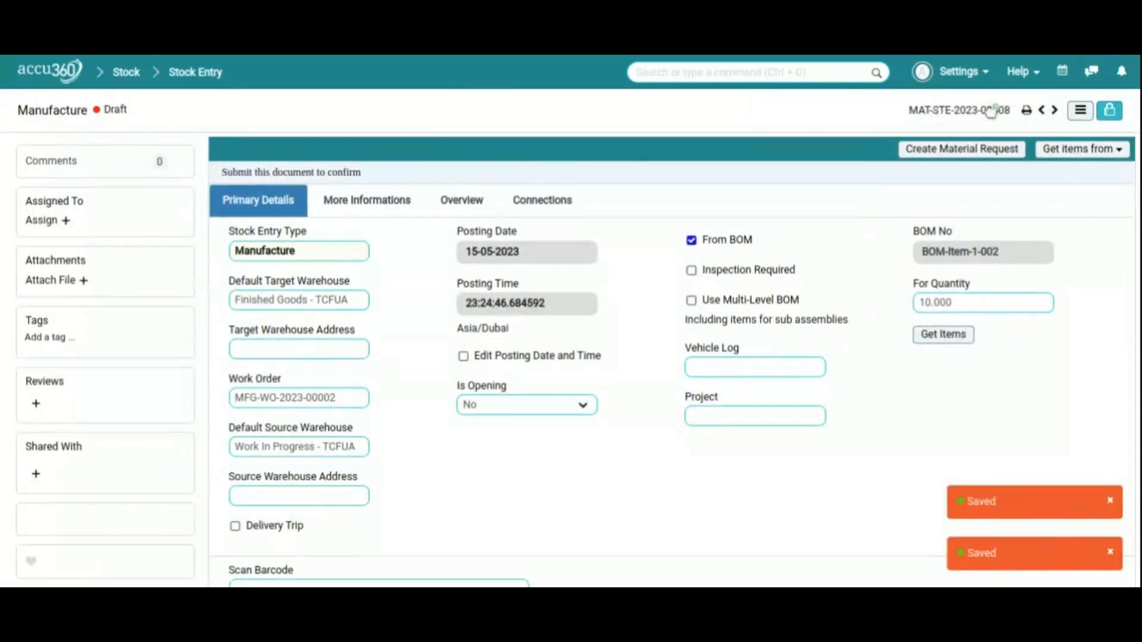
left_click(1110, 112)
left_click(800, 98)
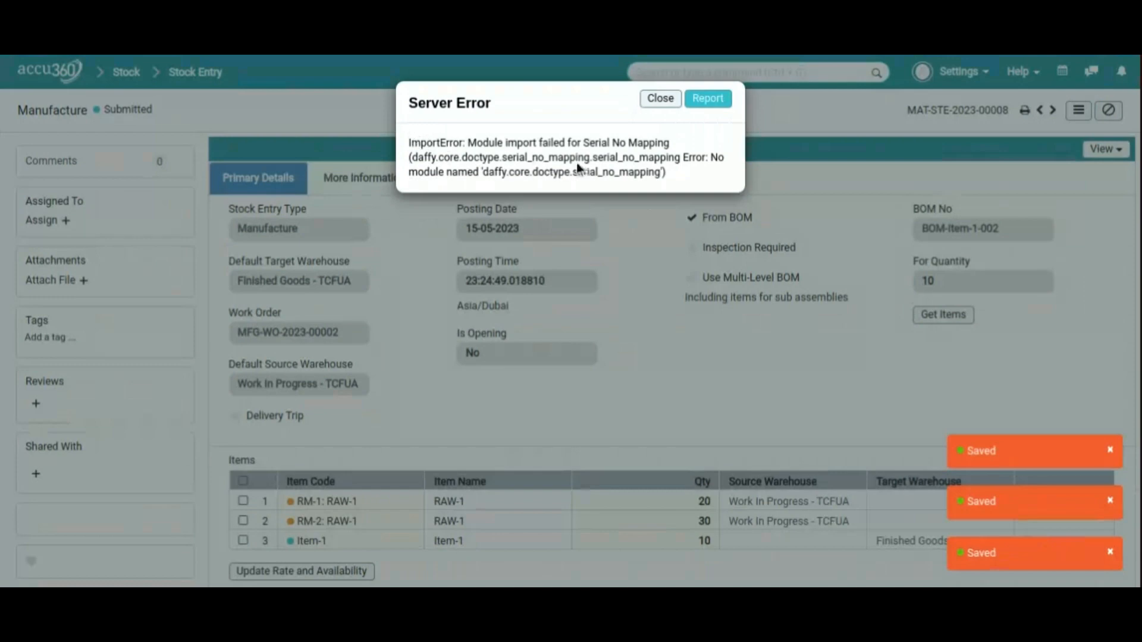
left_click(658, 99)
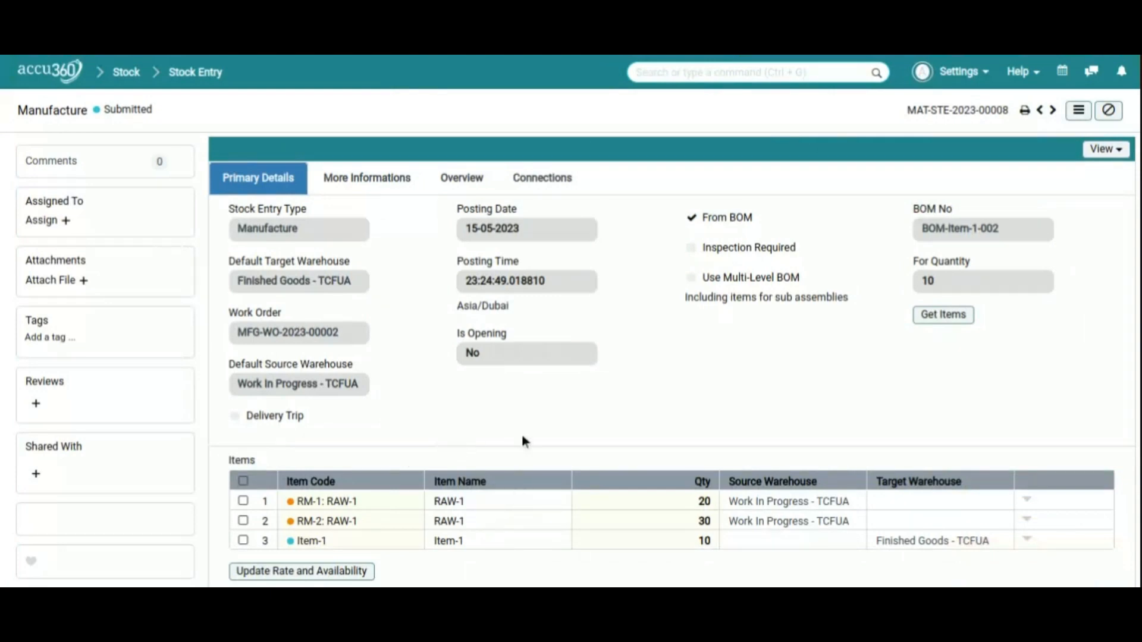
Open the stock ledger of the submitted Manufacture entry and examine the quantities, rates and values of the raw materials and Item-1
left_click(1105, 149)
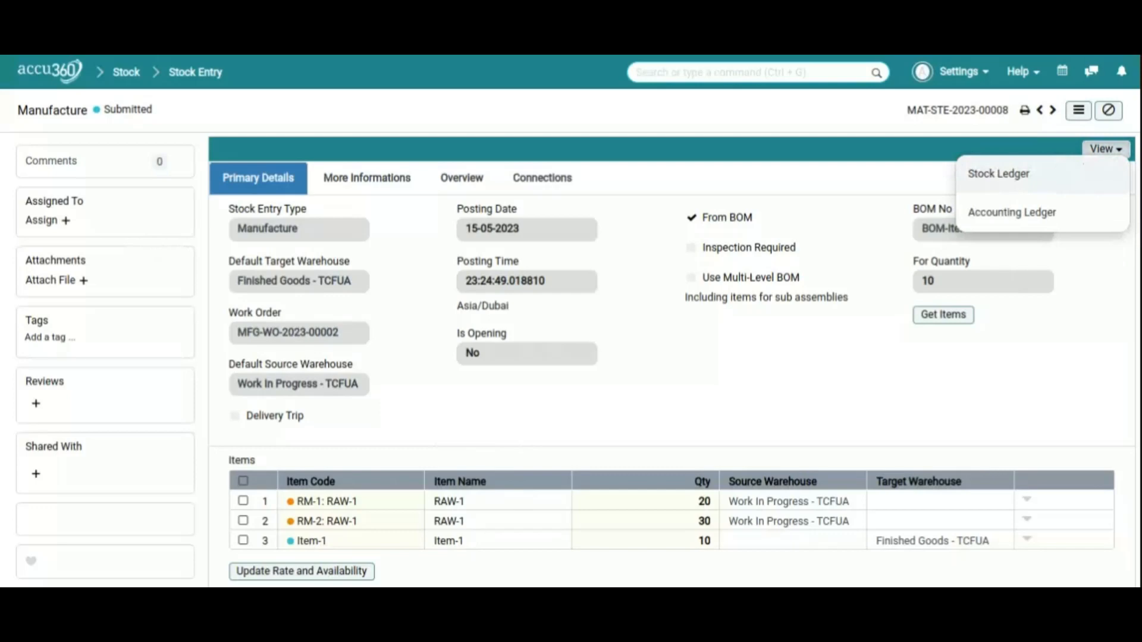
left_click(1014, 178)
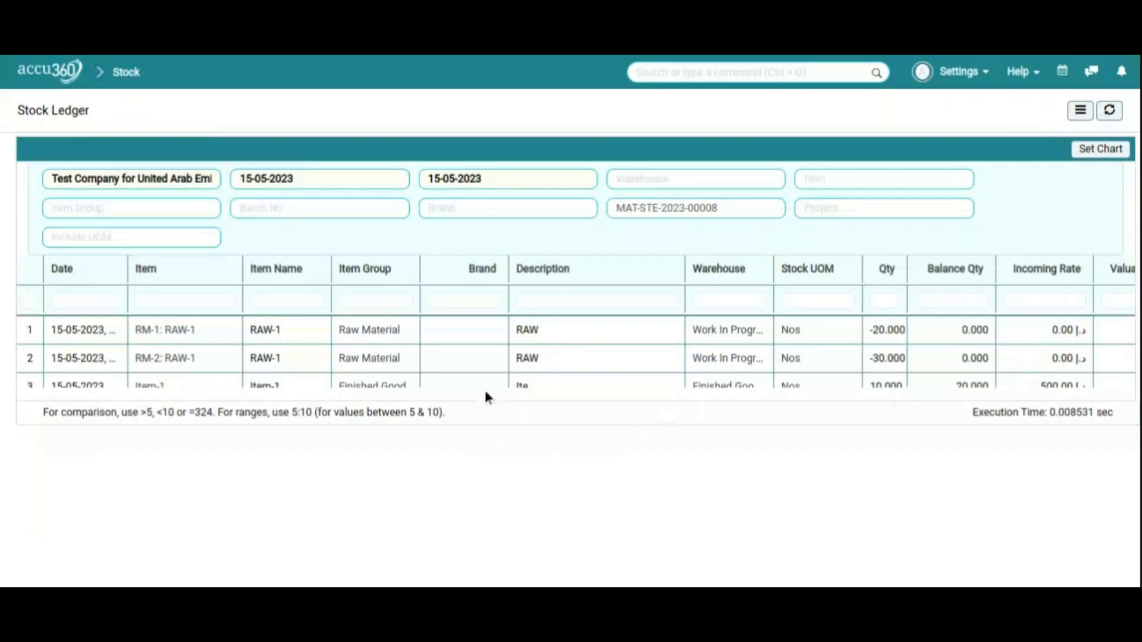
scroll(484, 390, "down", 1)
scroll(471, 377, "up", 1)
scroll(734, 340, "down", 1)
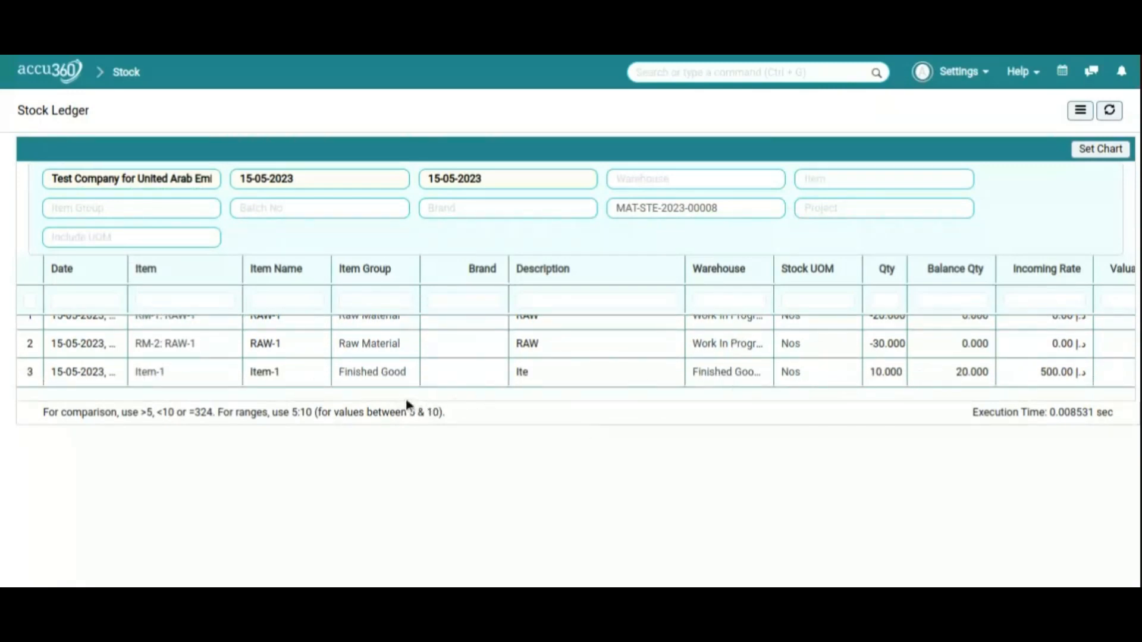
scroll(555, 399, "right", 5)
scroll(673, 383, "up", 1)
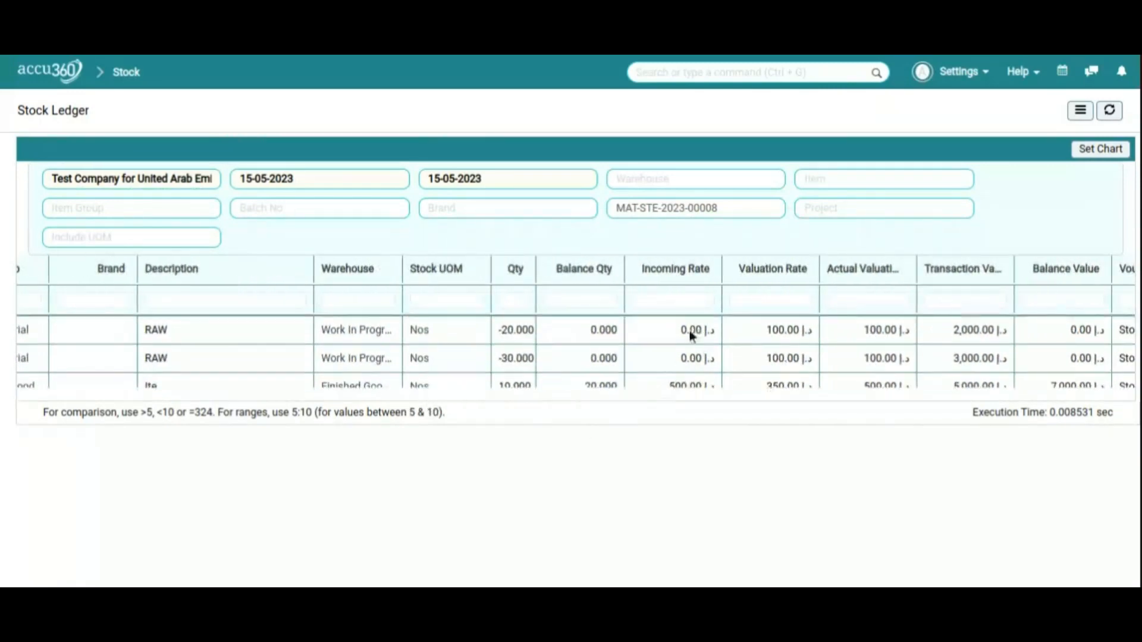
scroll(448, 394, "right", 2)
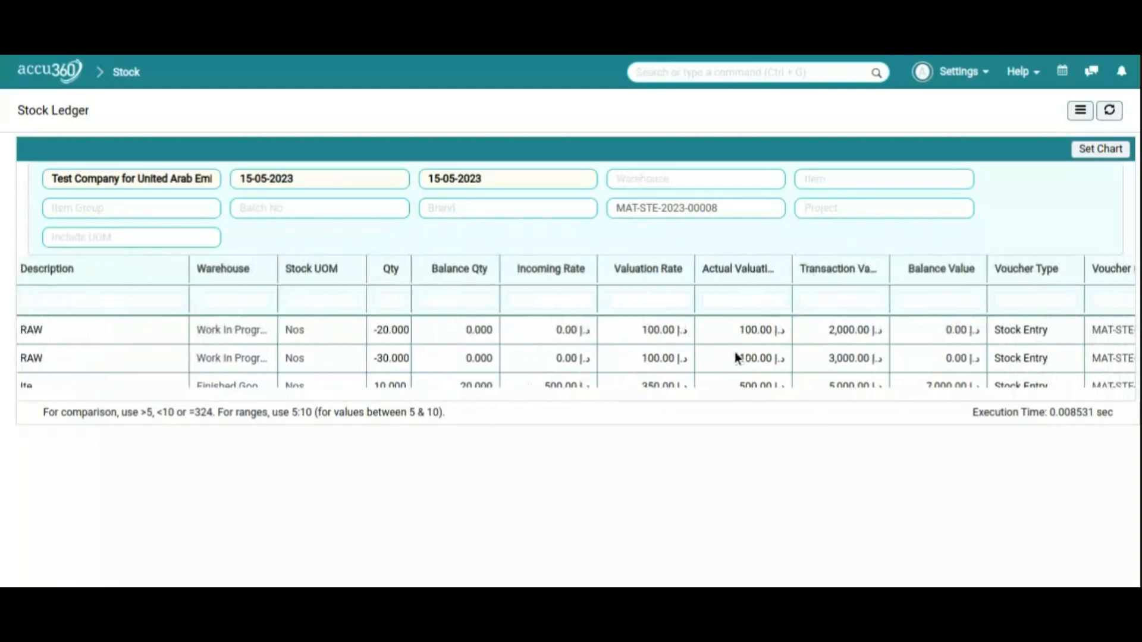
scroll(1091, 379, "down", 1)
scroll(683, 352, "up", 1)
scroll(690, 351, "down", 1)
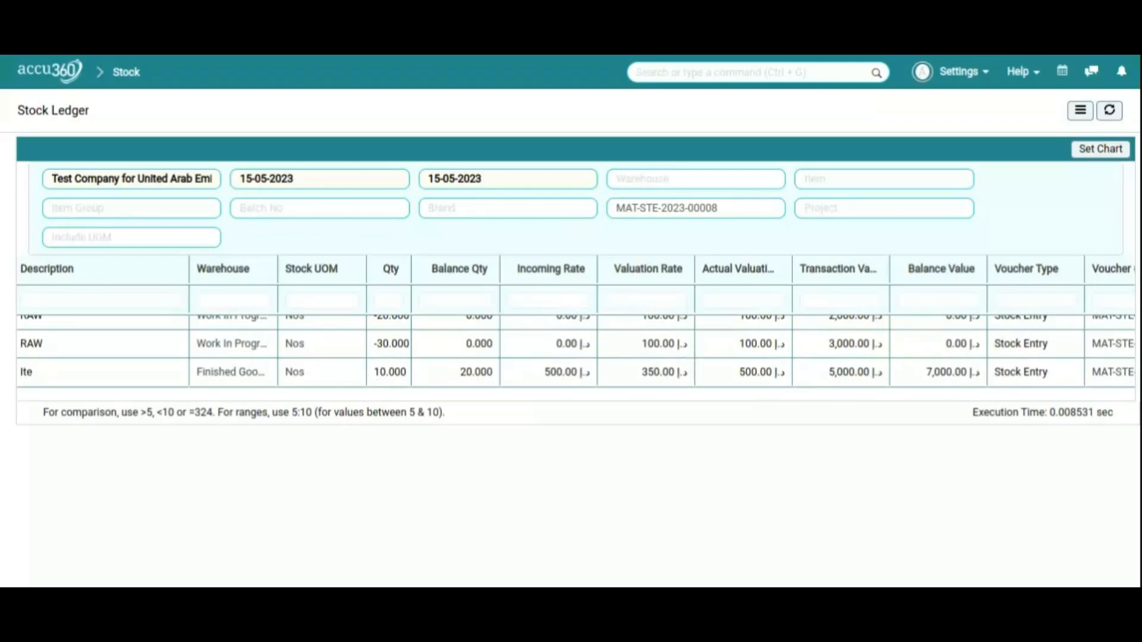
Return to the Item-1 work order and check its status there and in the work order list
key("alt+Left")
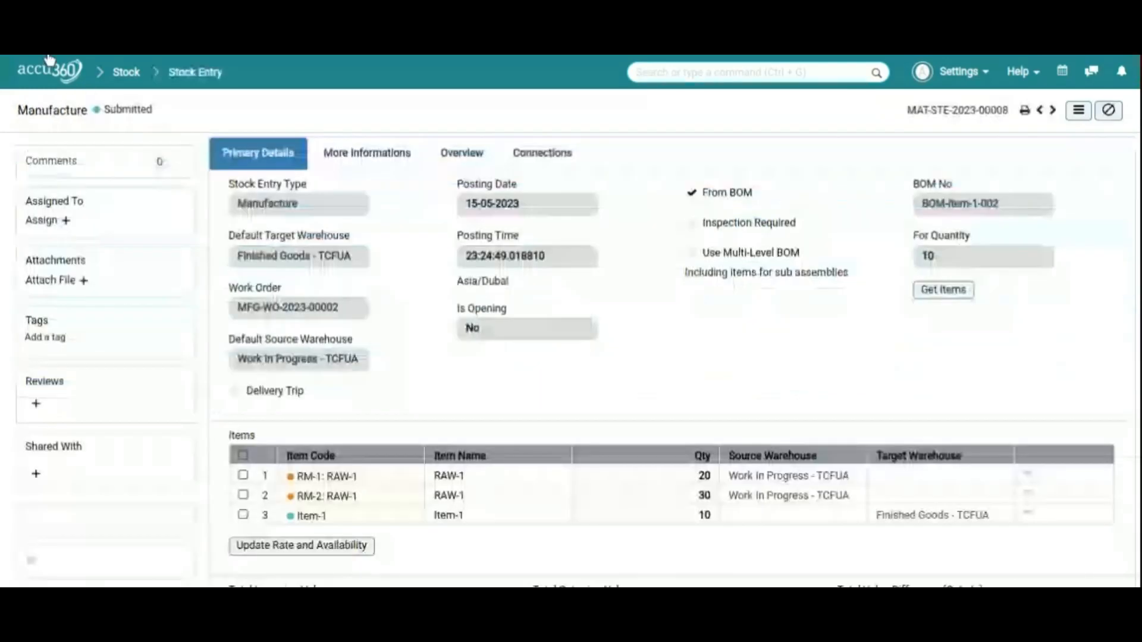
key("alt+Left")
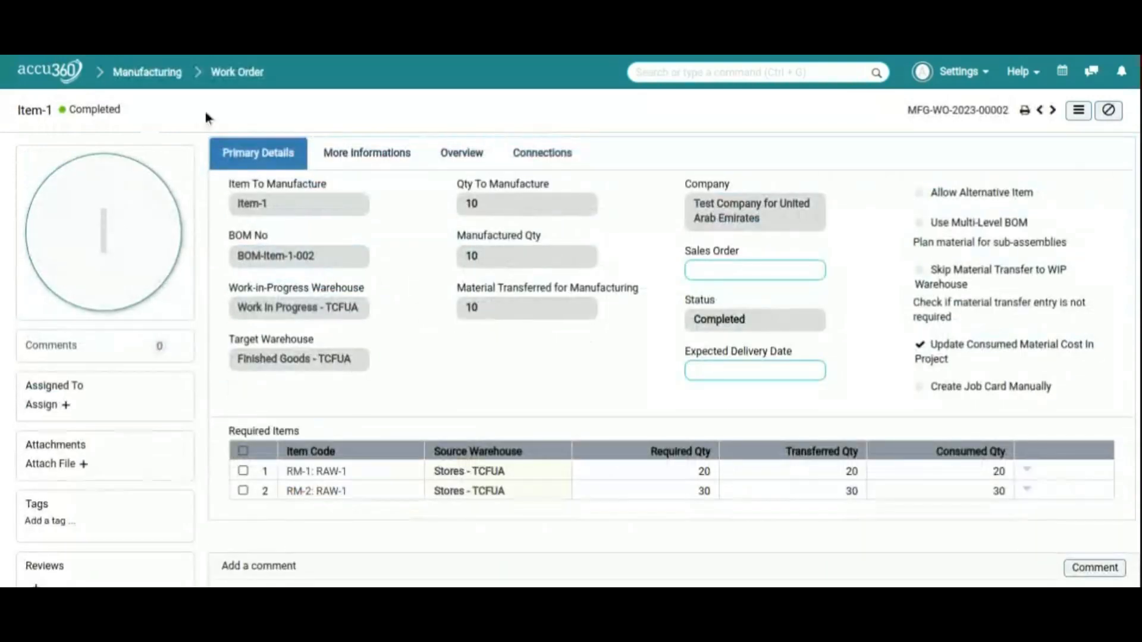
left_click(241, 74)
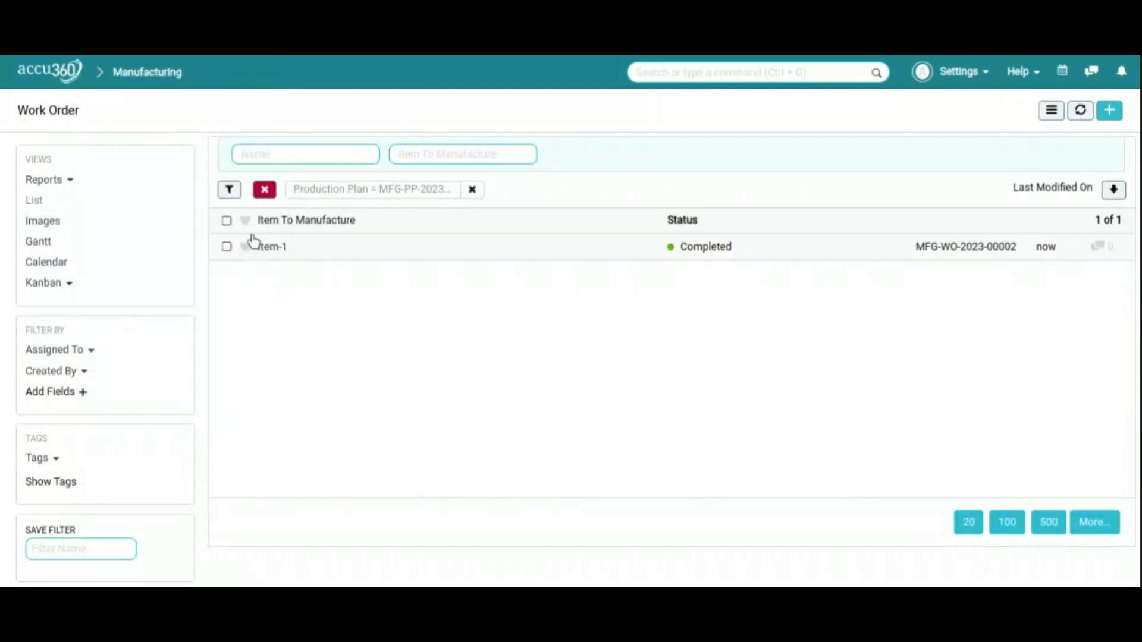
left_click(264, 246)
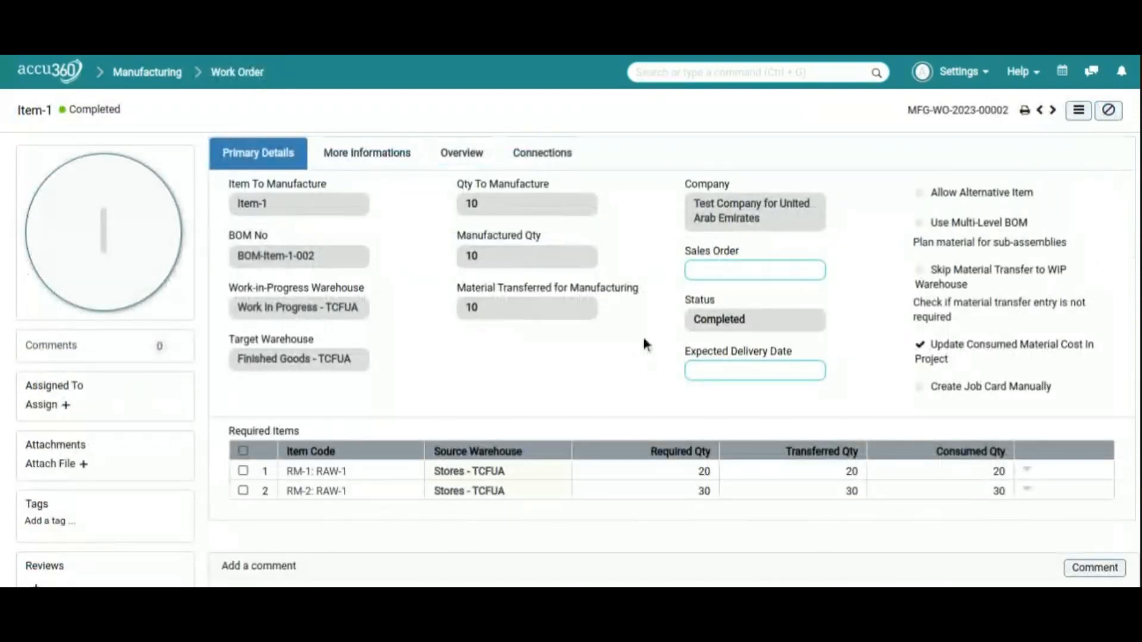